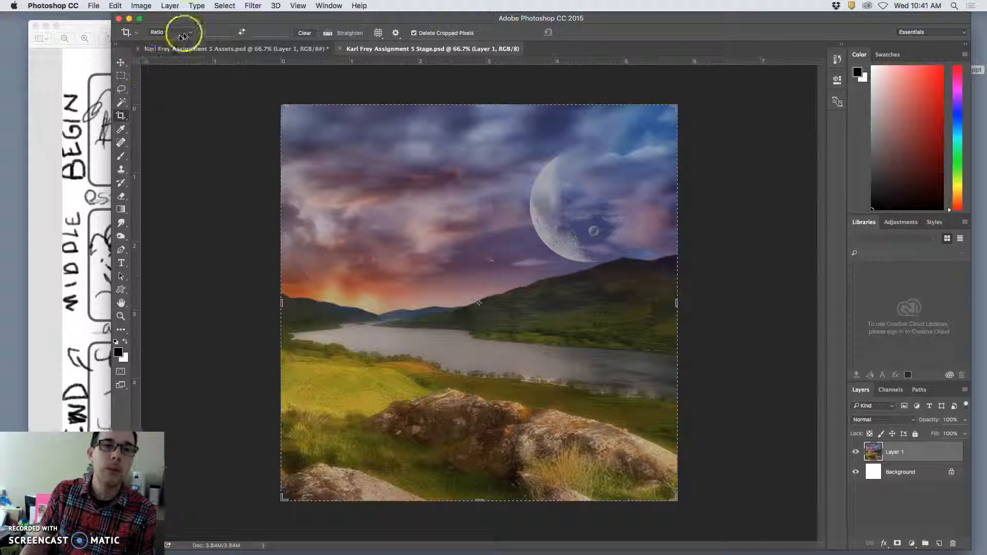
Step: Open the Assignment 5 Assets document, check the storyboard image in Preview, and return to Photoshop
left_click(225, 49)
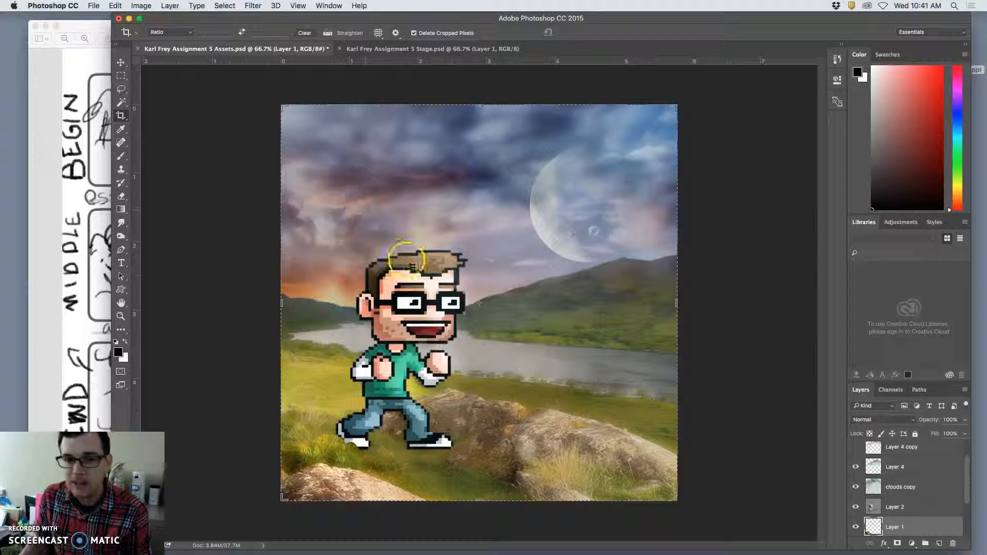
left_click(99, 194)
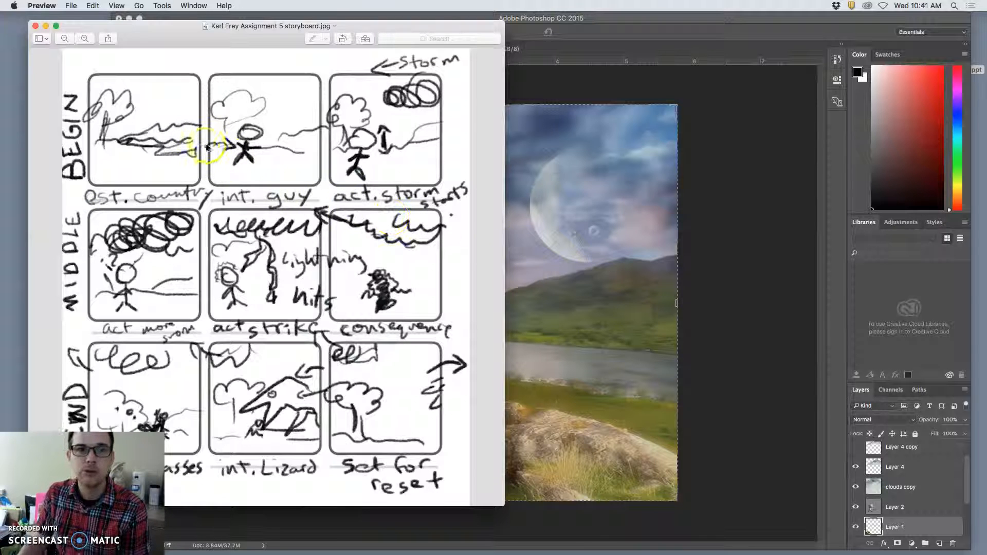
left_click(653, 275)
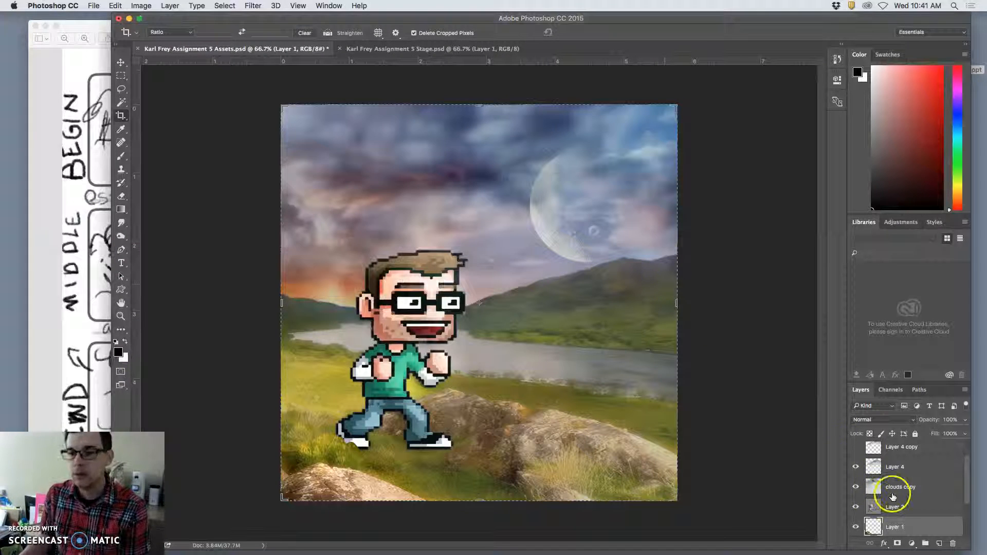
Step: Duplicate the Pixel Portrait smart object layer and rasterize the duplicate
scroll(899, 489, "up", 1)
scroll(898, 490, "down", 4)
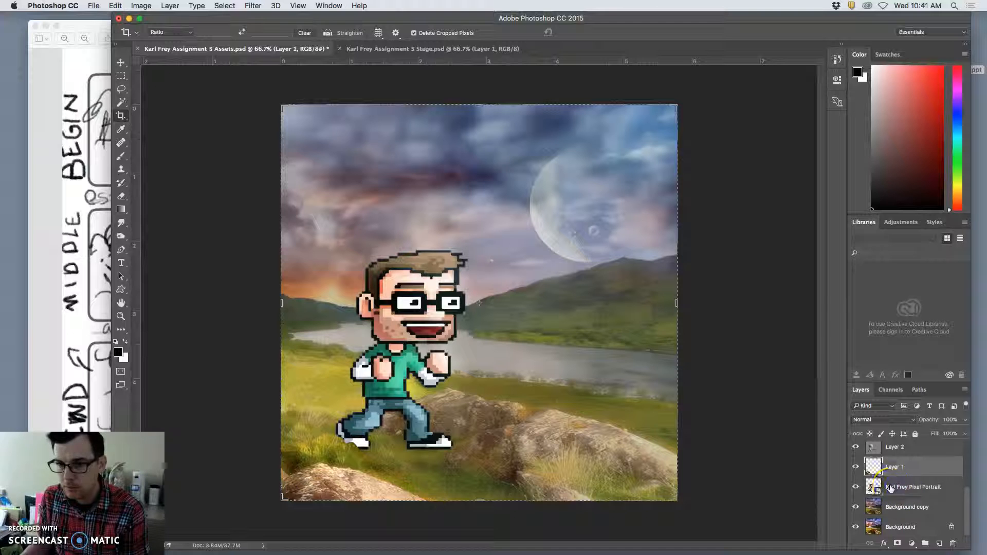
left_click(899, 486)
left_click(855, 487)
left_click(855, 488)
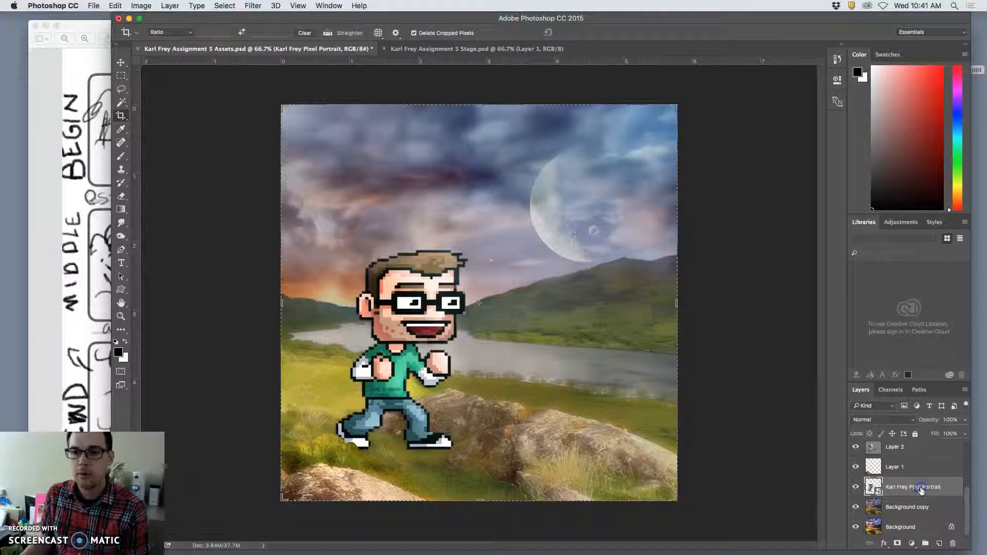
key("super+j")
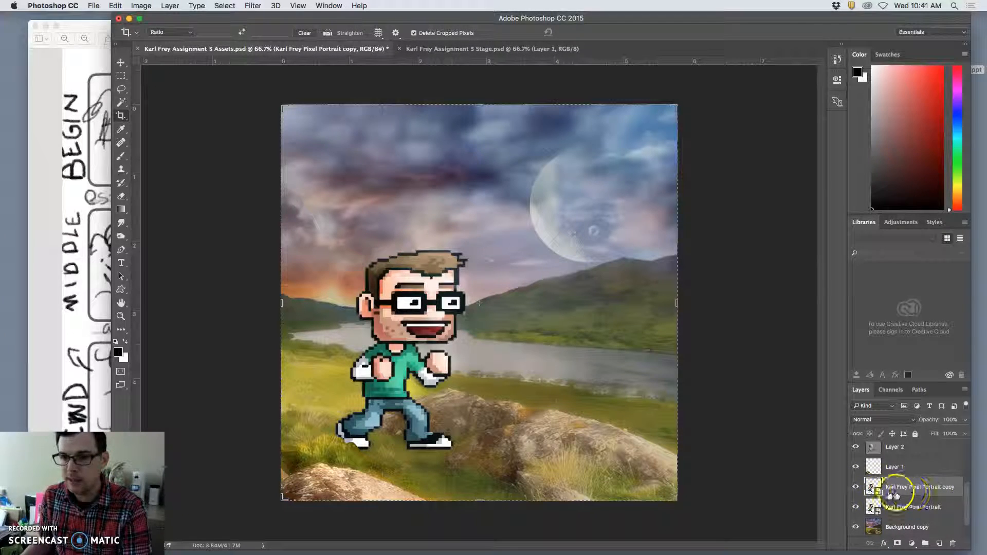
right_click(907, 484)
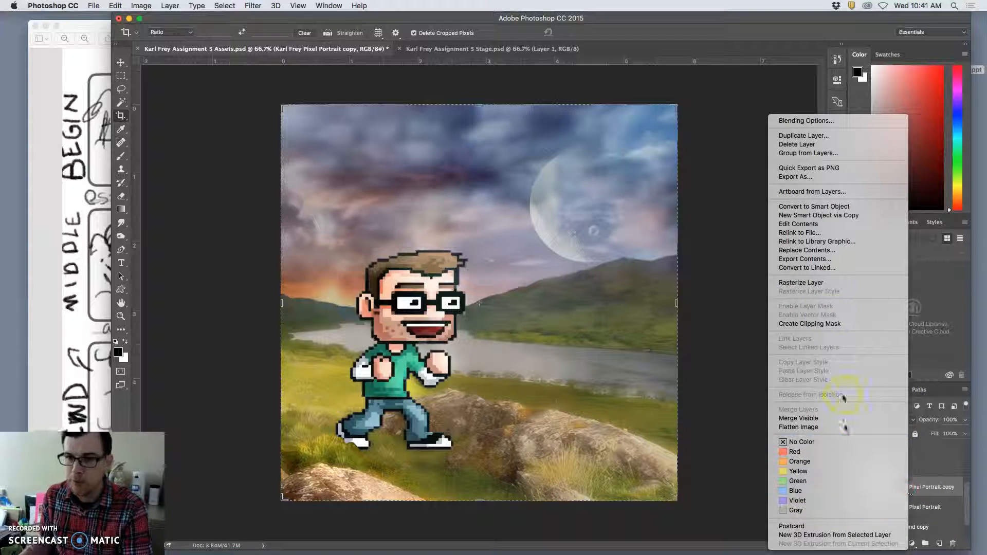
left_click(860, 282)
Step: Hide the original Pixel Portrait smart object layer and select its rasterized copy
left_click(855, 506)
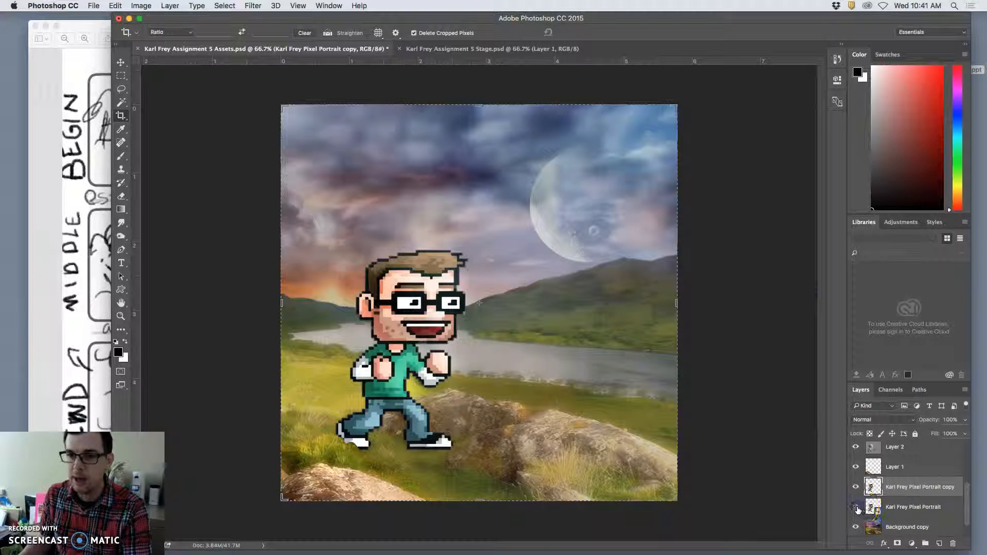
left_click(903, 508)
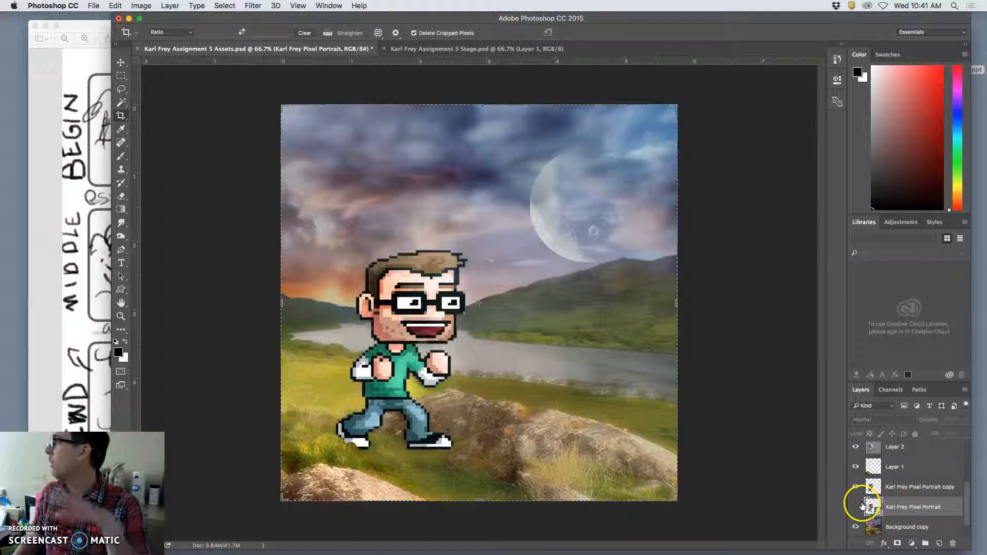
left_click(921, 488)
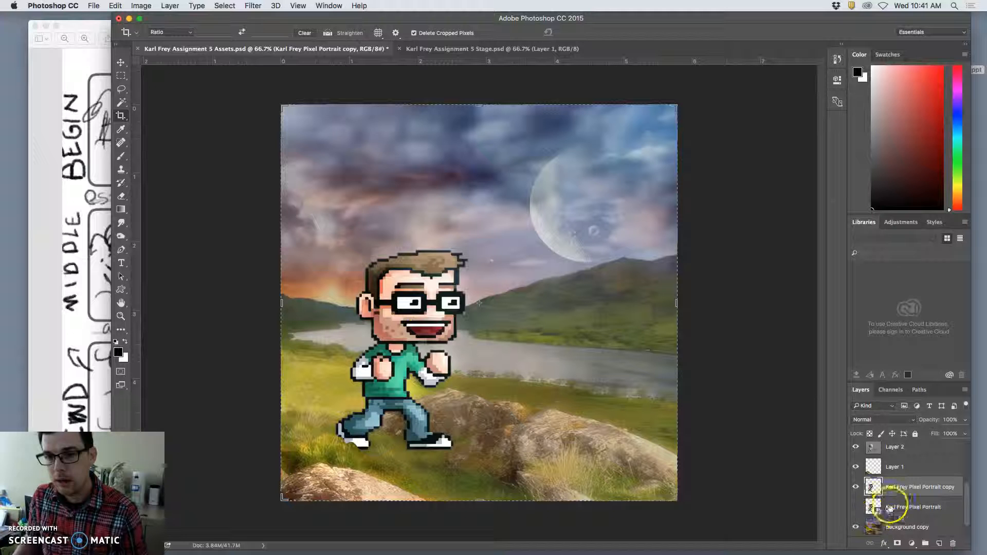
Step: Toggle Layer 2 and Layer 1 off and on to examine what each contributes to the character and scene
left_click(856, 448)
left_click(855, 449)
left_click(855, 450)
left_click(855, 449)
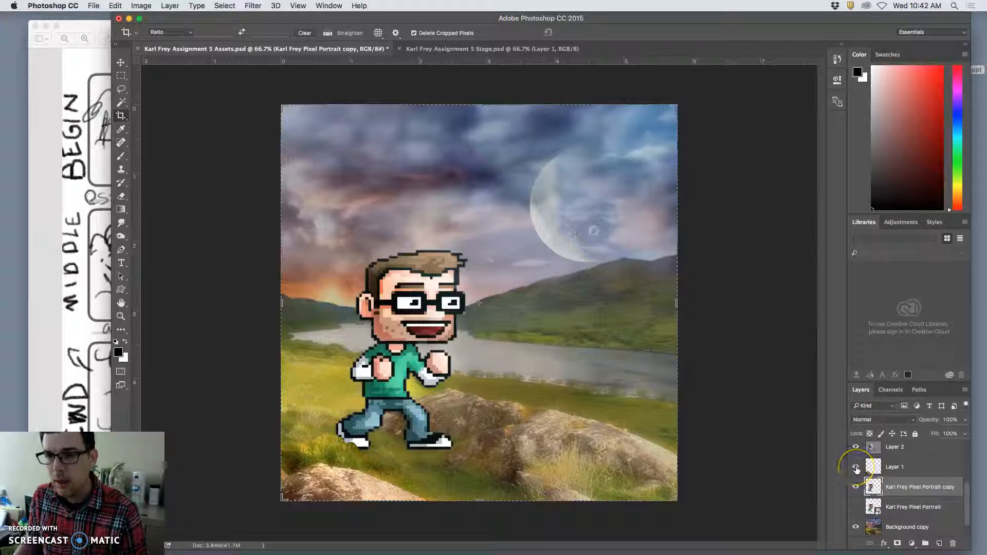
left_click(907, 469)
left_click(855, 467)
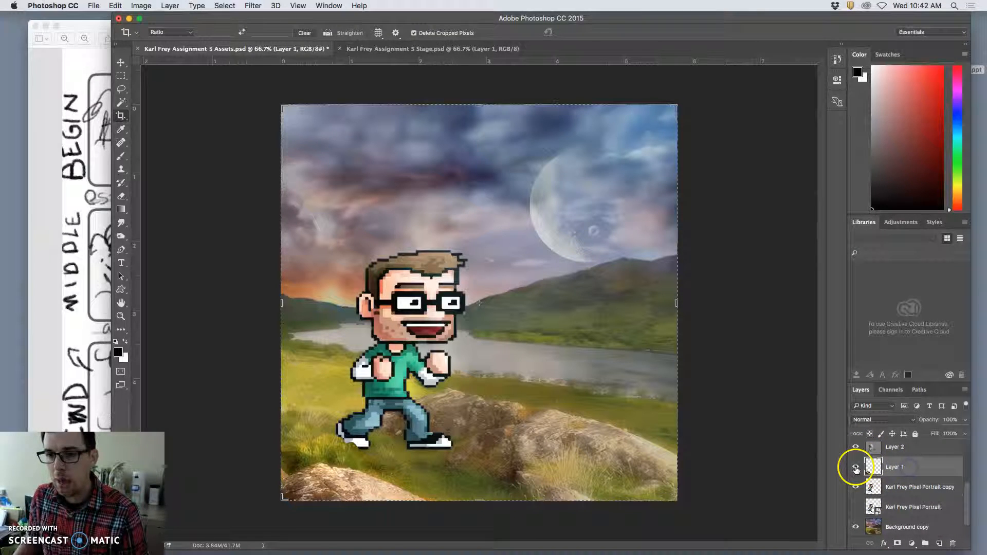
left_click(856, 468)
left_click(856, 468)
left_click(855, 468)
left_click(855, 467)
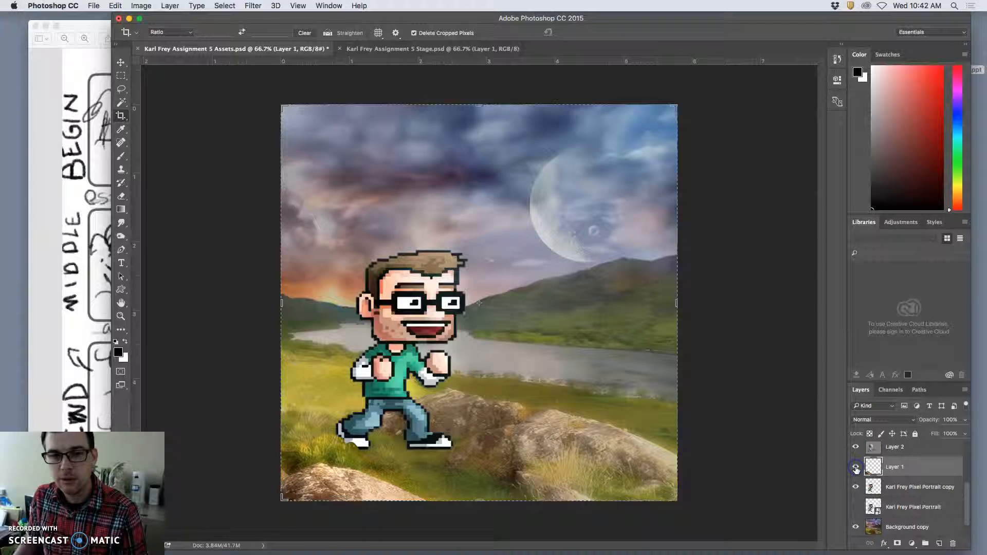
left_click(894, 450)
left_click(855, 452)
left_click(855, 453)
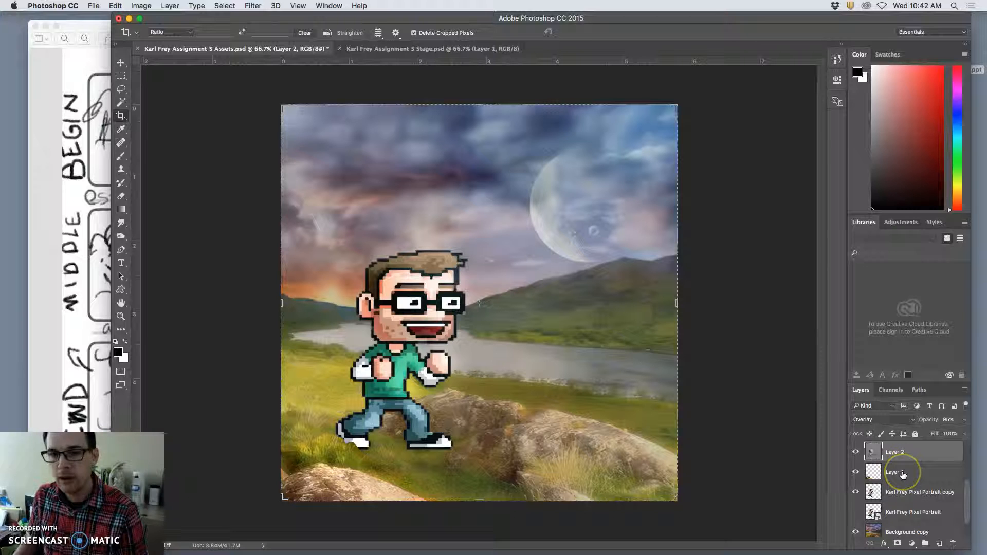
Step: Hide the clouds copy and Layer 4 layers so the stormy haze is removed from the scene
scroll(903, 474, "up", 3)
left_click(855, 451)
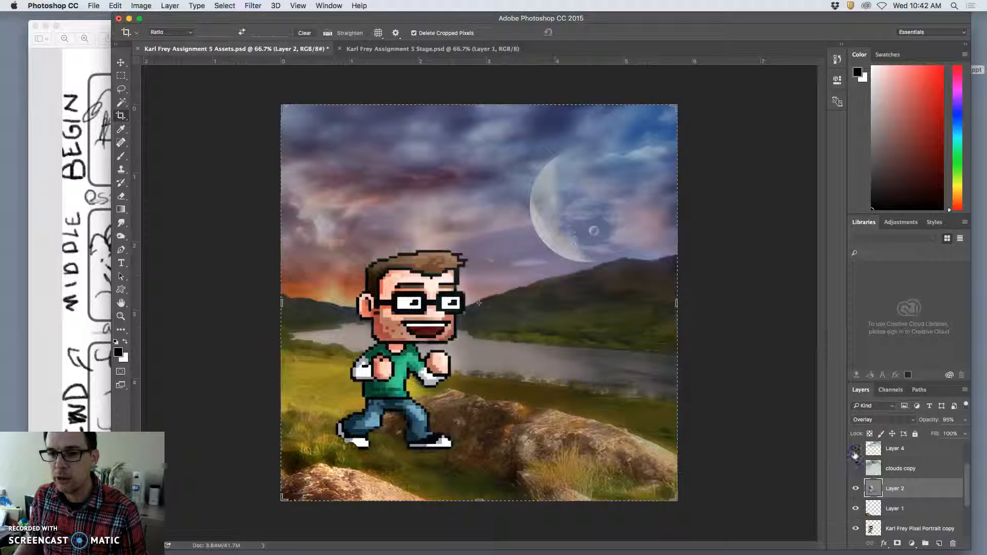
left_click(855, 451)
scroll(864, 460, "up", 2)
Step: Toggle the Background copy and Background layers off and on to examine the landscape layers
scroll(873, 473, "down", 5)
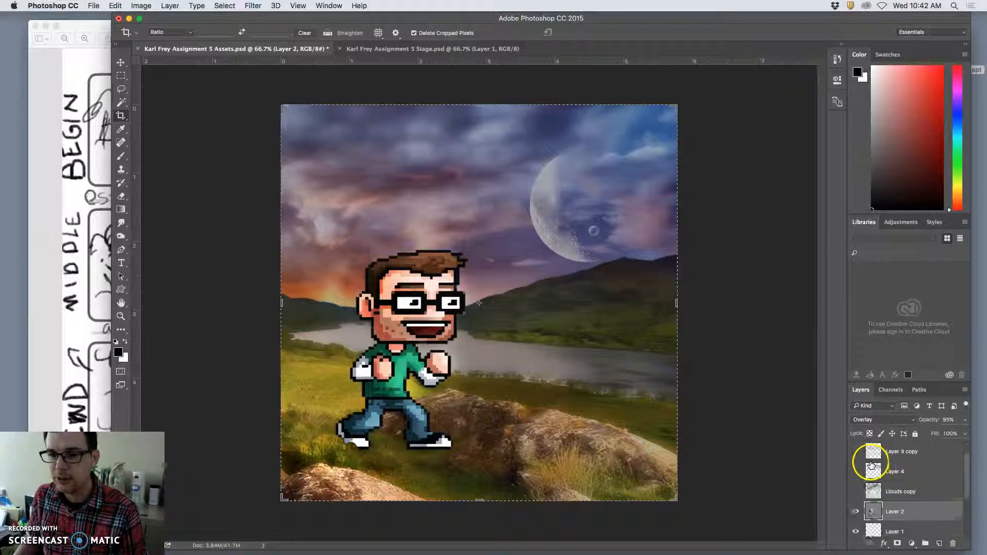
left_click(855, 507)
left_click(856, 528)
left_click(855, 527)
left_click(855, 509)
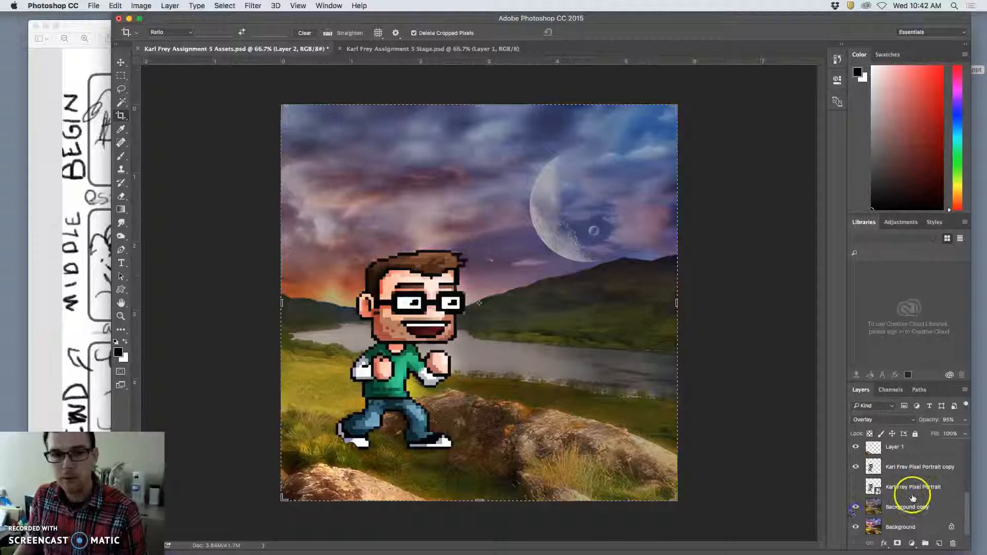
Step: Switch between the Assets and Stage documents to compare them, ending on the Assets document
left_click(268, 49)
left_click(407, 48)
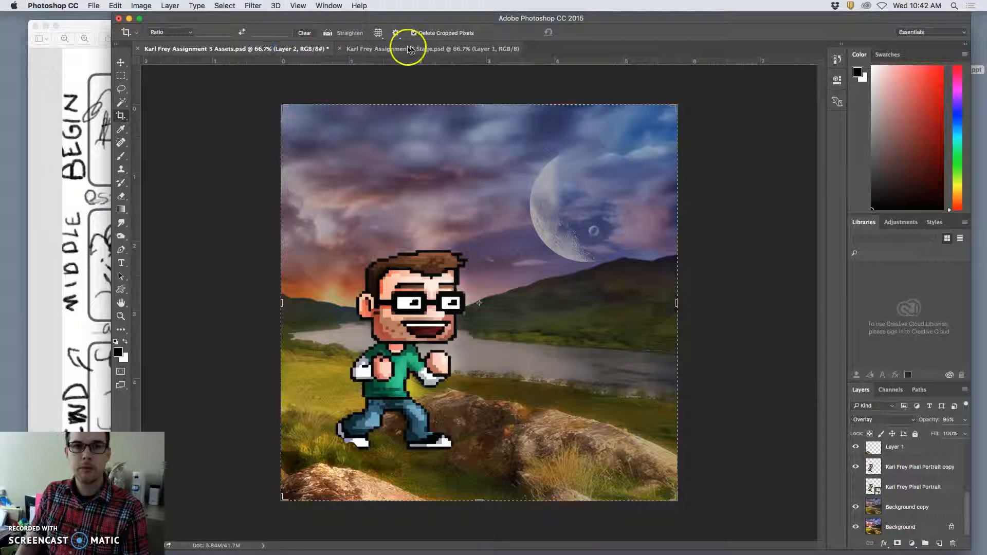
left_click(252, 52)
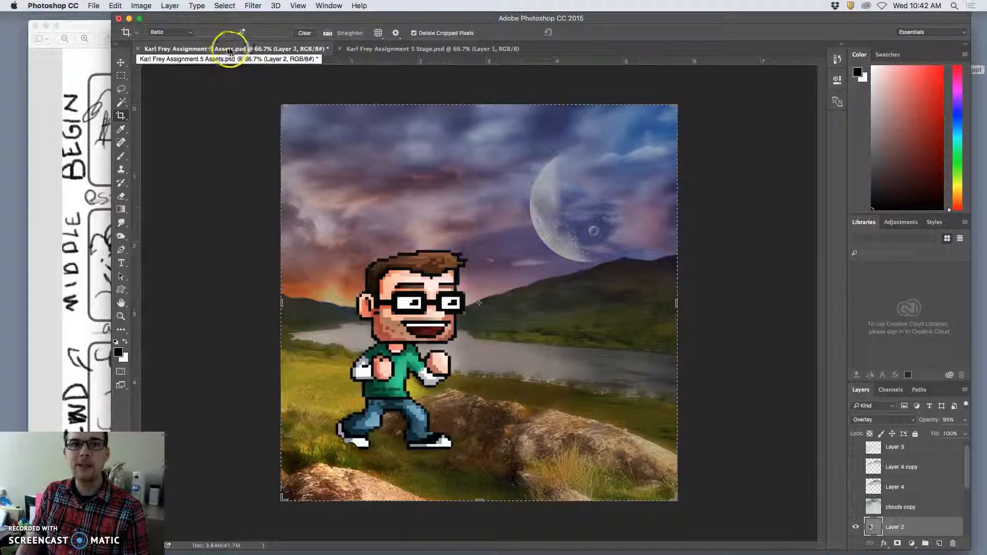
left_click(421, 49)
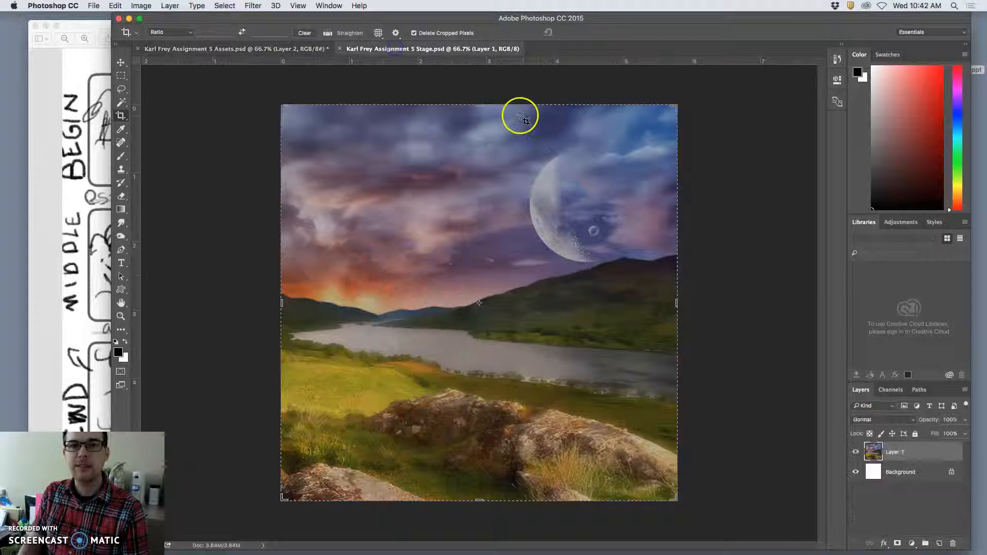
left_click(265, 51)
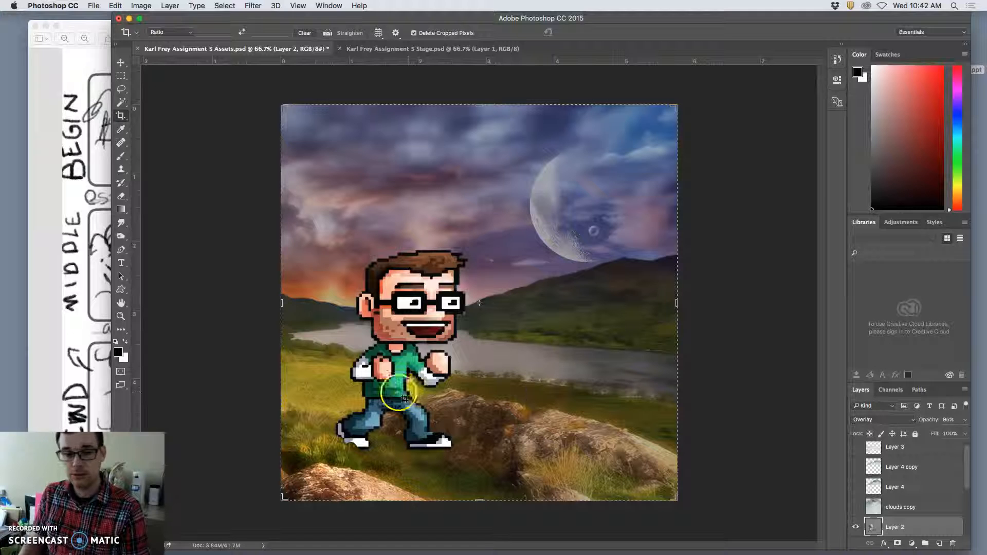
Step: Duplicate the Layer 2 overlay shading and hide the original Layer 2
scroll(906, 500, "down", 3)
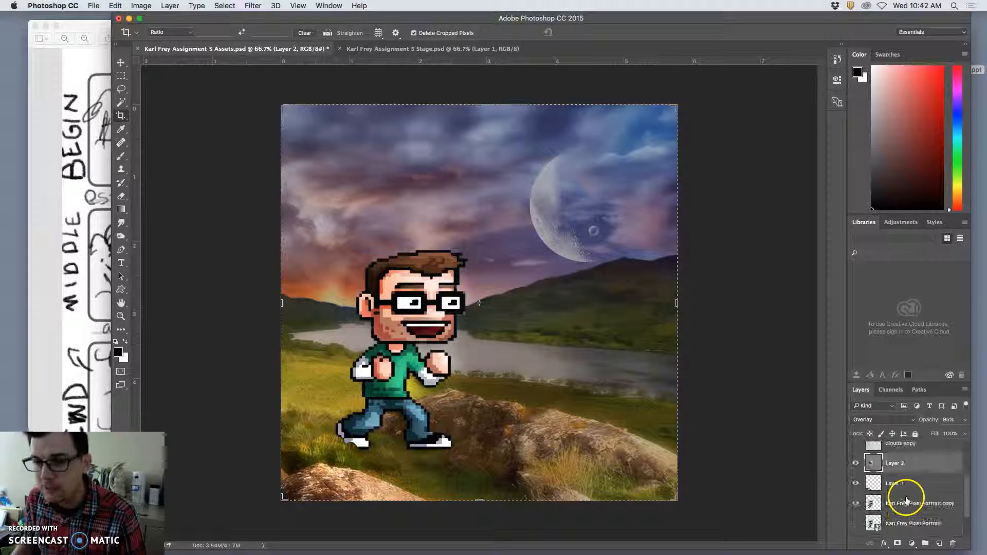
left_click(910, 470)
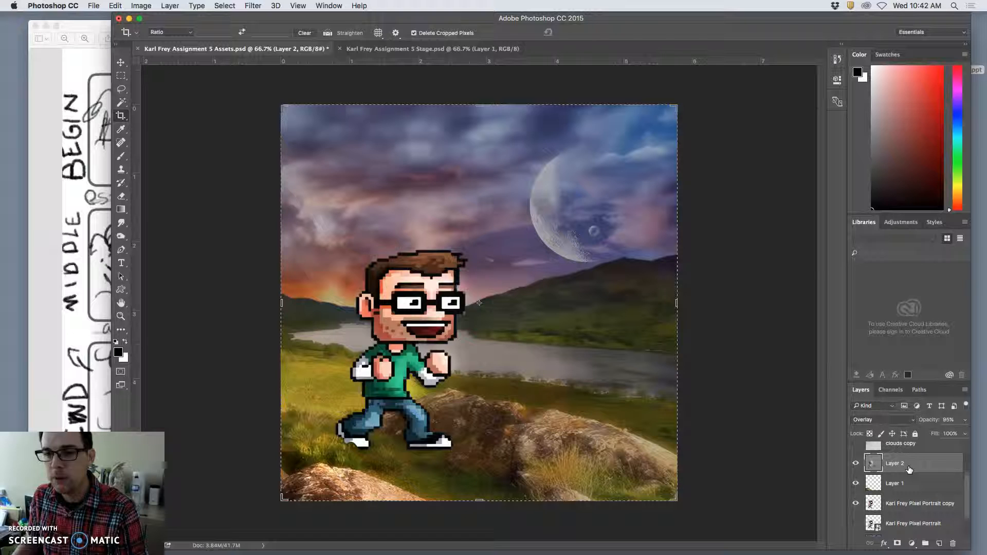
key("super+j")
left_click(855, 483)
left_click_drag(908, 482, 907, 521)
Step: Duplicate the rasterized Pixel Portrait copy and hide the first rasterized copy as a backup
left_click(902, 523)
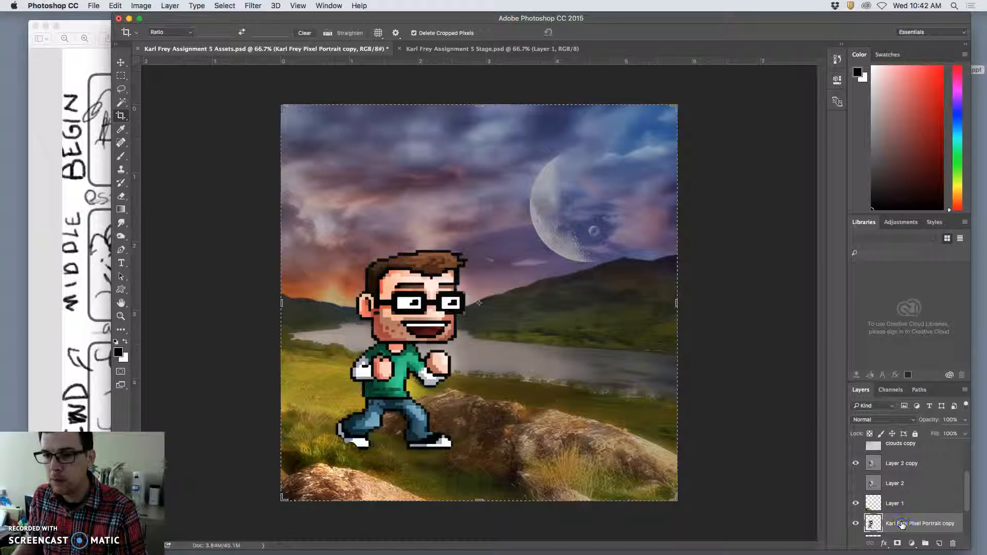
key("super+j")
scroll(903, 511, "down", 3)
left_click(857, 490)
scroll(905, 487, "up", 3)
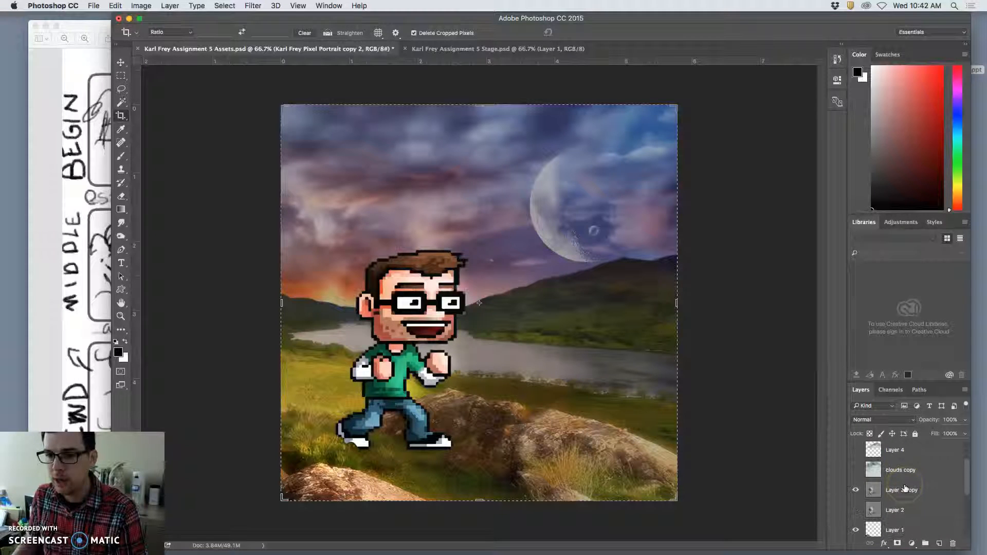
left_click(855, 498)
left_click(856, 498)
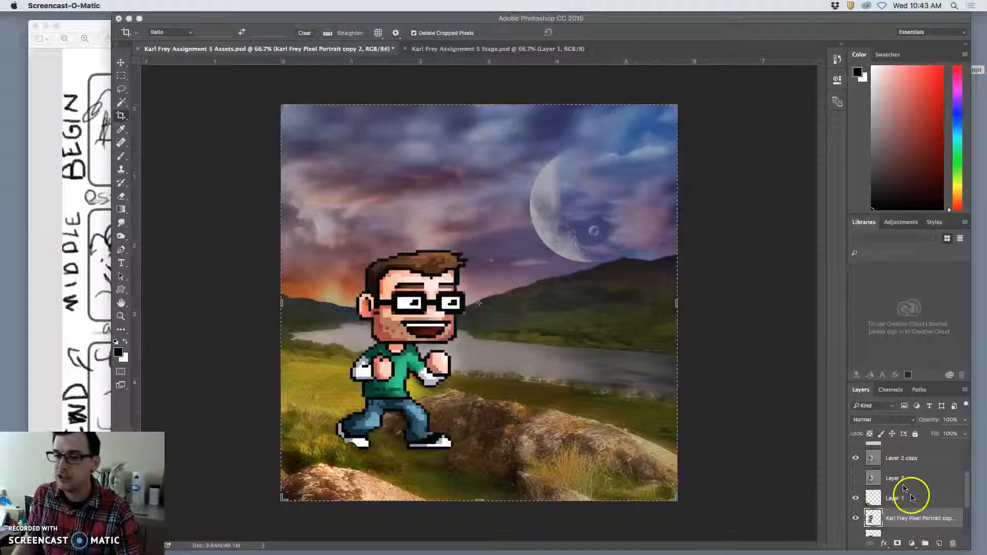
Step: Move the newest portrait copy together with Layer 2 copy leftward until the character is mostly off the canvas's left edge
left_click(895, 459)
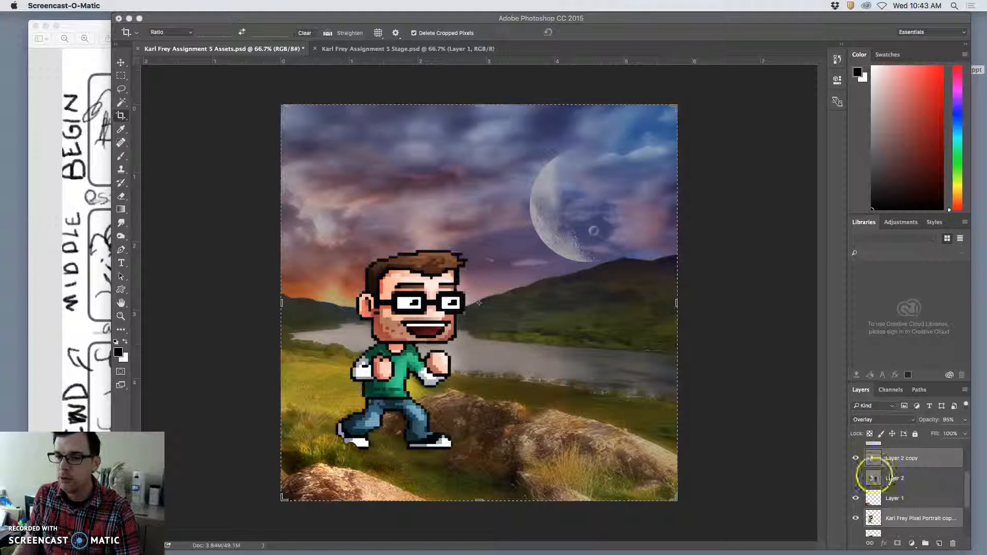
left_click(118, 62)
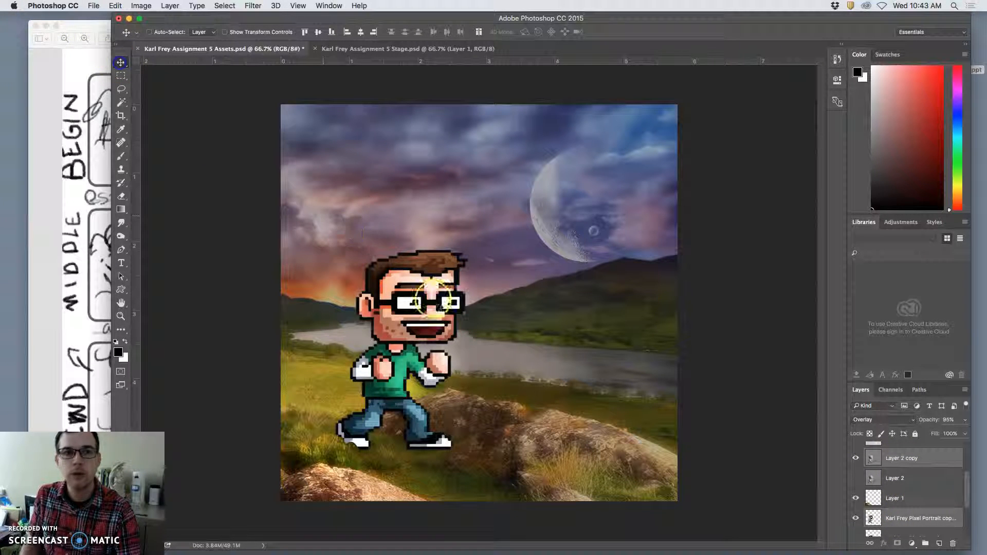
left_click_drag(430, 294, 268, 303)
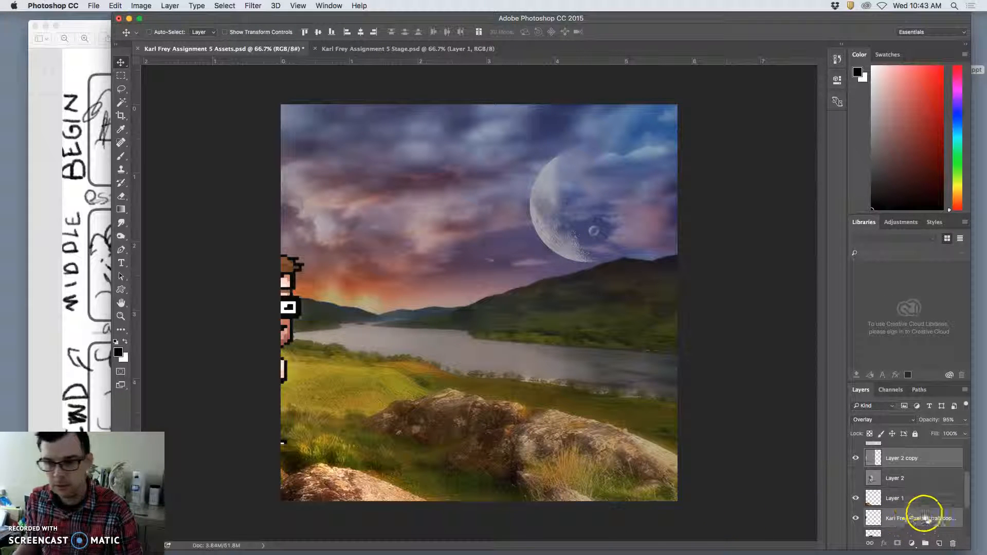
Step: Select Layer 1 and set up the Eraser with a 17 px brush
scroll(895, 500, "down", 2)
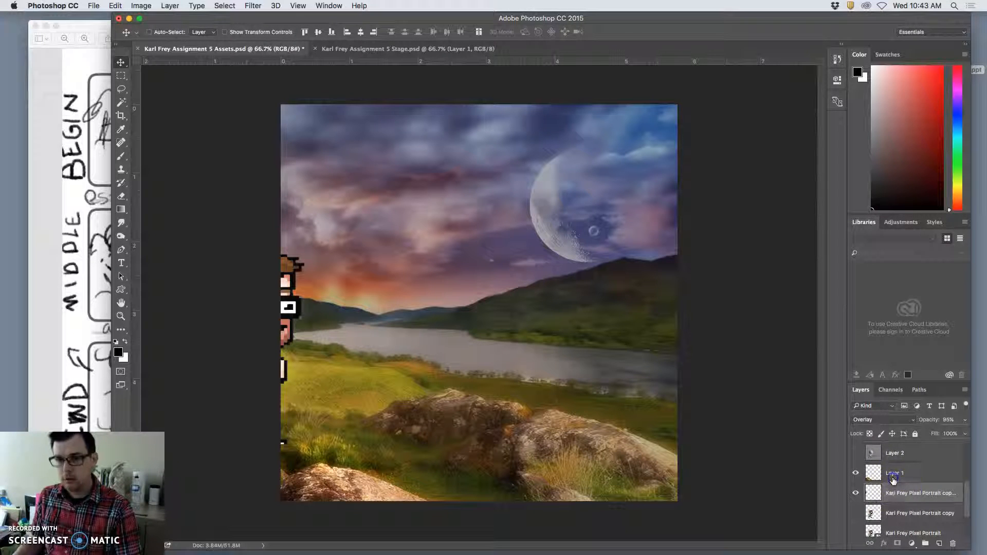
left_click(893, 479)
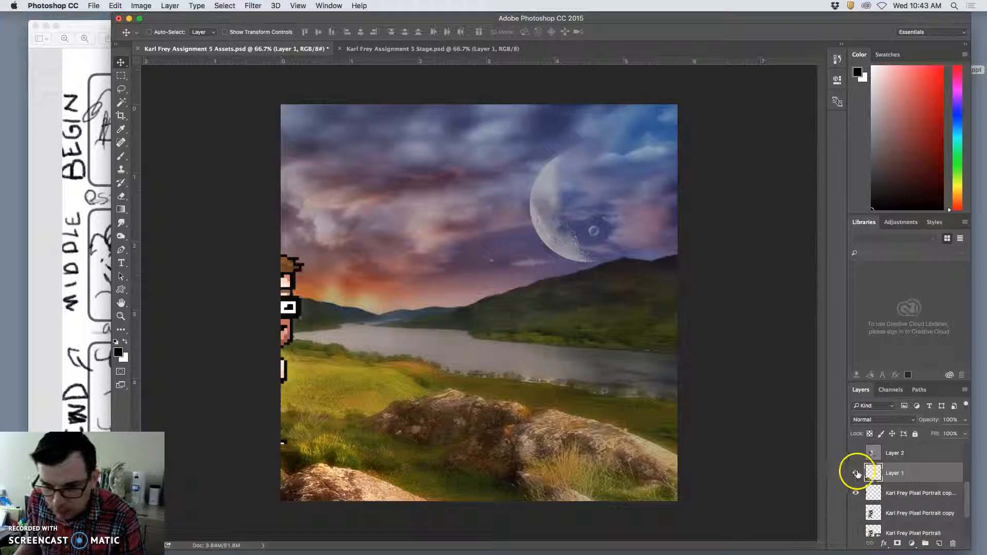
left_click(121, 88)
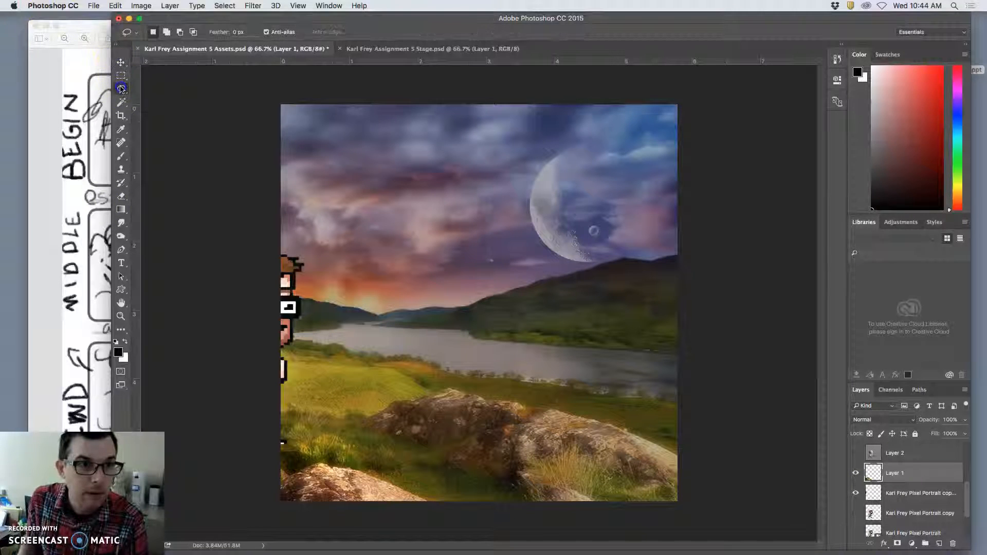
left_click(121, 196)
left_click(160, 32)
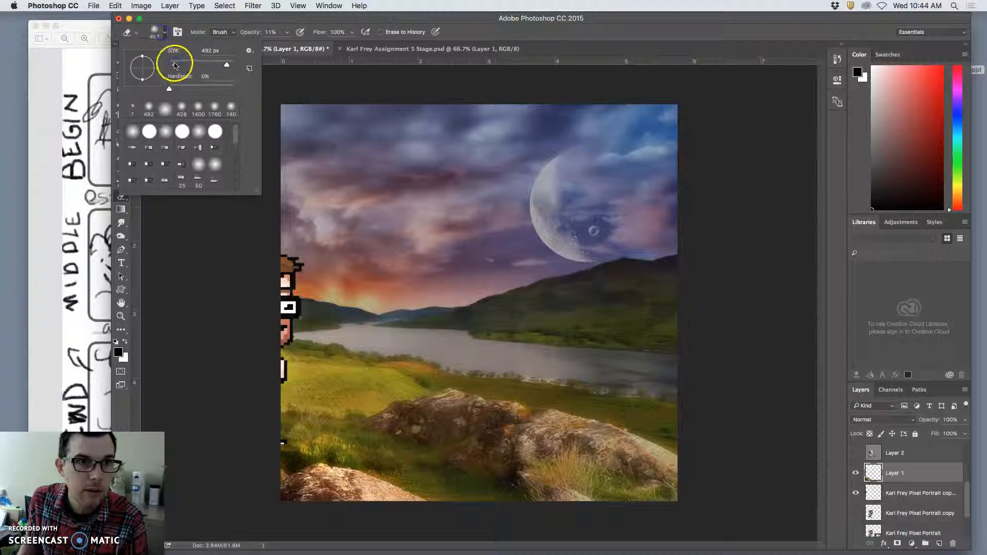
left_click(320, 438)
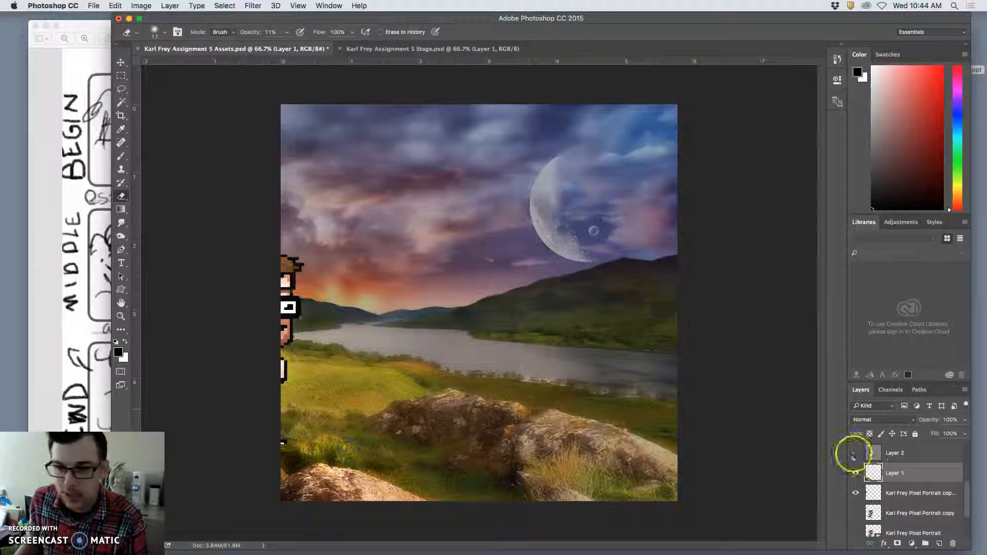
Step: Move Layer 2 copy together with the newest portrait copy rightward until nearly the whole character is on the canvas
left_click_drag(915, 513, 908, 496)
scroll(908, 497, "up", 5)
scroll(908, 497, "down", 4)
left_click(903, 458)
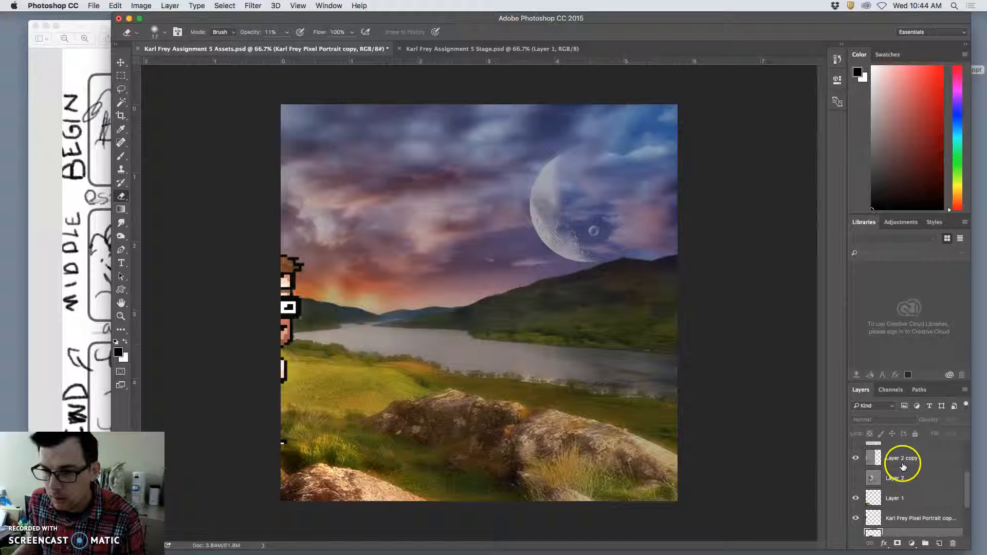
left_click(903, 519, "super")
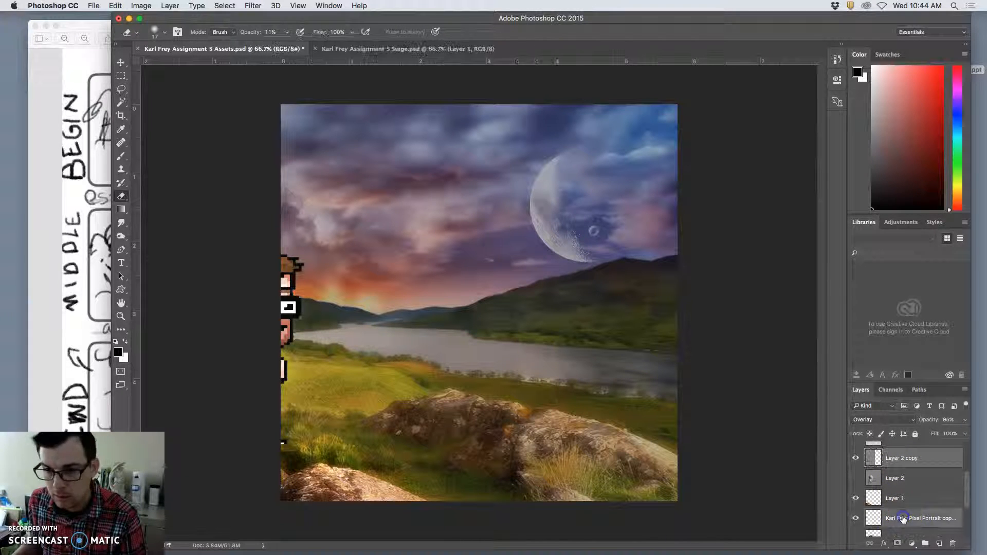
left_click(123, 62)
left_click_drag(280, 257, 377, 270)
Step: Set the Eraser to 100% opacity and erase the parts of Layer 1 that cover the character's legs and feet
left_click(923, 498)
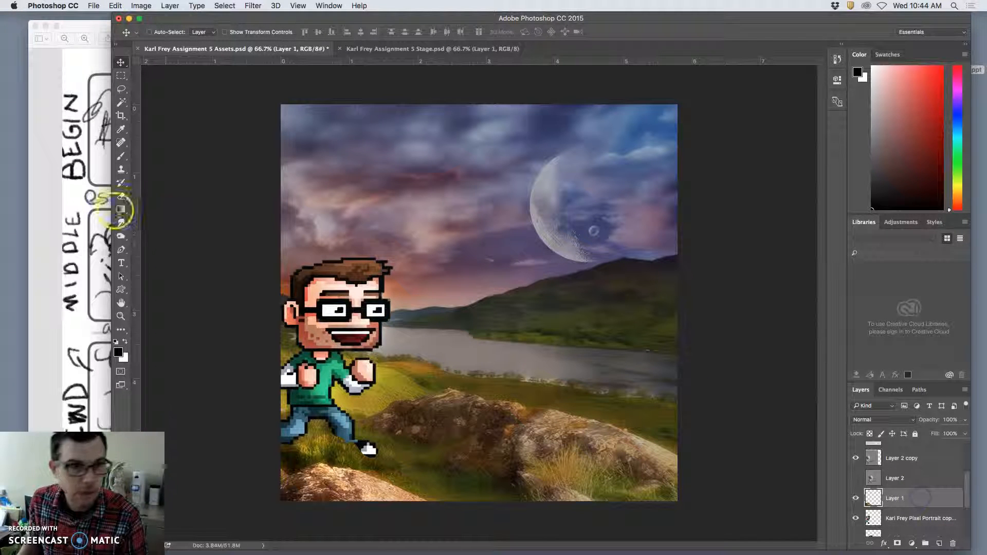
left_click(122, 198)
left_click(287, 32)
left_click_drag(288, 46, 329, 45)
left_click_drag(338, 435, 351, 448)
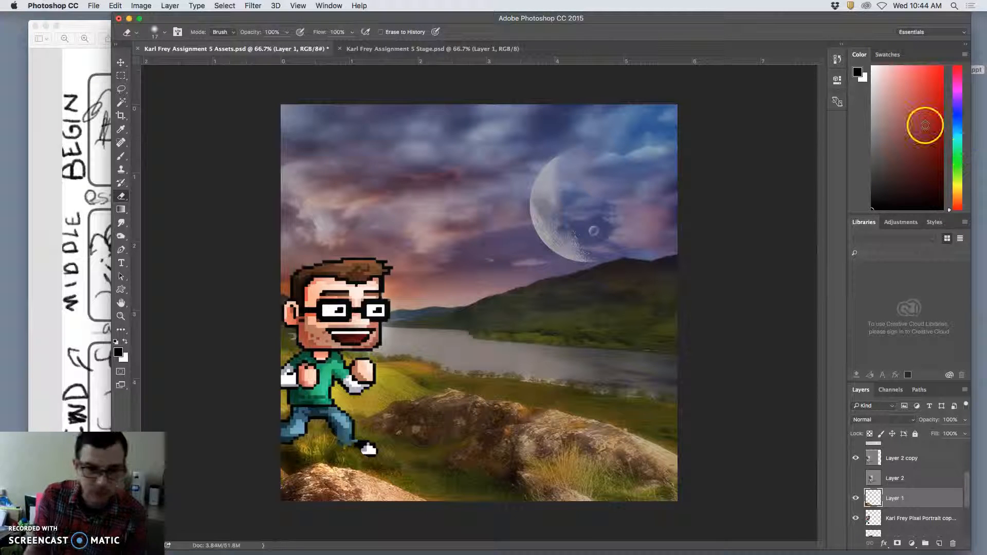
left_click_drag(321, 435, 327, 445)
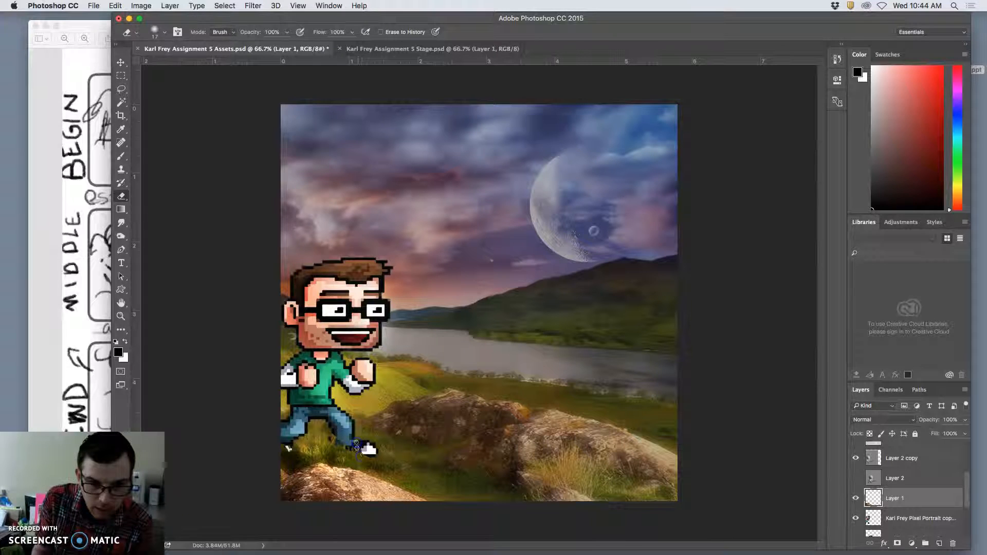
left_click_drag(302, 437, 286, 445)
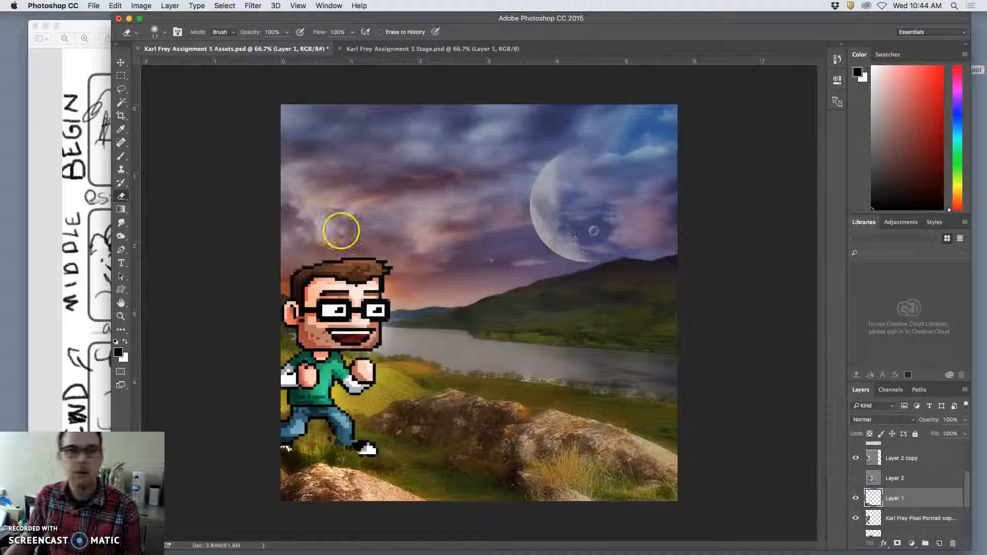
Step: Move the newest portrait copy together with Layer 2 copy leftward until only the face's front edge remains on the canvas
left_click(122, 62)
left_click_drag(338, 295, 323, 286)
key("super+z")
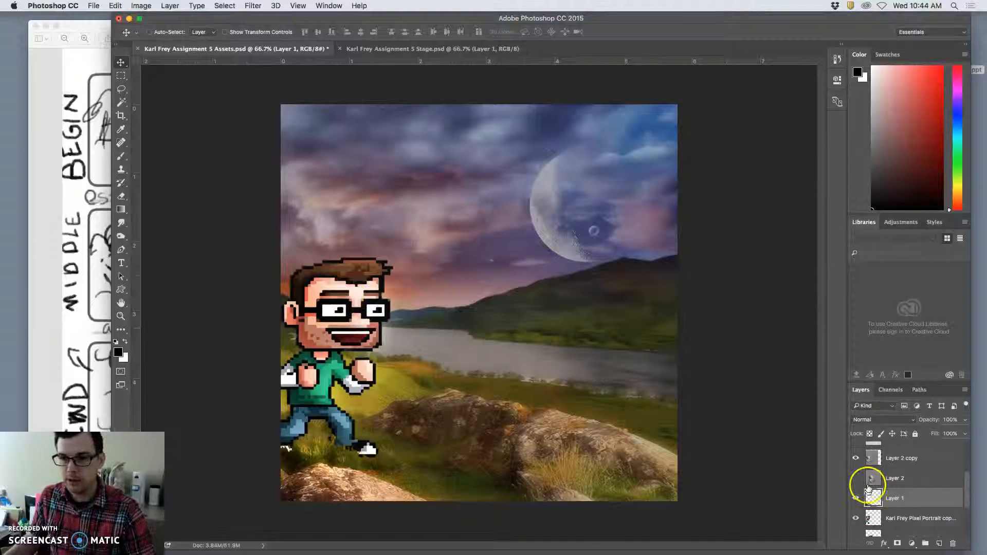
left_click(896, 458)
left_click(915, 523, "shift")
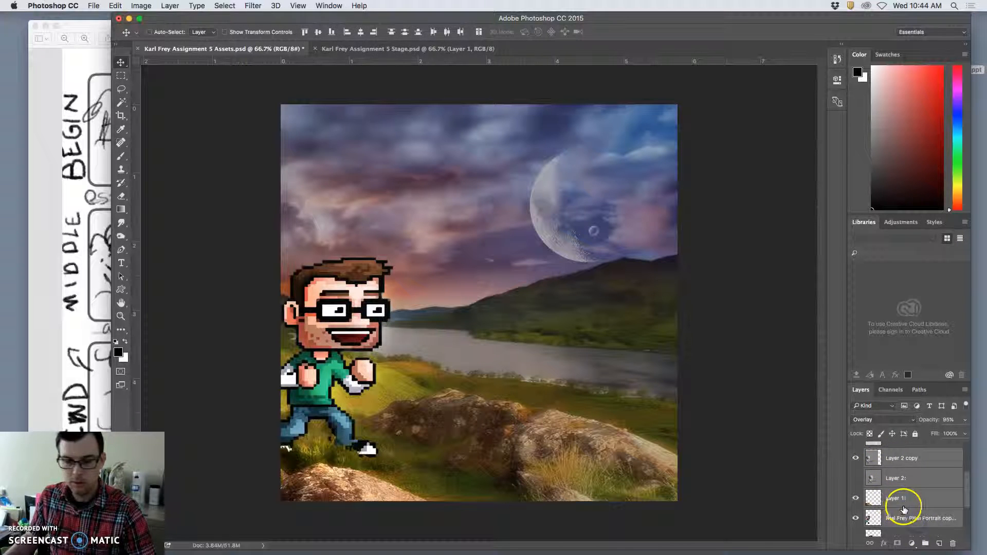
left_click(902, 508)
left_click(905, 518)
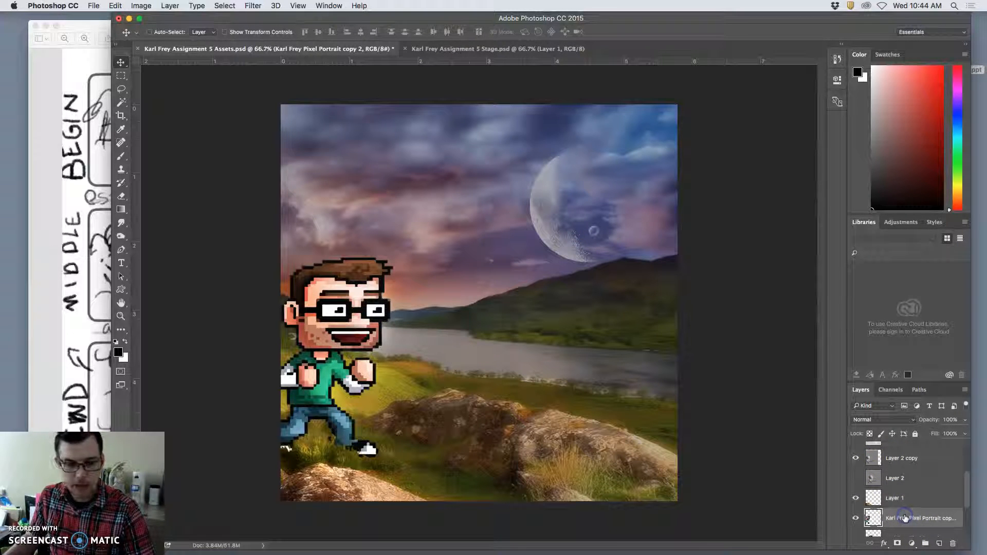
left_click(903, 459, "super")
left_click_drag(376, 298, 282, 324)
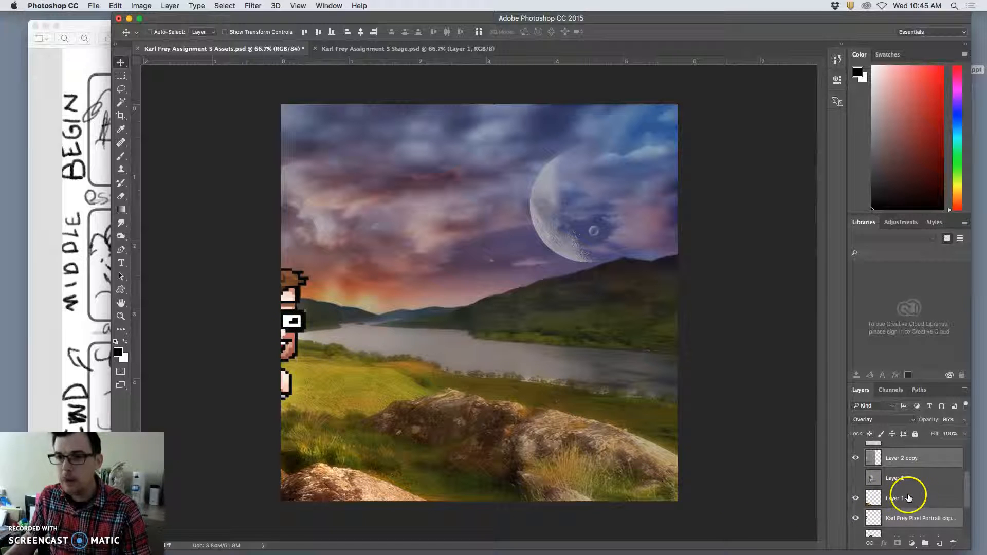
Step: Hide Background copy and Background, and select Layer 2 copy, Layer 1 and the newest portrait copy together
scroll(905, 495, "down", 3)
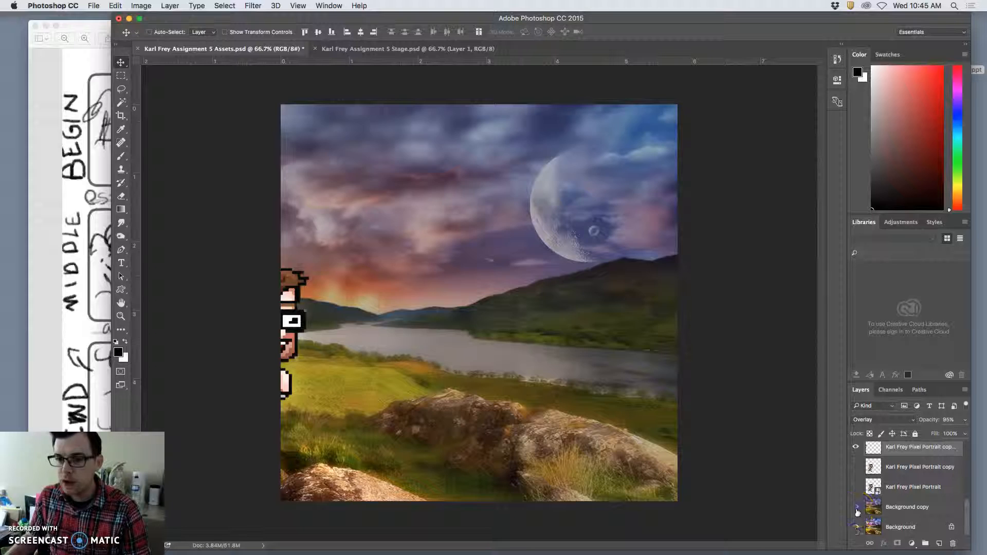
left_click_drag(856, 509, 855, 530)
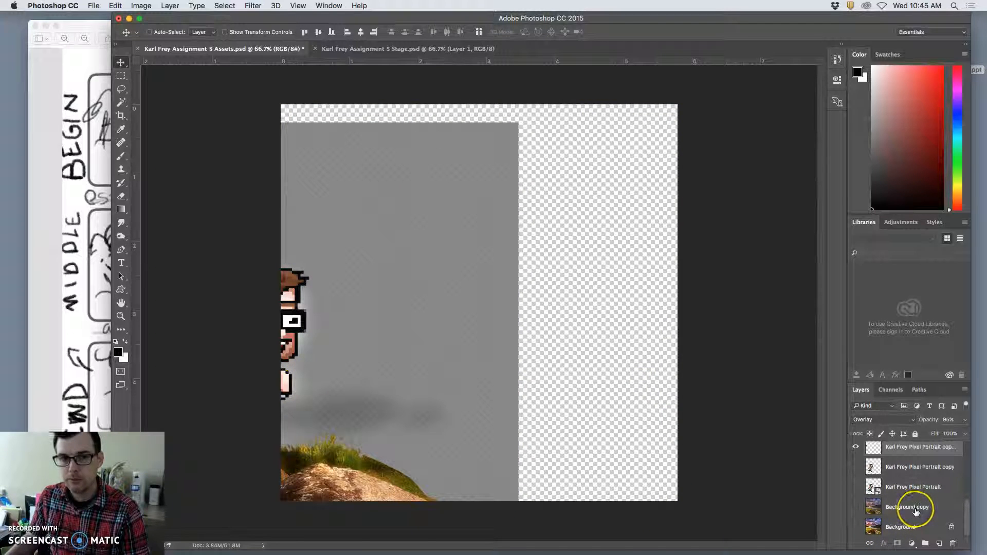
scroll(916, 512, "up", 2)
scroll(916, 513, "up", 2)
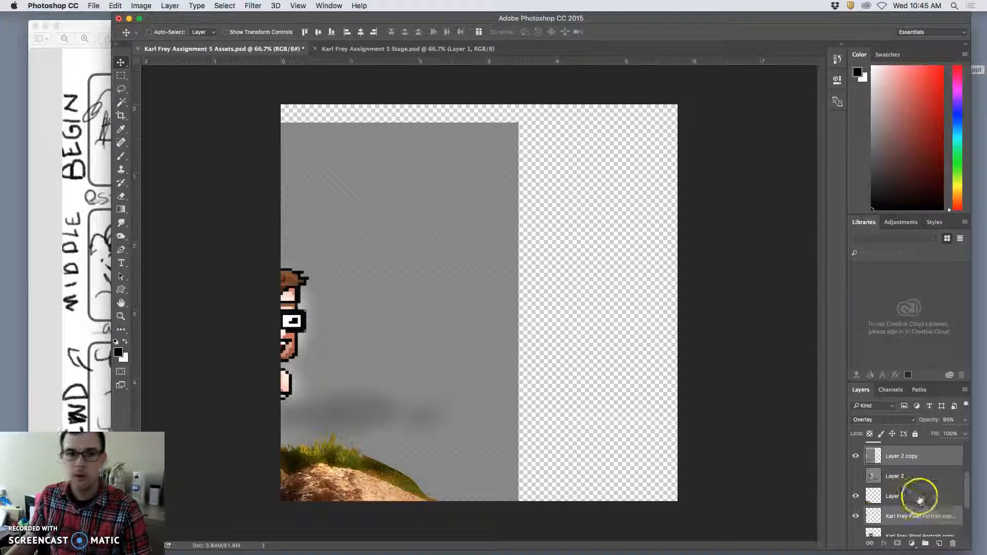
left_click_drag(895, 456, 916, 500)
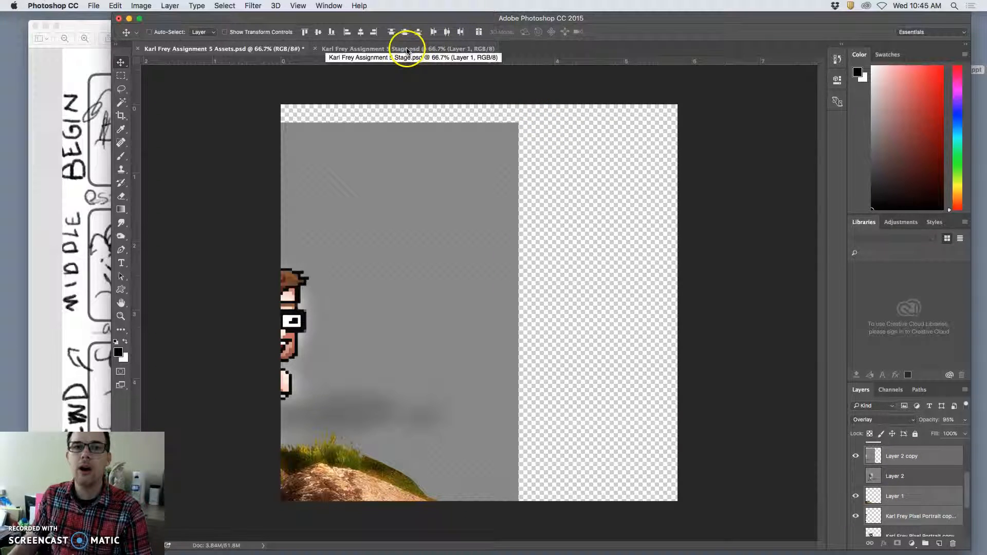
Step: Copy the three selected layers into the Stage document in its own floating window, placing the character mostly beyond the canvas's left edge
left_click_drag(393, 49, 122, 100)
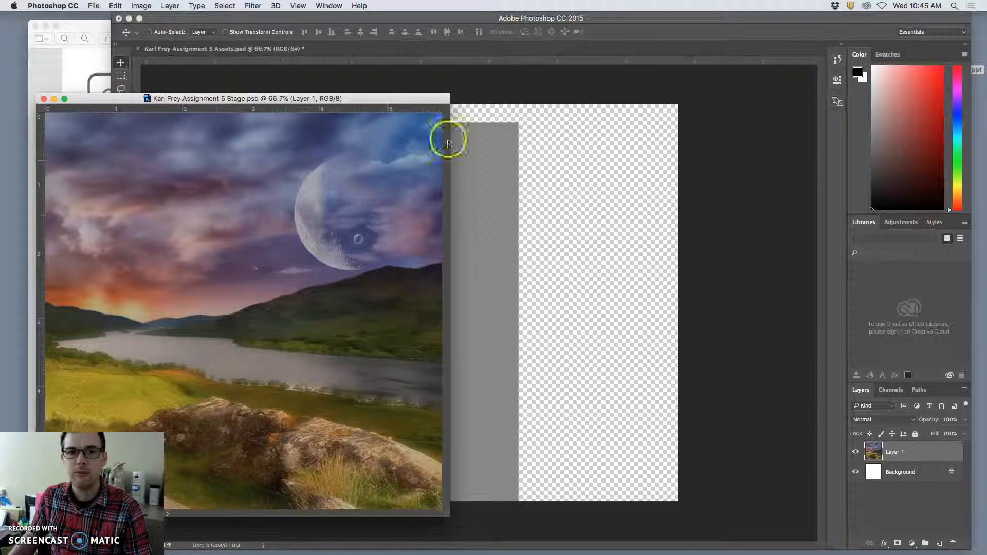
left_click(586, 168)
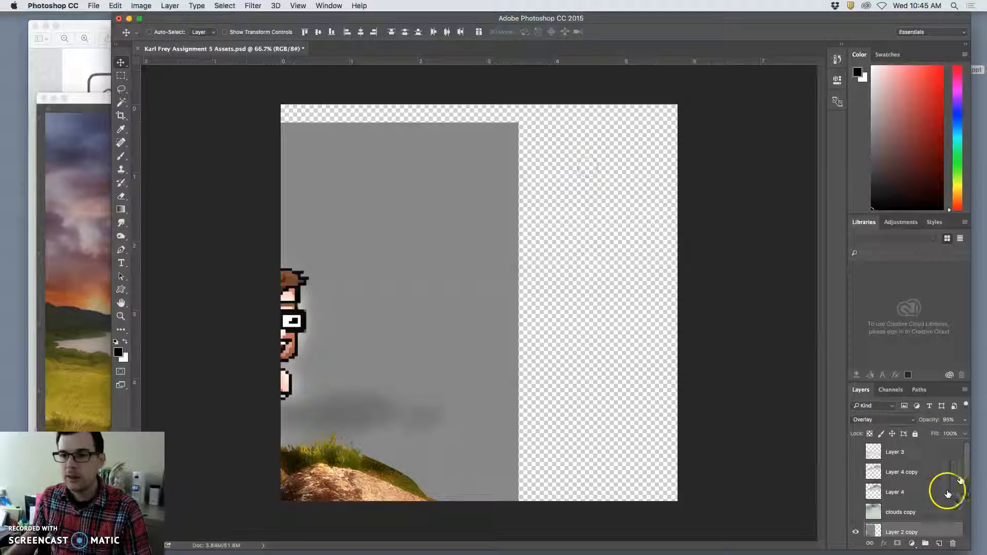
scroll(920, 494, "down", 4)
scroll(918, 494, "up", 2)
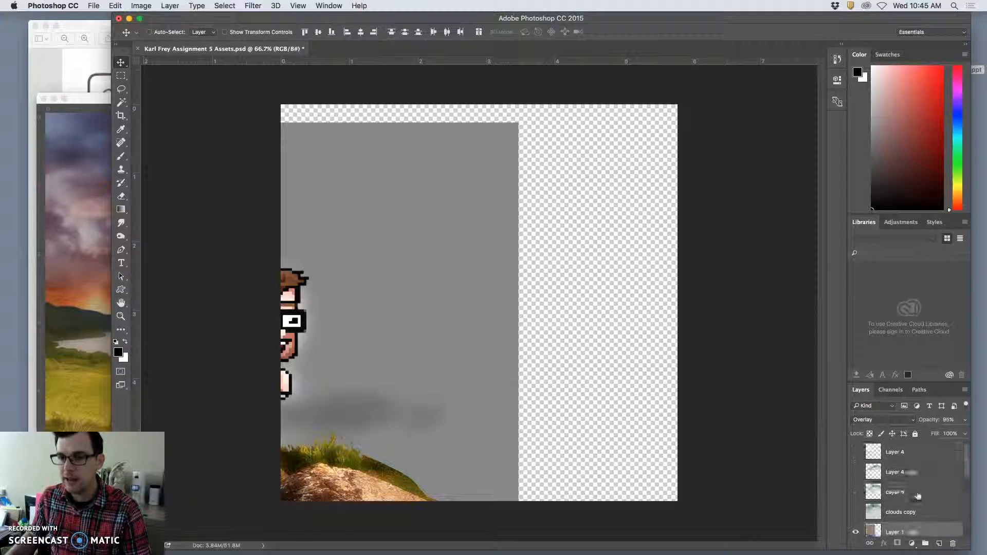
scroll(910, 488, "up", 2)
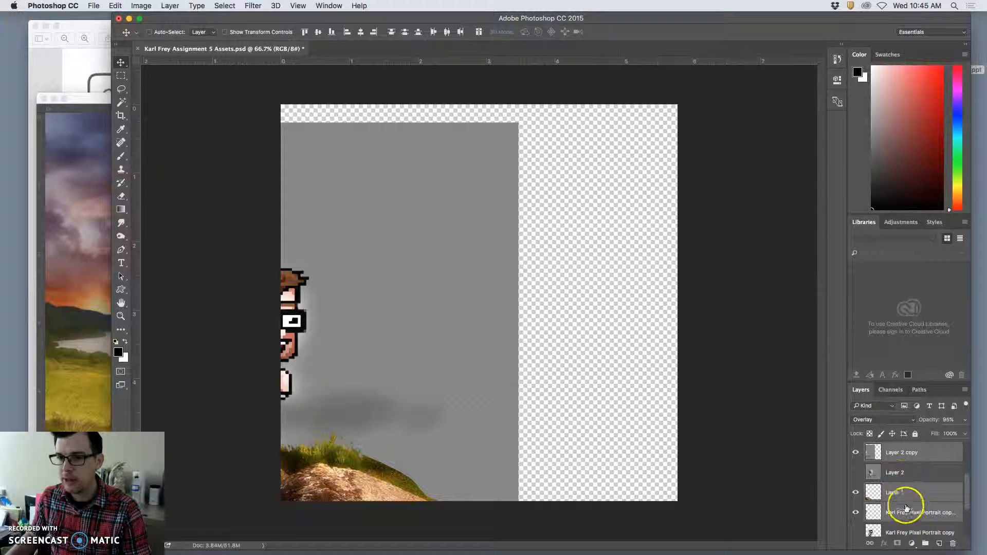
right_click(911, 452)
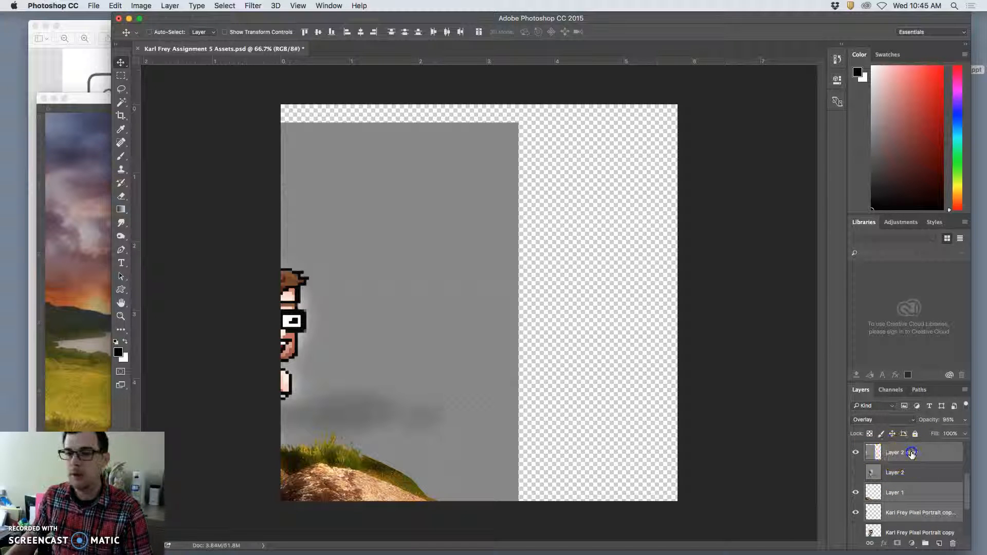
left_click_drag(899, 449, 97, 186)
left_click_drag(177, 105, 407, 63)
left_click_drag(287, 135, 281, 278)
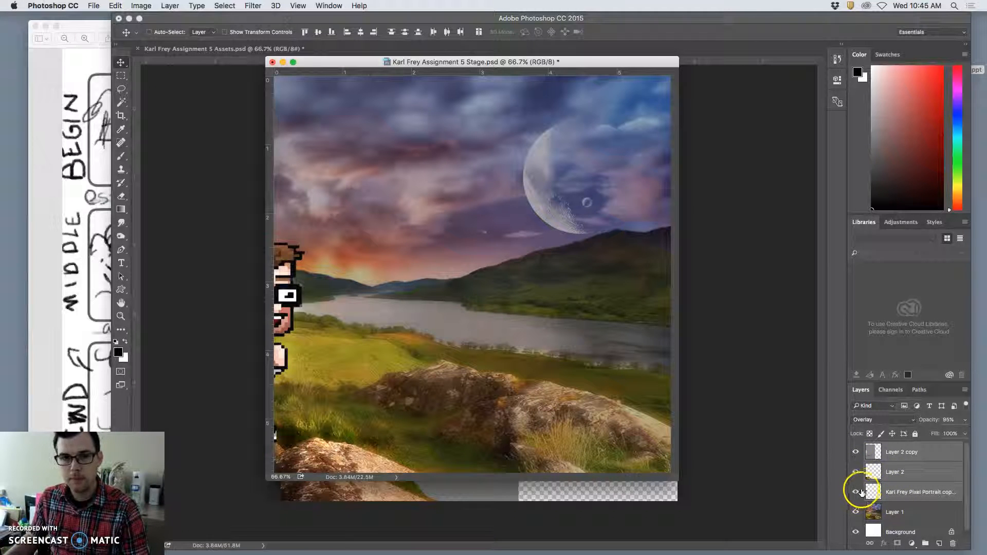
Step: Try to merge Layer 2 copy, Layer 2 and the portrait copy in the Stage document, and undo the merge
left_click(905, 452)
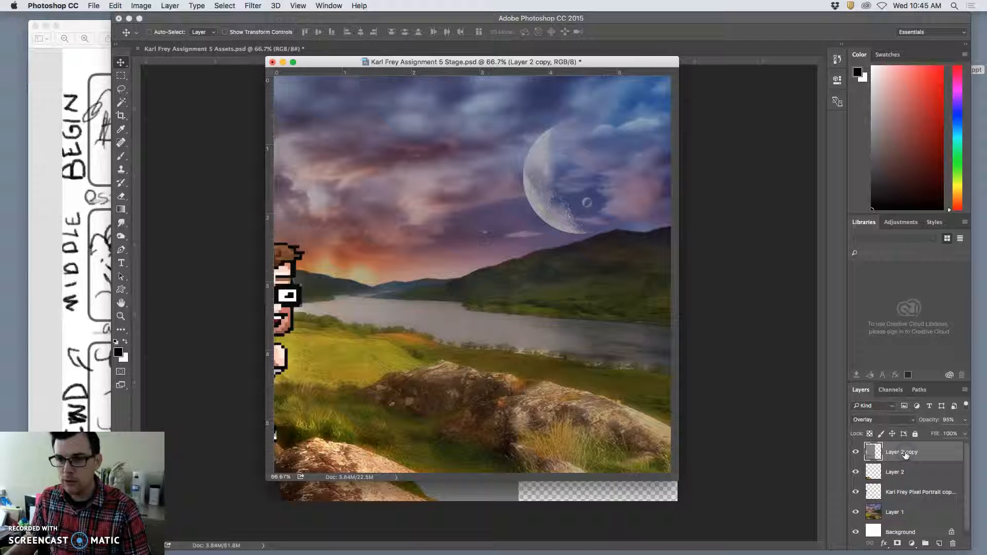
left_click(906, 486, "shift")
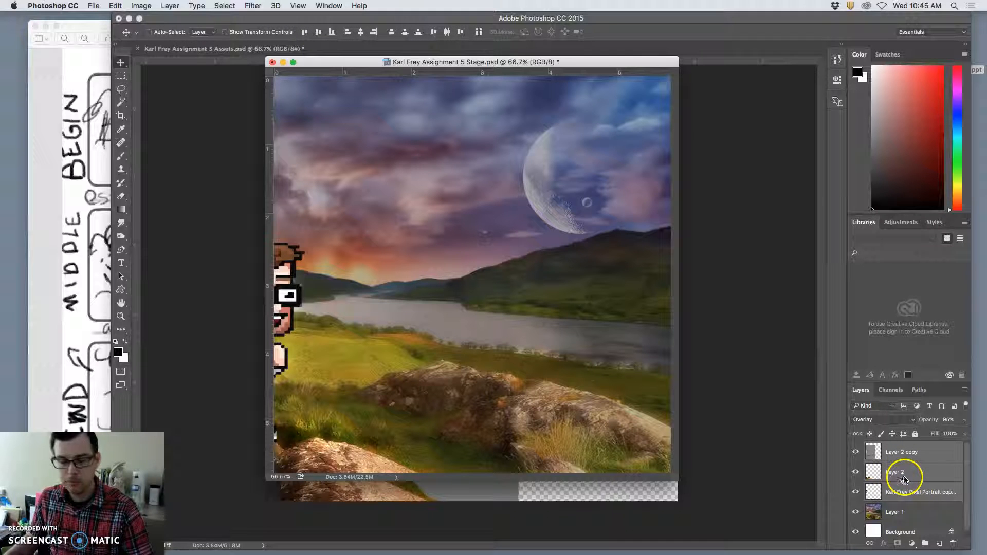
mouse_move(906, 485)
left_mouse_down()
mouse_move(876, 480)
mouse_move(902, 503)
left_mouse_up()
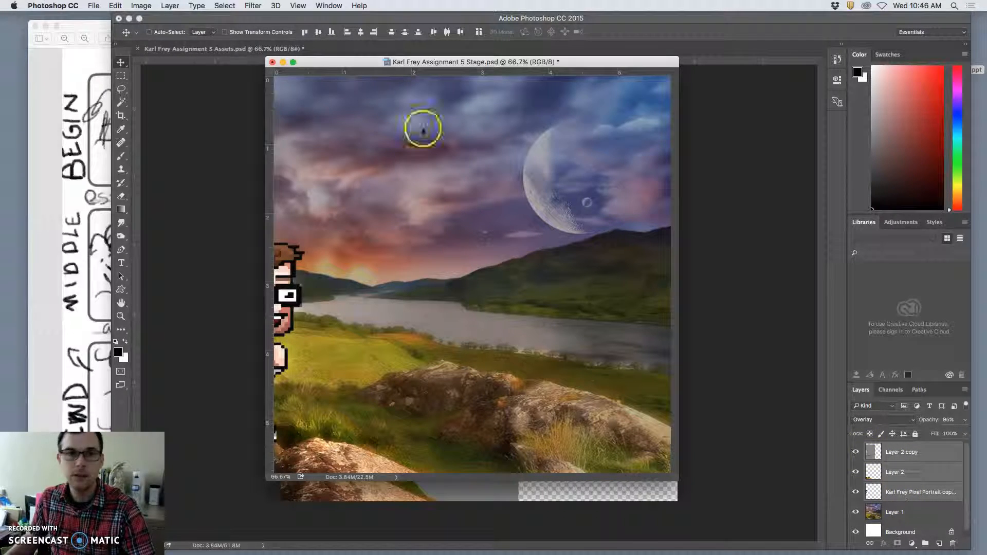
left_click(170, 5)
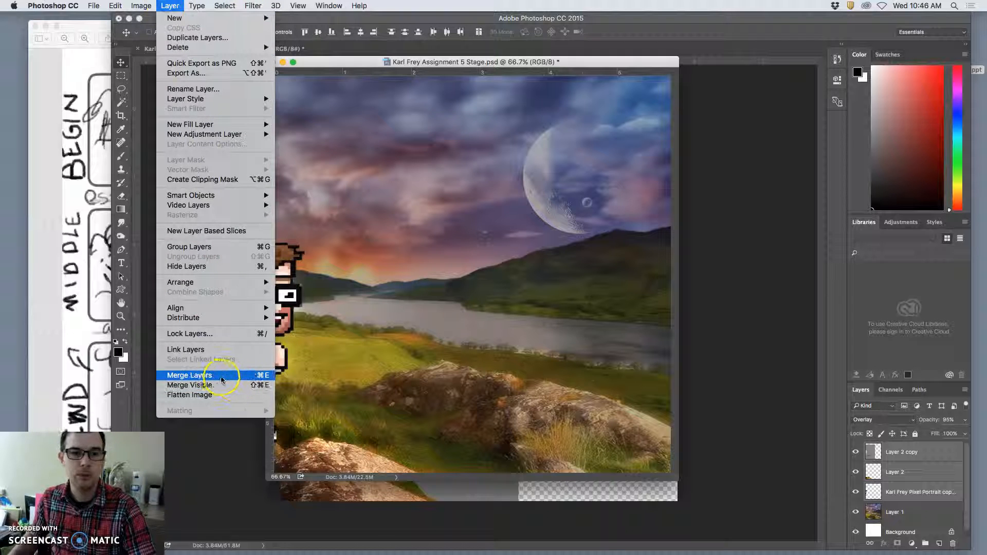
left_click(895, 460)
key("super+e")
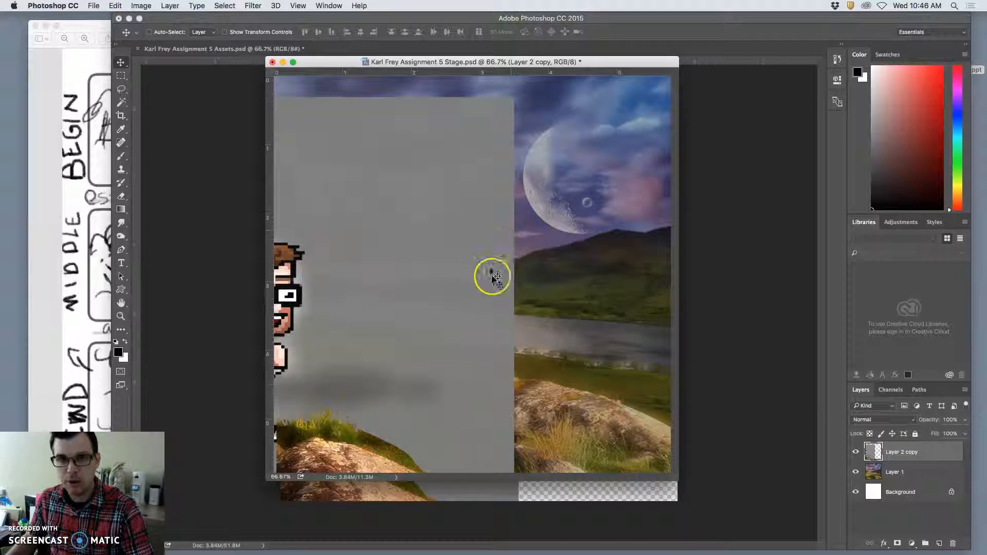
key("super+z")
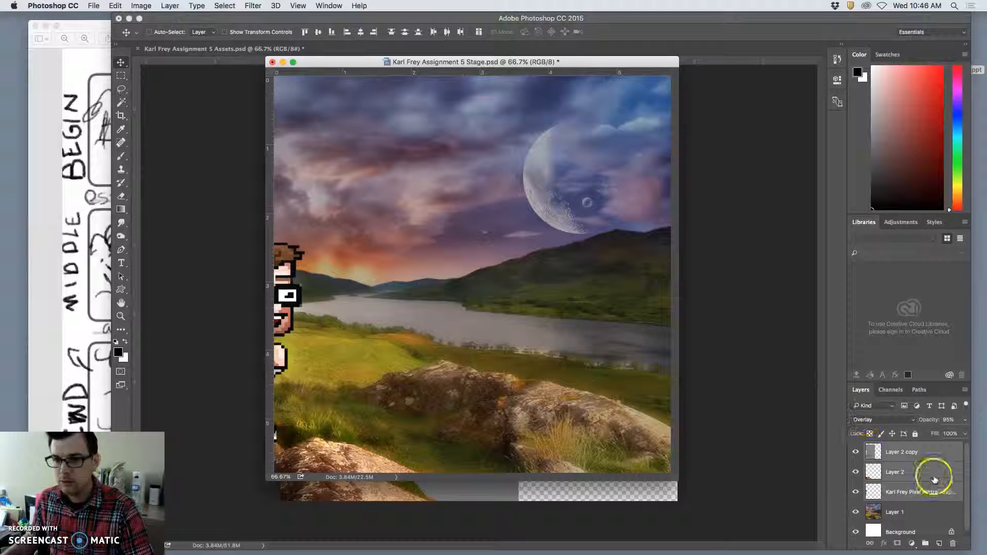
Step: Merge only Layer 2 and the portrait copy in the Stage document, leaving out the overlay Layer 2 copy
left_click(920, 461)
left_click(905, 470)
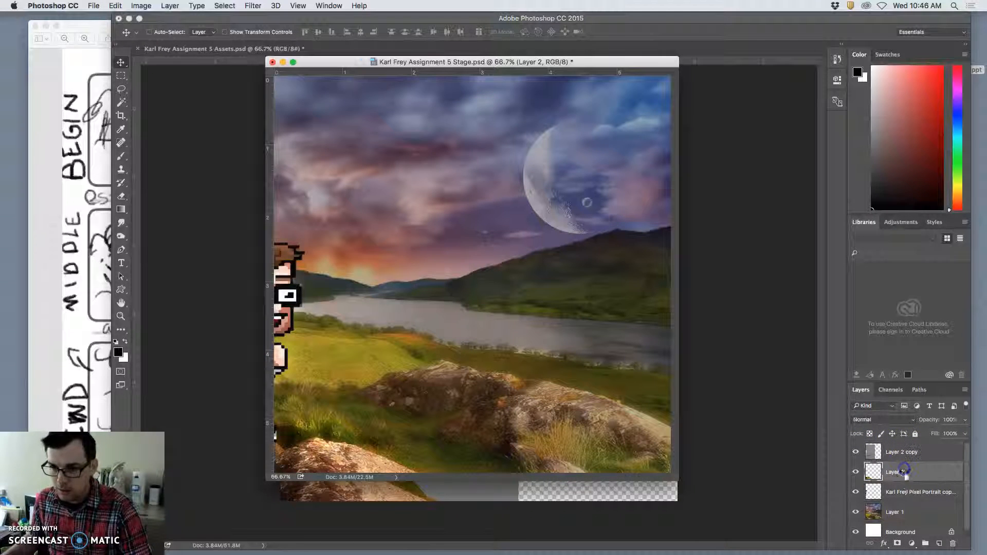
left_click(908, 492, "shift")
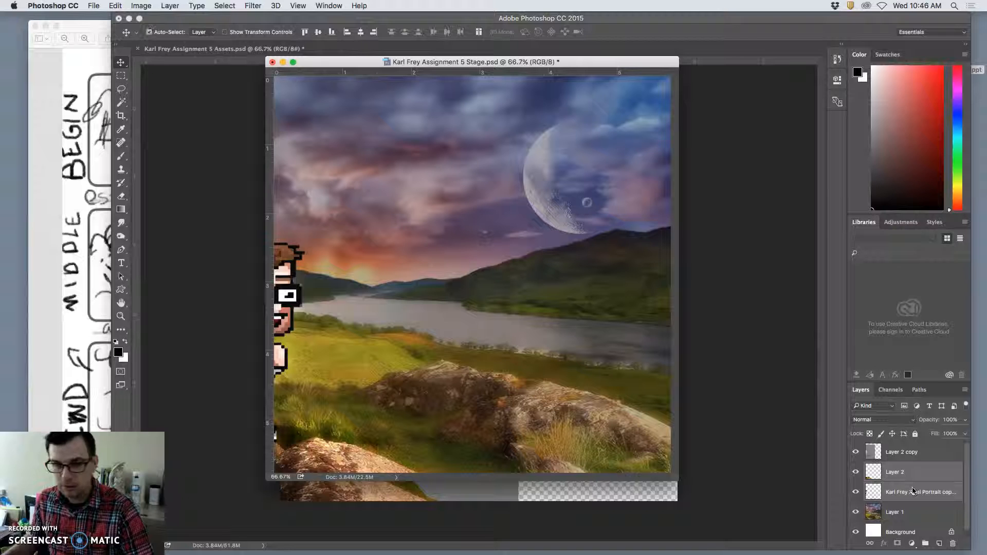
key("super+e")
left_click(903, 453)
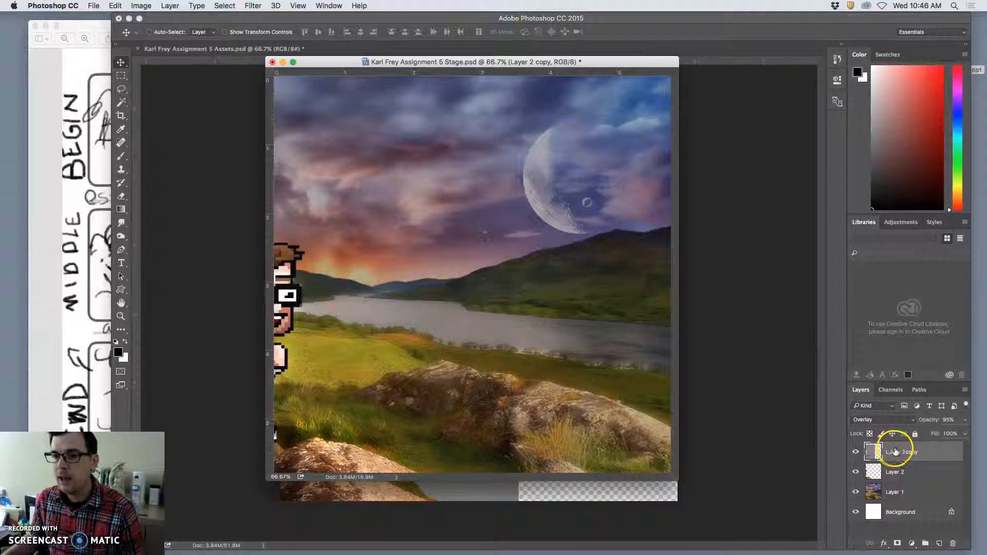
right_click(903, 459)
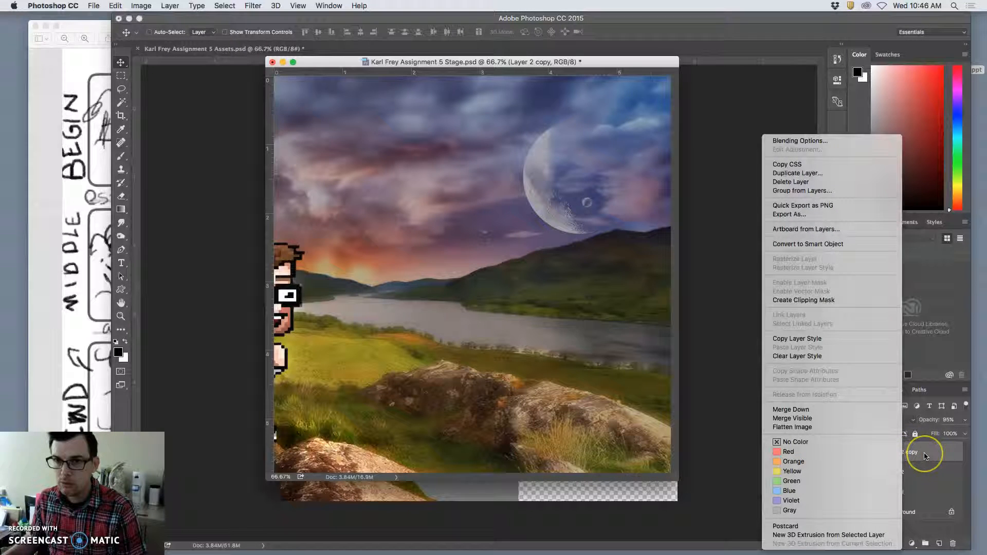
left_click(925, 456)
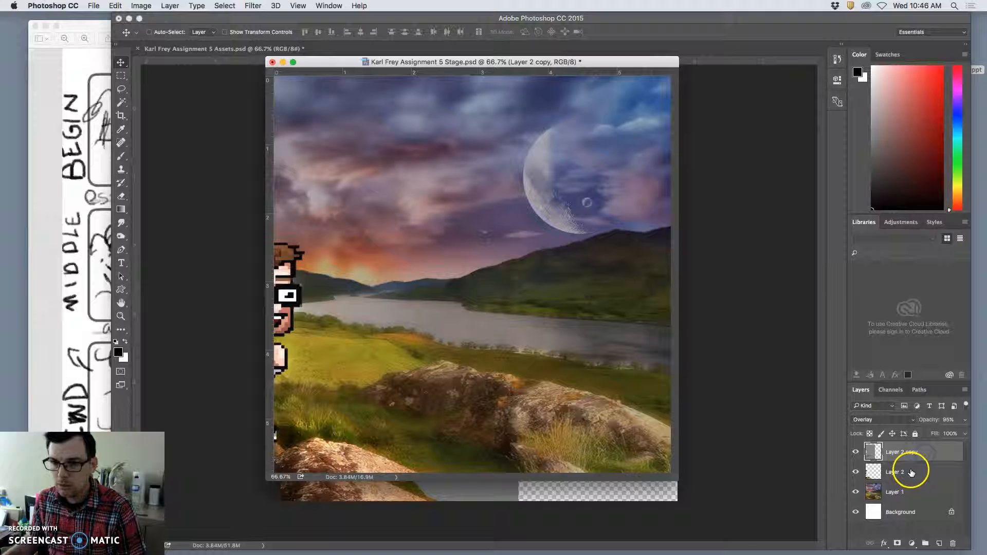
right_click(912, 472)
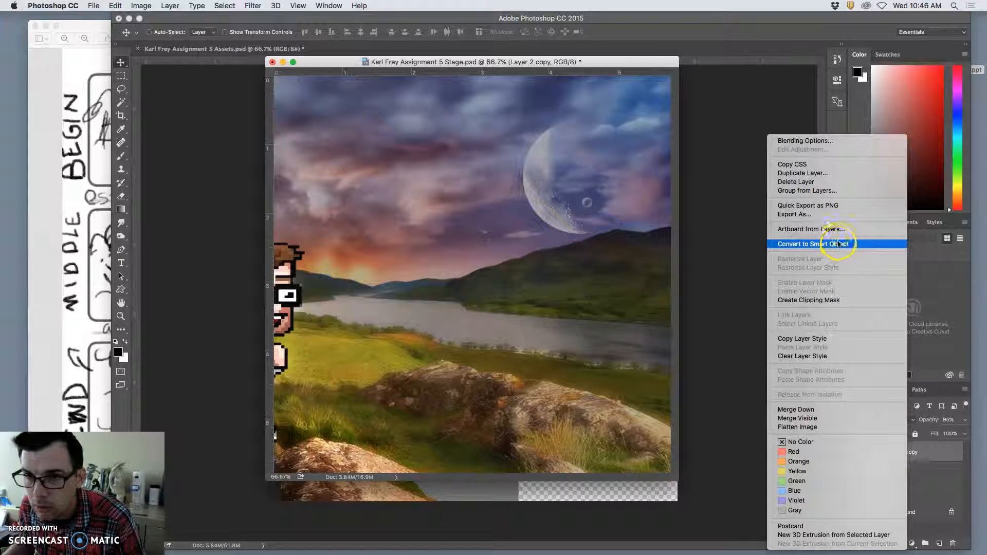
left_click(925, 461)
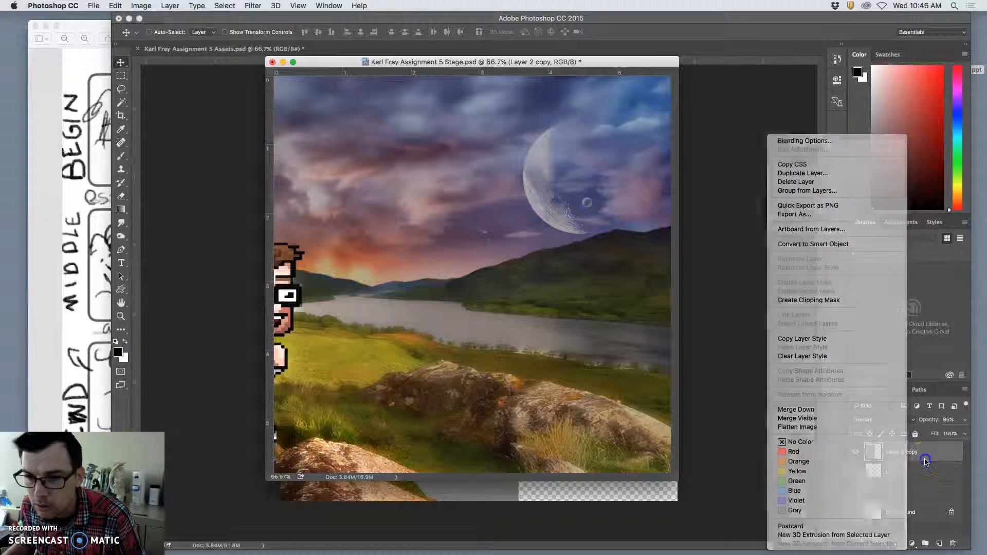
mouse_move(902, 464)
left_mouse_down()
mouse_move(899, 476)
mouse_move(900, 451)
left_mouse_up()
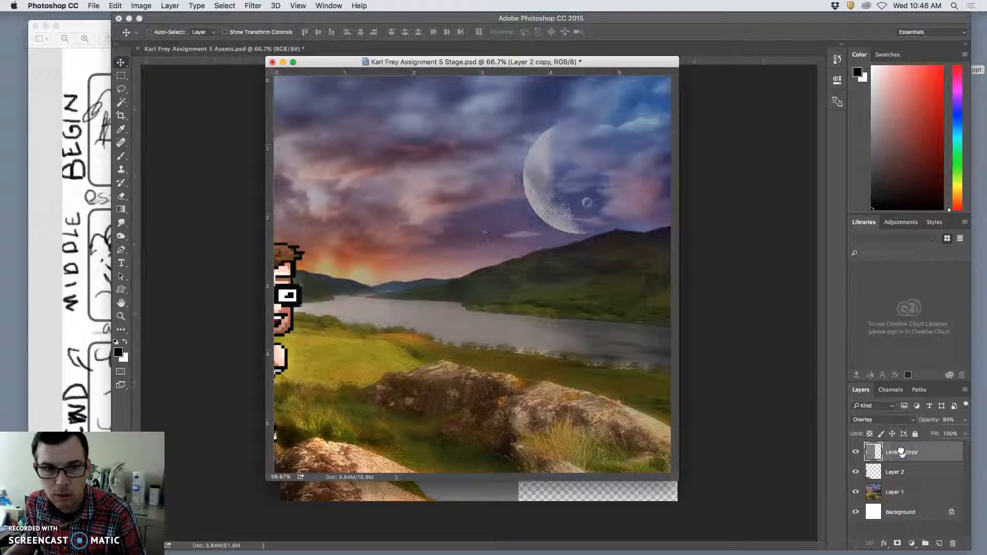
Step: Toggle the visibility of Layer 2 copy to compare the scene with and without the overlay shading
left_click(856, 453)
left_click(856, 453)
left_click(856, 454)
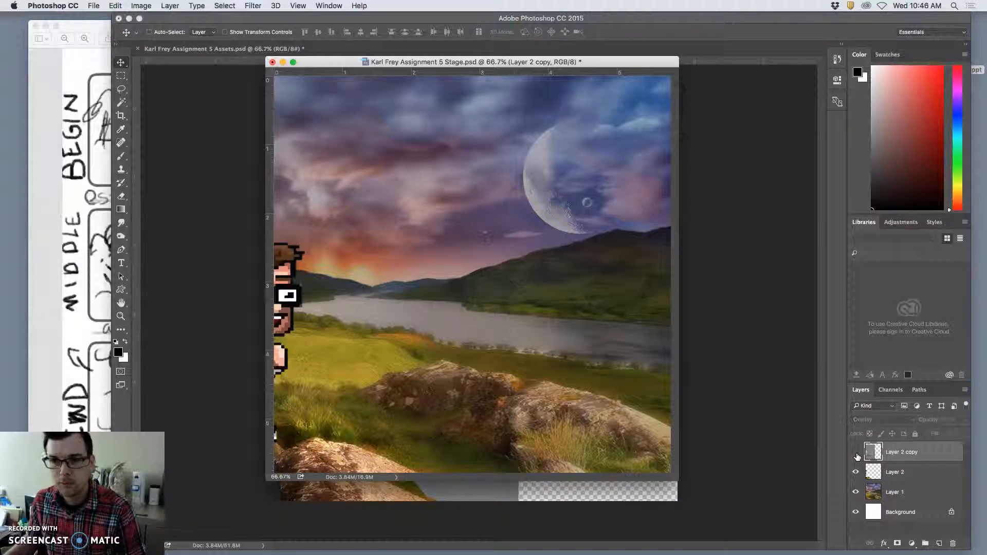
Step: Show Layer 2 copy again and place it together with Layer 2 in a new layer group, leaving the group collapsed
left_click(856, 456)
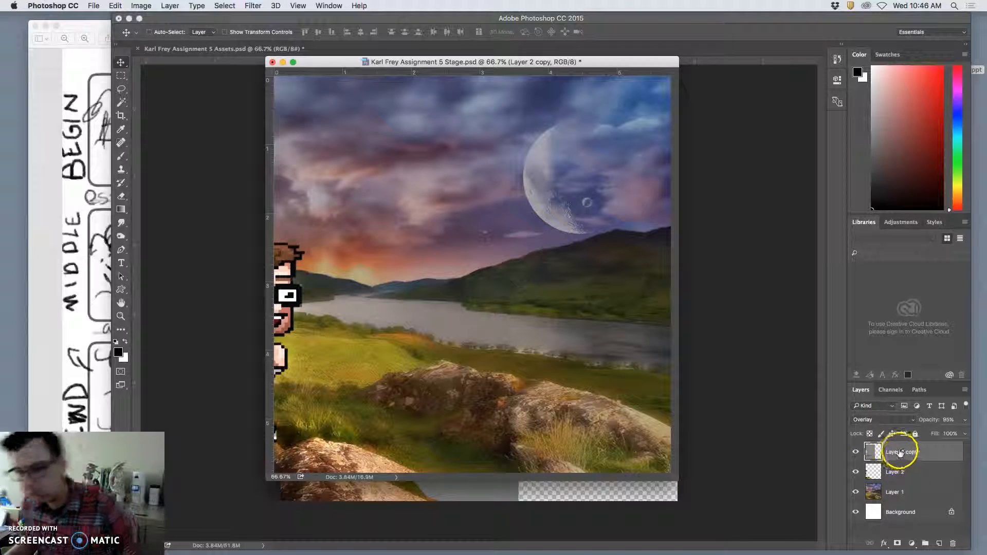
left_click(927, 546)
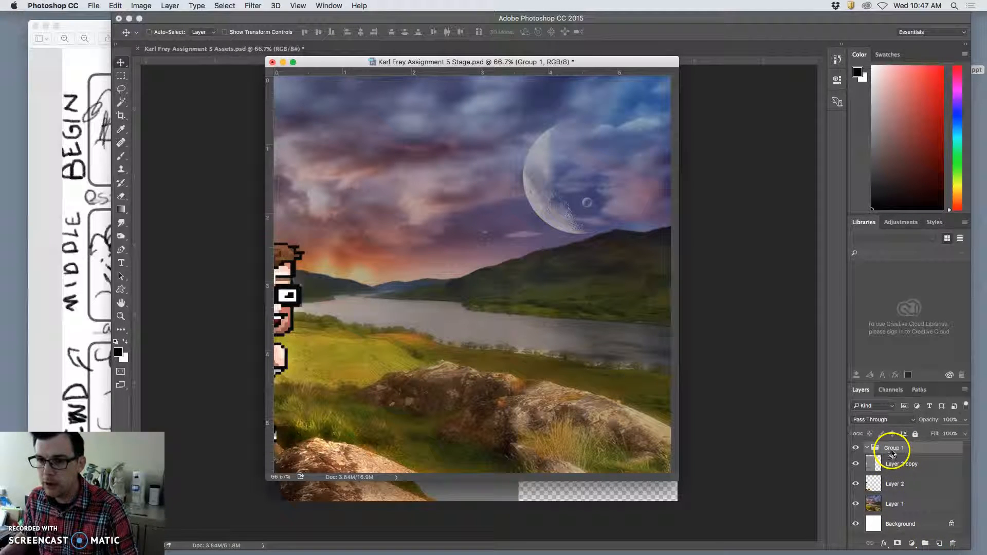
left_click(887, 467)
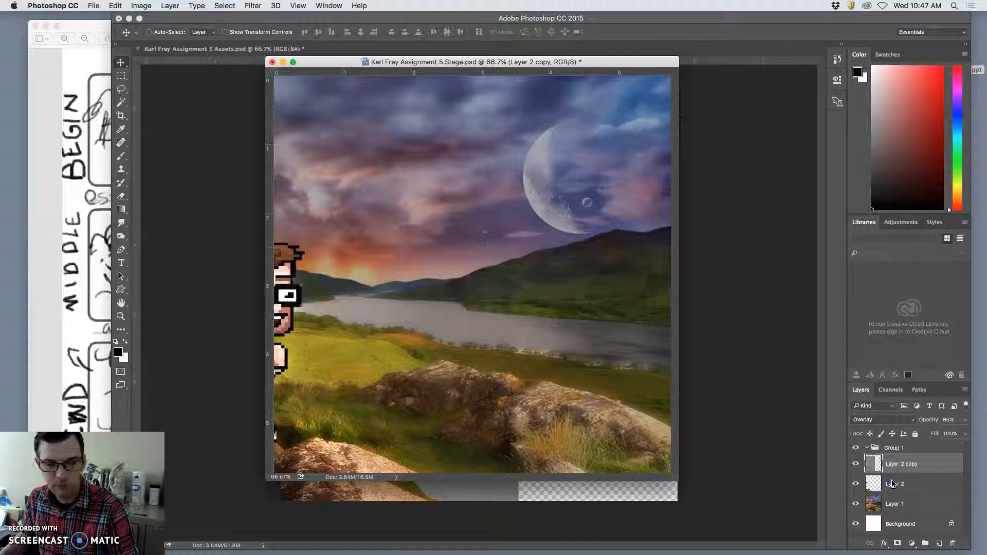
left_click(892, 483, "shift")
left_click_drag(891, 483, 896, 457)
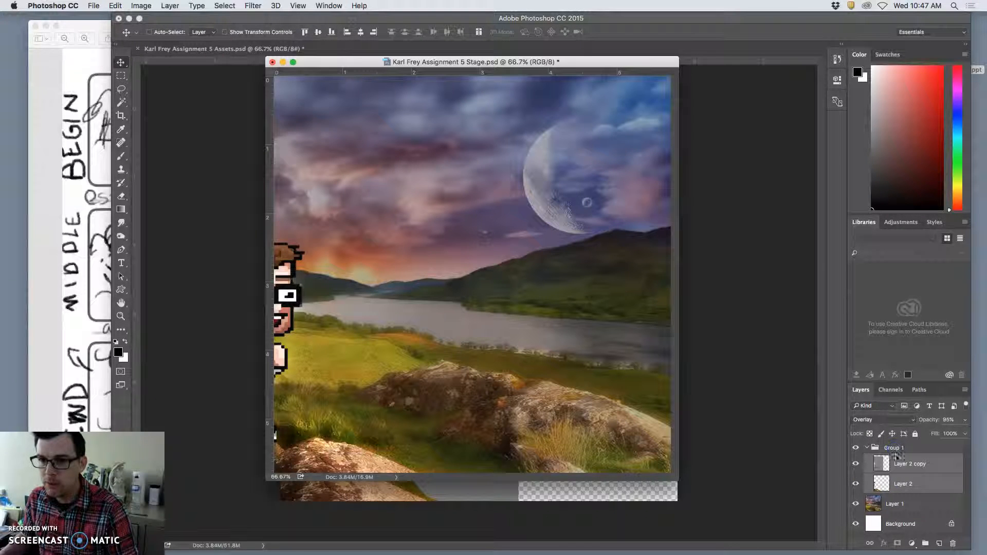
left_click(867, 449)
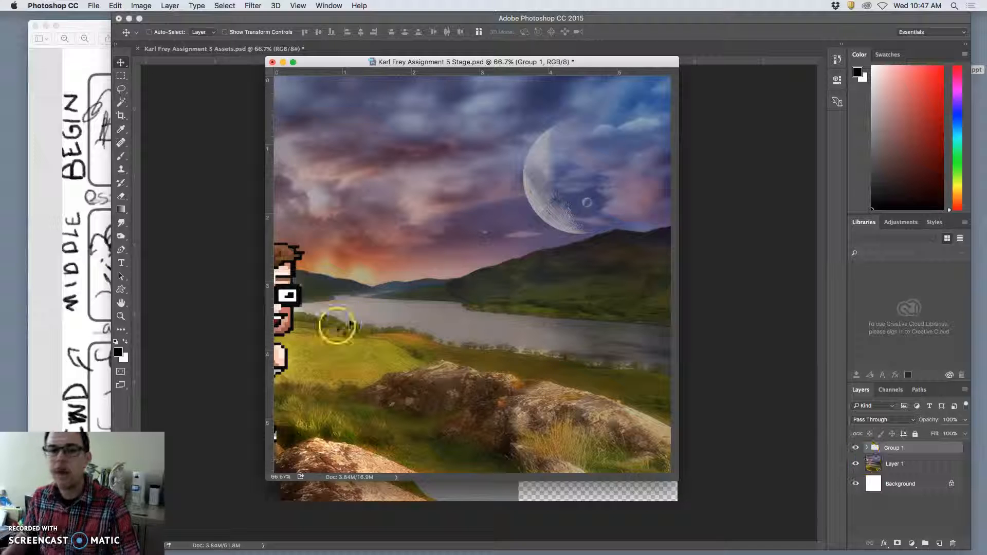
Step: Expand the new group in the Stage document and toggle the visibility of its overlay layer to check the contents
left_click(866, 449)
left_click(866, 449)
left_click(866, 448)
left_click(856, 466)
left_click(857, 464)
left_click(867, 449)
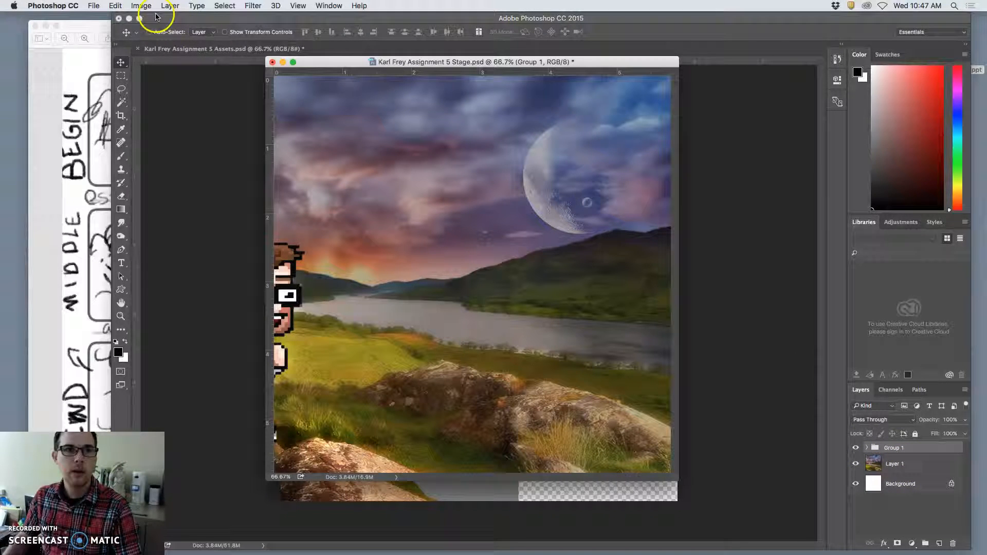
Step: Save the Stage document and move its window aside to return to the Assets document
left_click(94, 6)
left_click(203, 95)
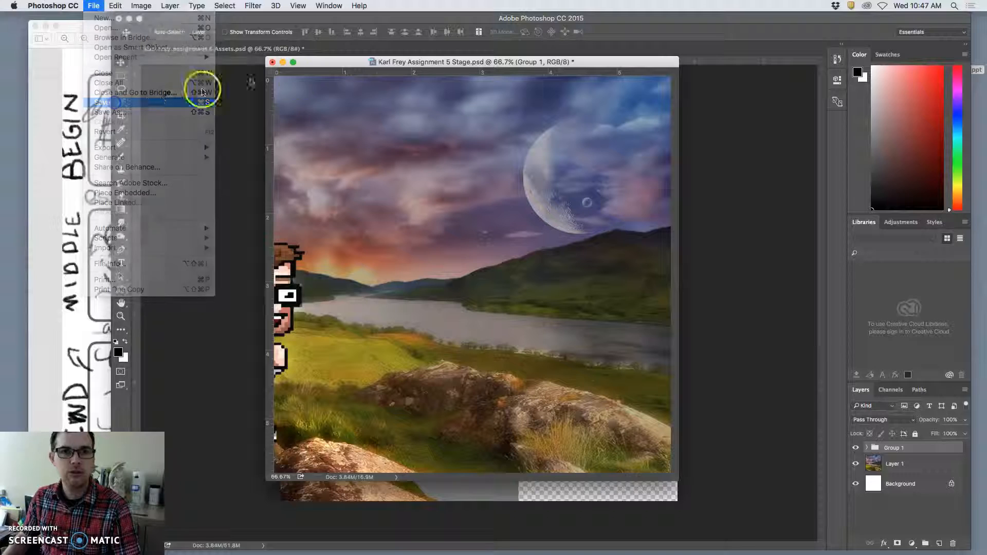
left_click_drag(323, 62, 99, 110)
left_click(253, 77)
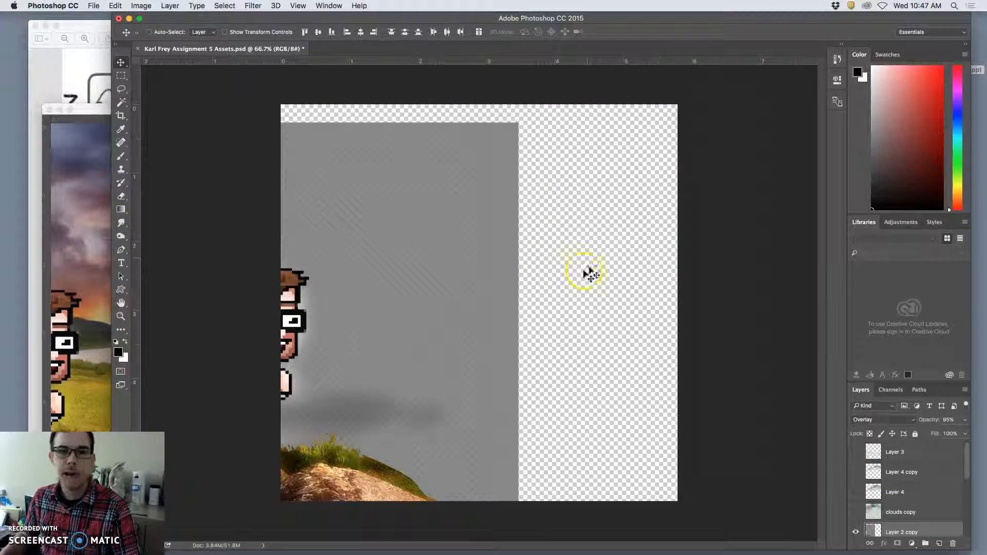
Step: Hide the foreground Layer 1 and show the Background copy layer in the Assets document
scroll(924, 488, "down", 3)
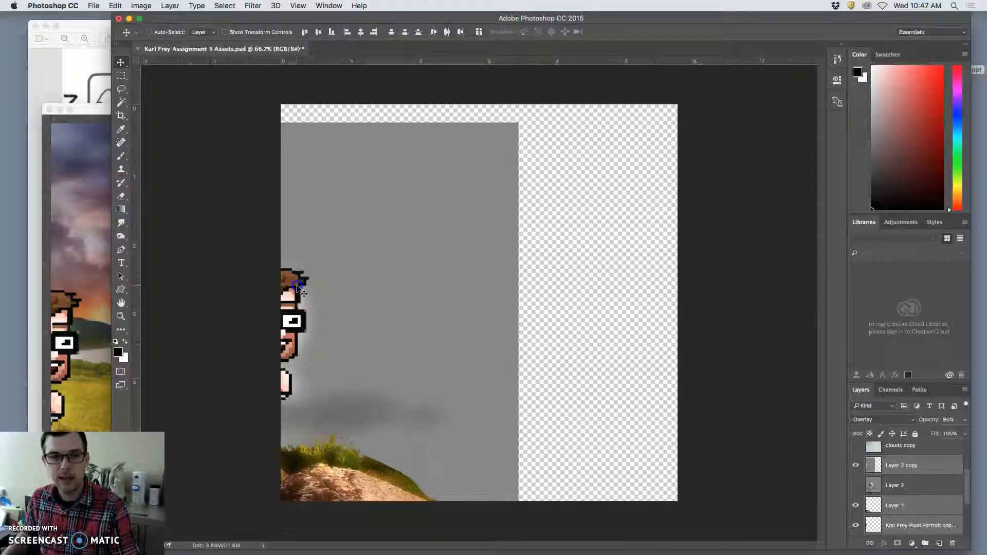
left_click_drag(300, 286, 298, 287)
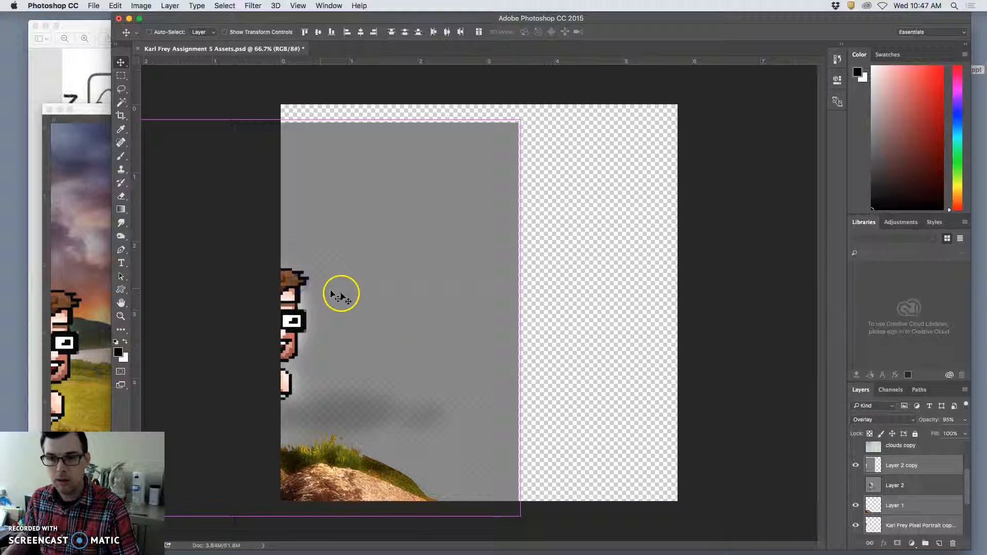
left_click(856, 505)
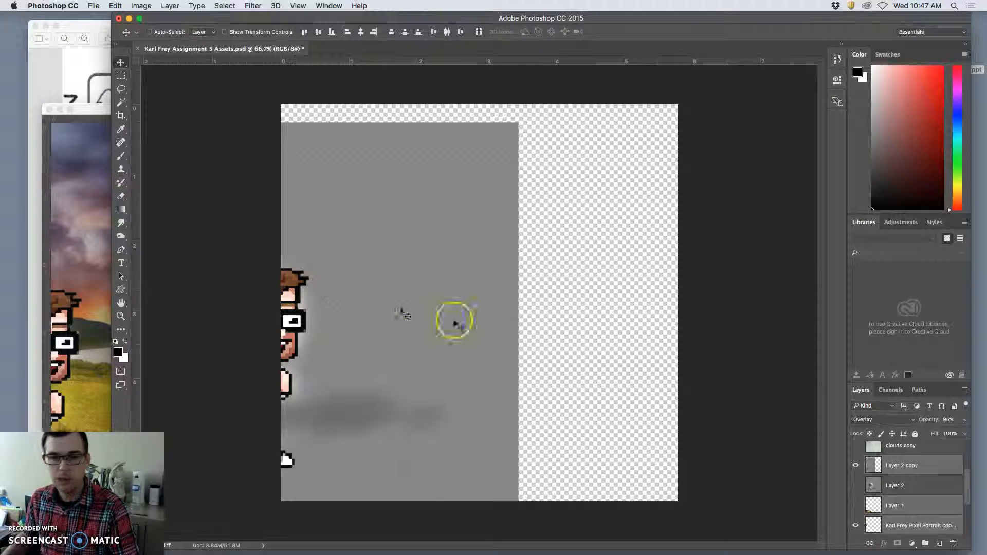
scroll(933, 498, "down", 3)
left_click(855, 508)
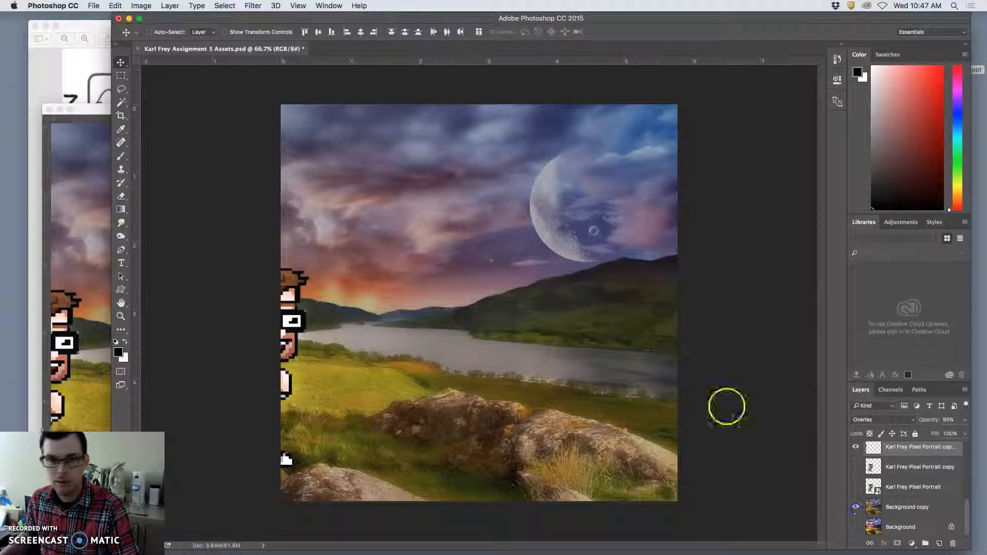
Step: Move the character and its overlay shading fully onto the canvas beside the large rocks, and show the foreground Layer 1
left_click(968, 458)
scroll(968, 458, "down", 3)
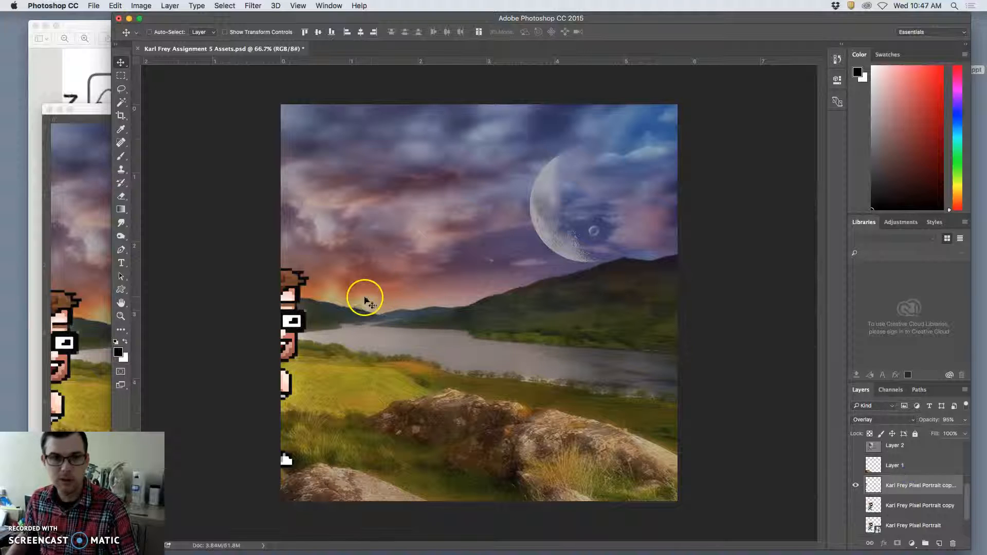
left_click_drag(295, 286, 326, 278)
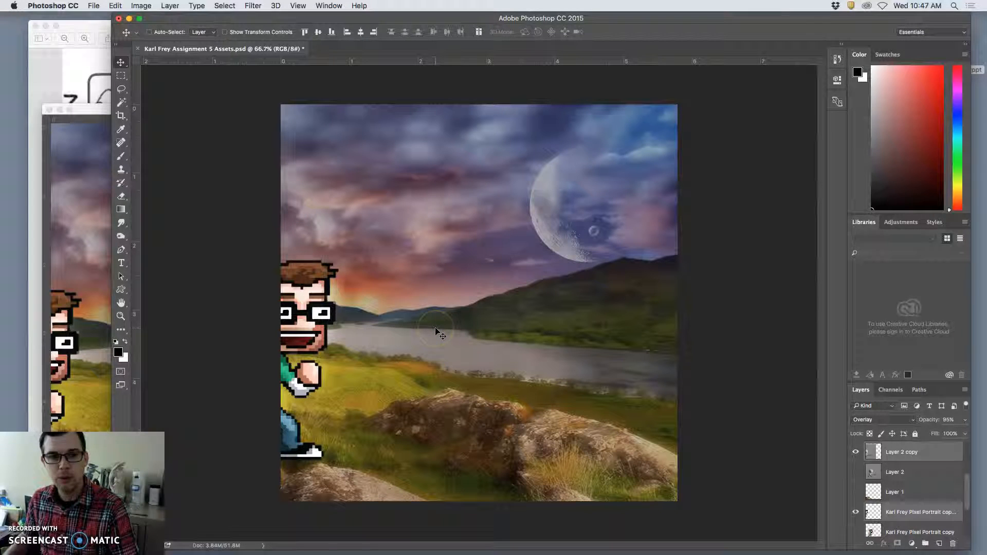
left_click_drag(307, 278, 430, 294)
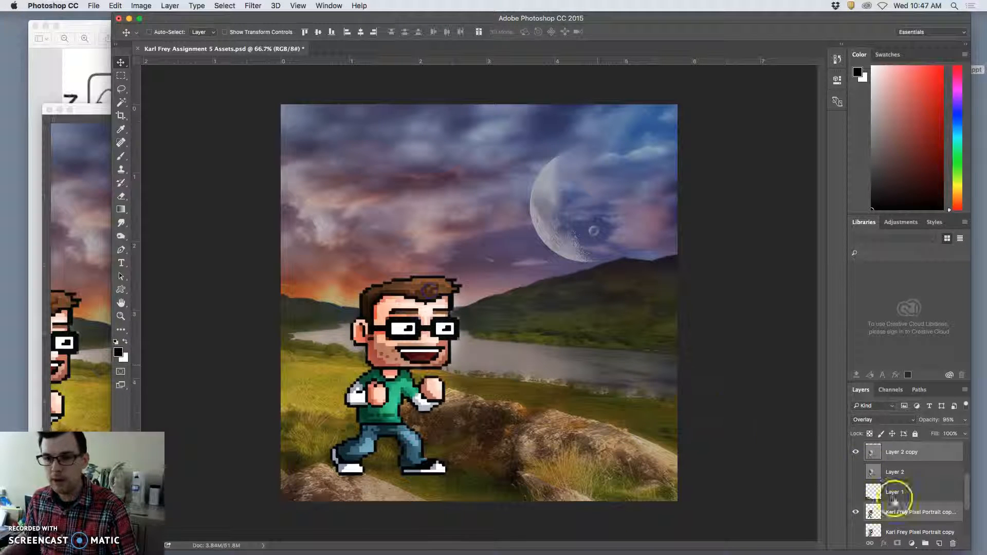
left_click(855, 492)
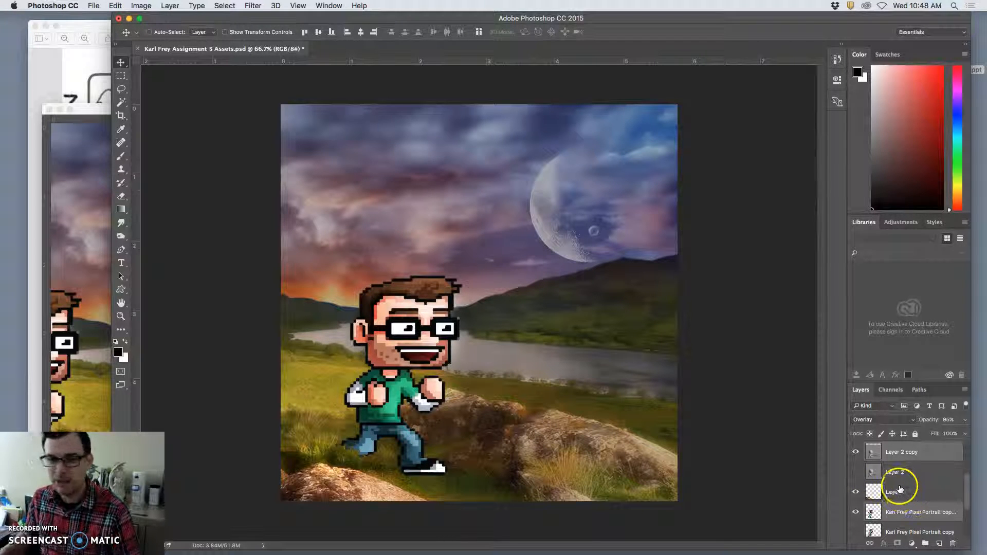
Step: Add Layer 1 to the selection and copy the three layers into the Stage document, aligning them with the scene
left_click_drag(907, 463, 903, 518)
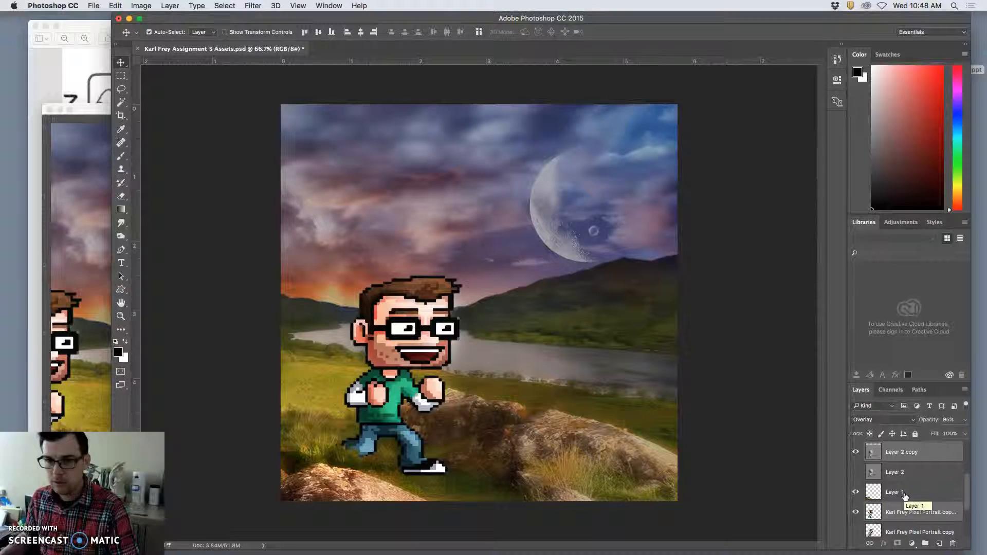
left_click(904, 493, "super")
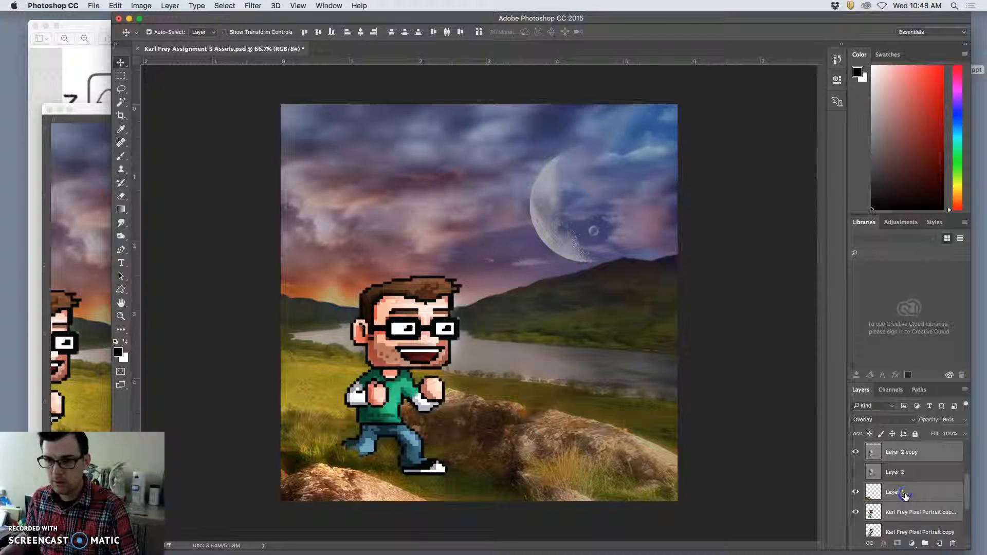
left_click_drag(882, 451, 87, 205)
left_click_drag(165, 108, 456, 69)
left_click_drag(361, 178, 507, 322)
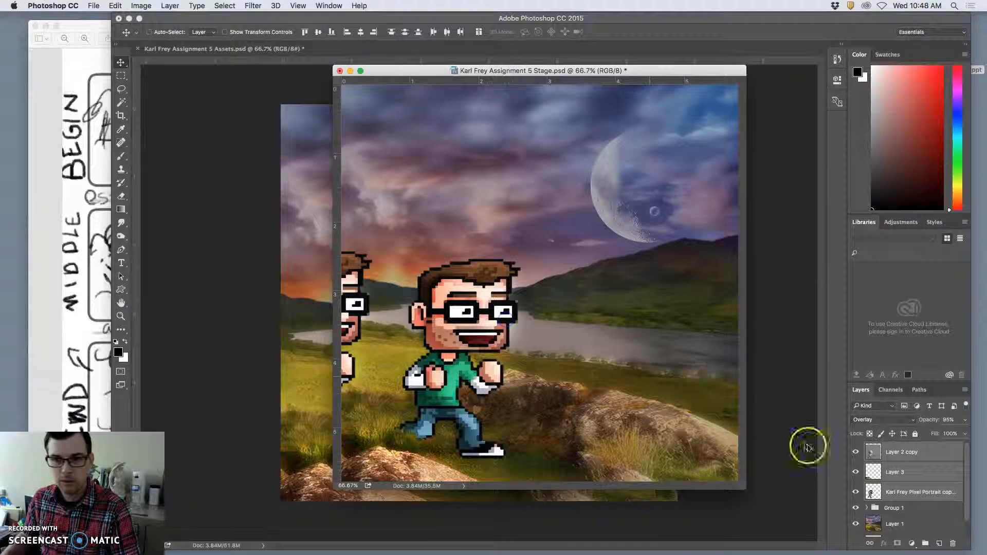
Step: Set the opacity of the three copied layers to 100% and put them in a second layer group
left_click(963, 420)
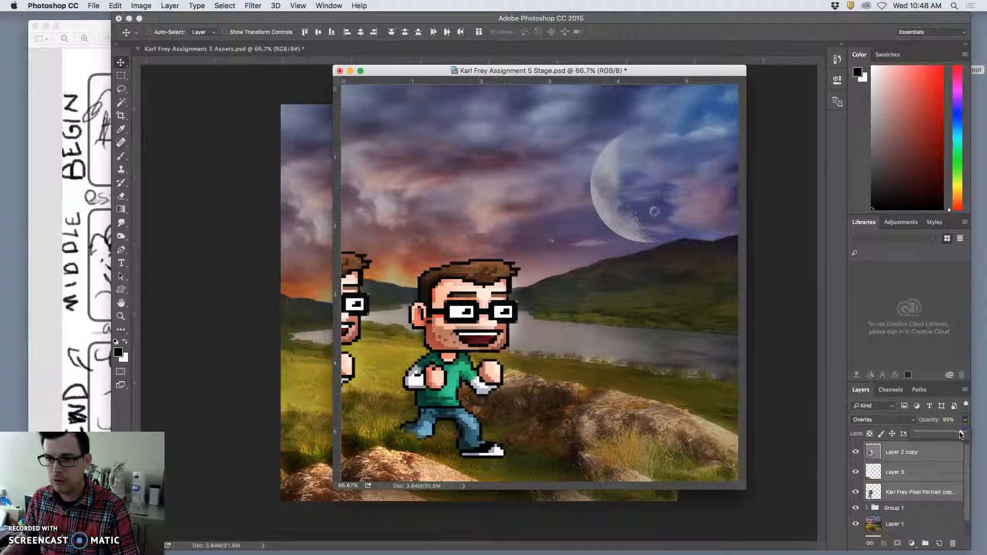
left_click(917, 471)
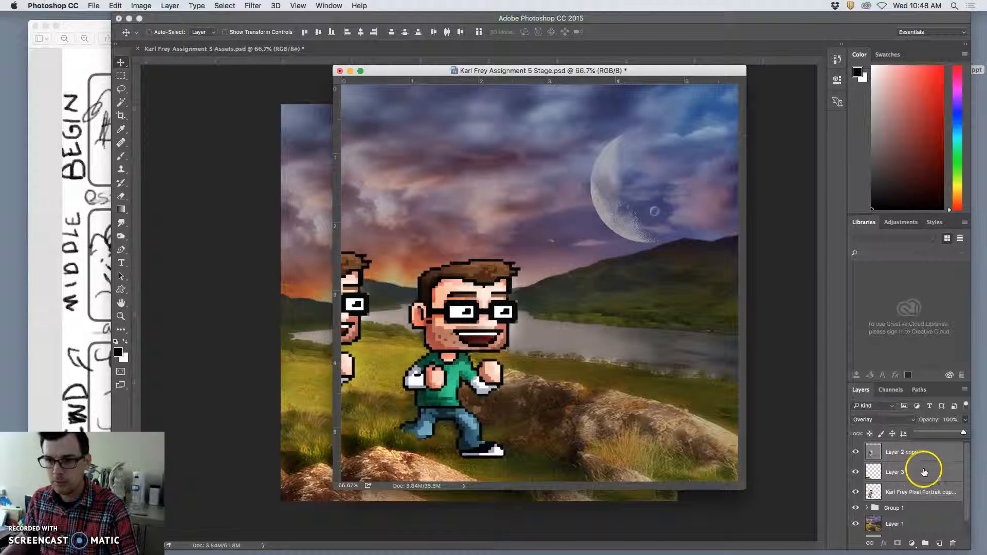
left_click(937, 544)
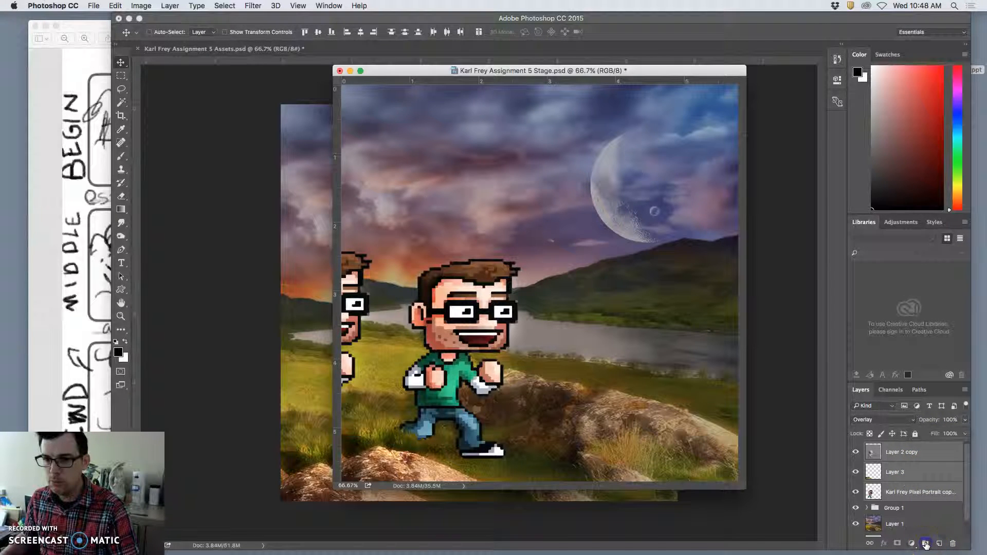
left_click(925, 544)
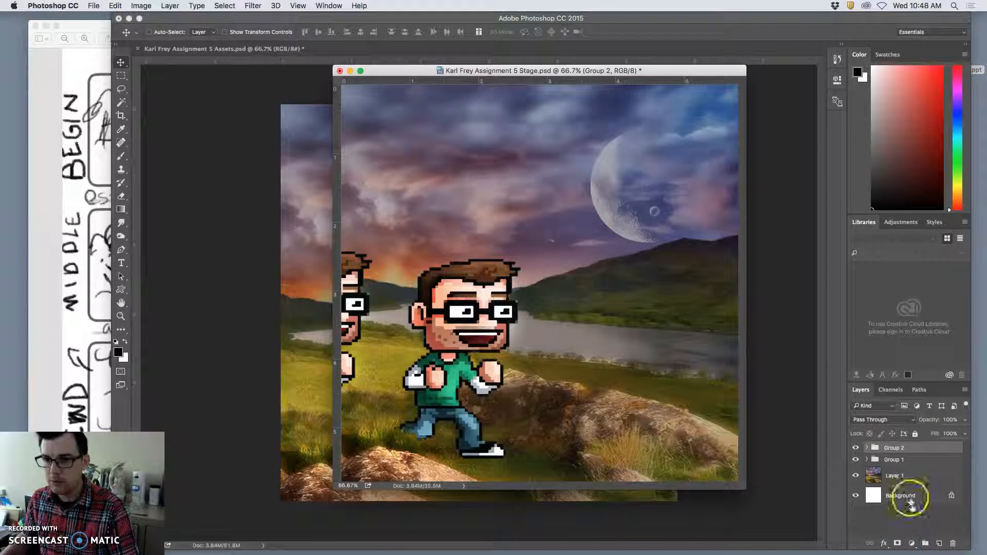
Step: Toggle the visibility of Group 2 and Group 1 to compare the two character poses on the stage
left_click(866, 448)
left_click(866, 448)
left_click(855, 448)
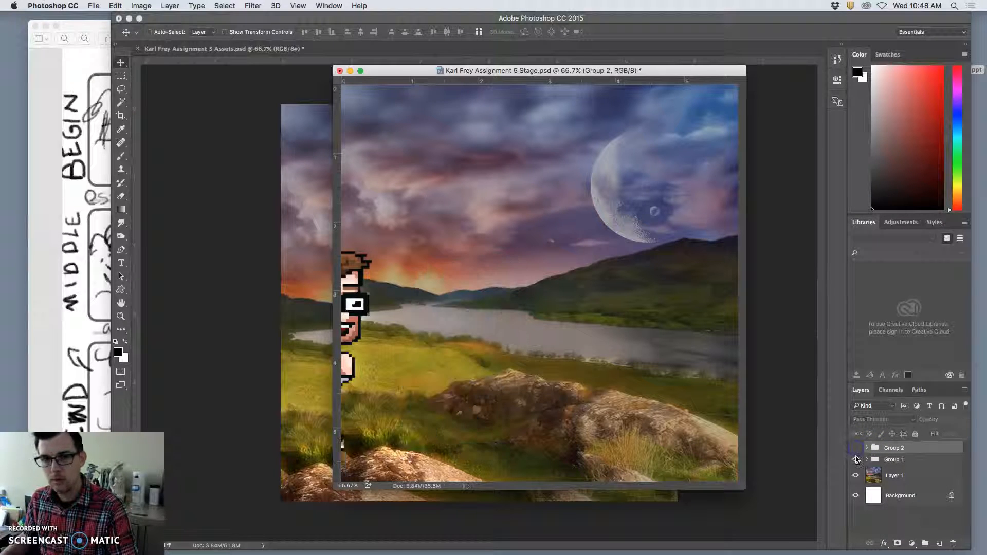
left_click_drag(856, 459, 856, 478)
left_click(855, 458)
left_click(855, 458)
left_click(855, 458)
left_click(855, 448)
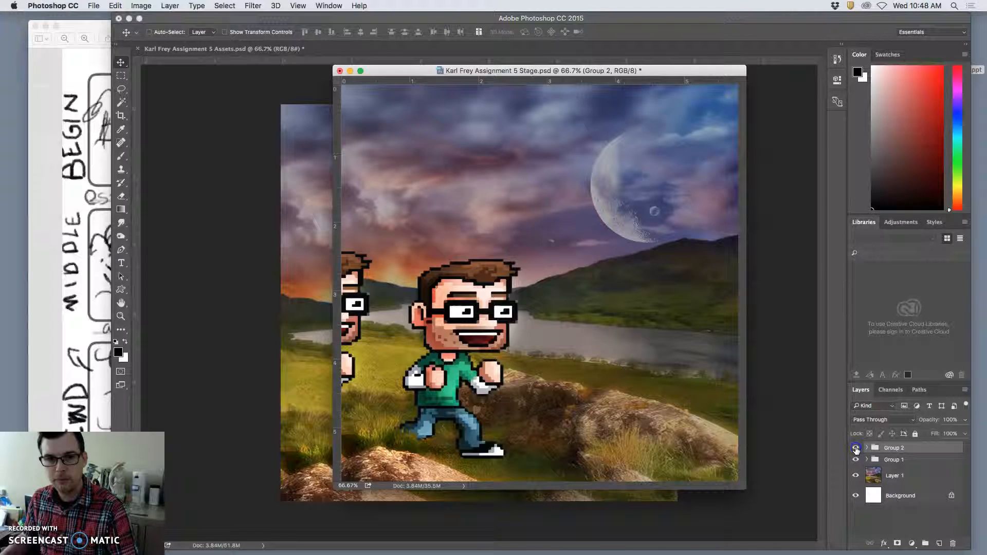
Step: Set Layer 3 in Group 2 to 51% opacity, hide Group 1 and shift the foreground to match the background rock
left_click(868, 449)
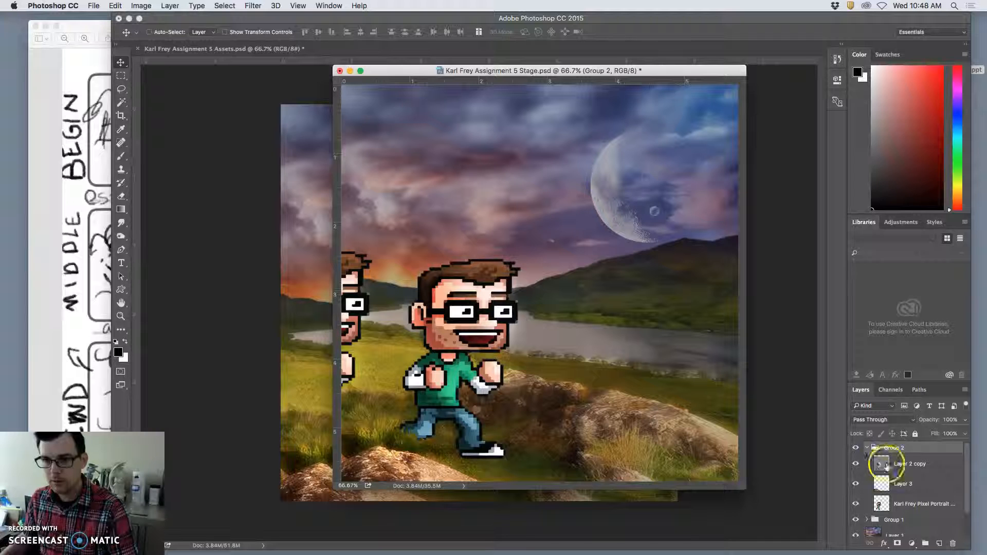
left_click(889, 486)
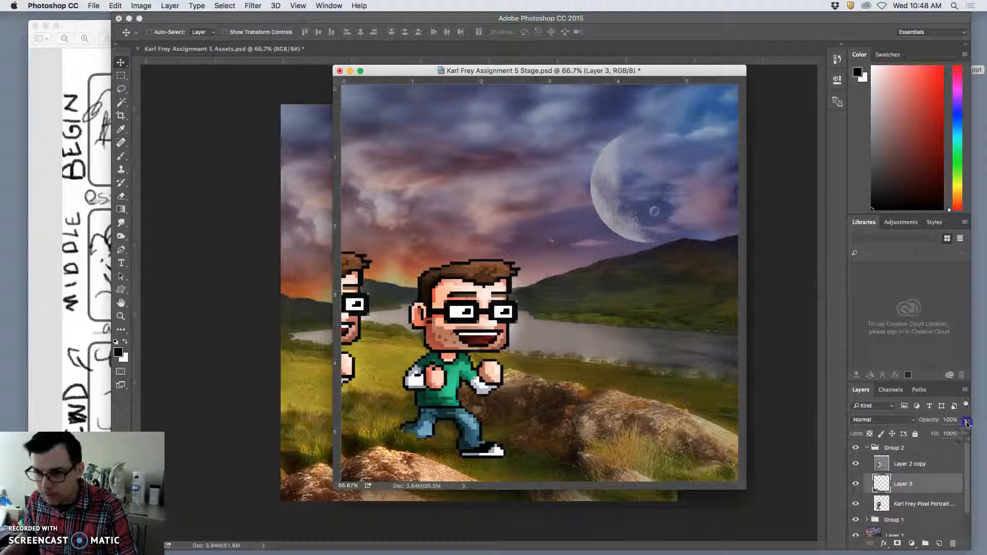
left_click_drag(963, 433, 939, 433)
left_click(855, 520)
left_click(495, 453)
left_click_drag(429, 465, 434, 467)
Step: Toggle the Snap setting and adjust the position of the semi-transparent foreground Layer 3 again
left_click(298, 5)
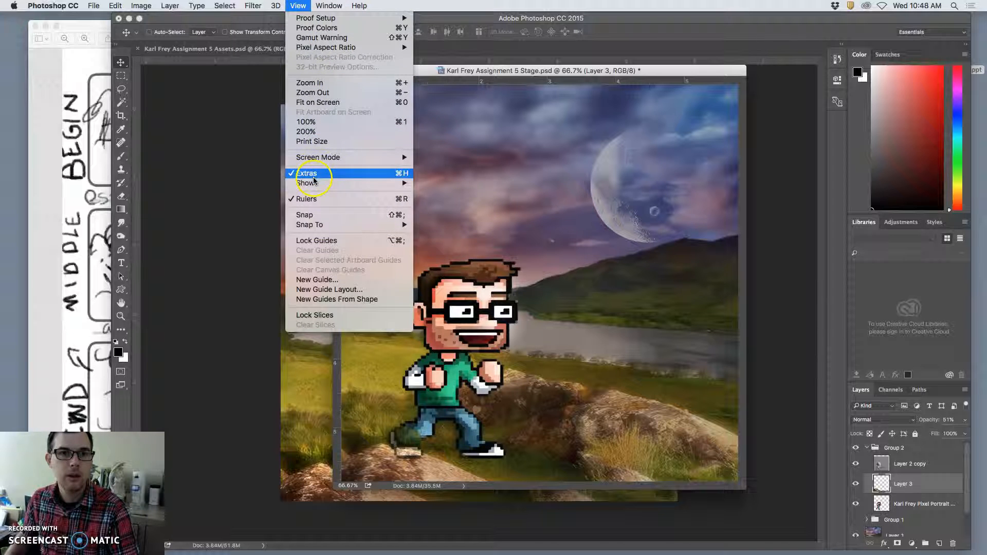
mouse_move(317, 225)
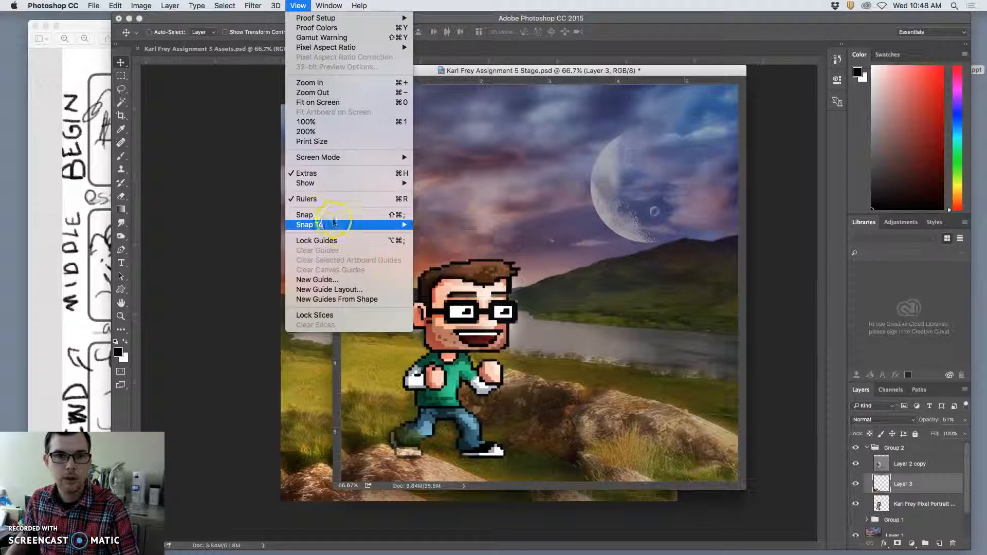
left_click(319, 215)
mouse_move(432, 456)
left_mouse_down()
mouse_move(418, 468)
mouse_move(430, 472)
left_mouse_up()
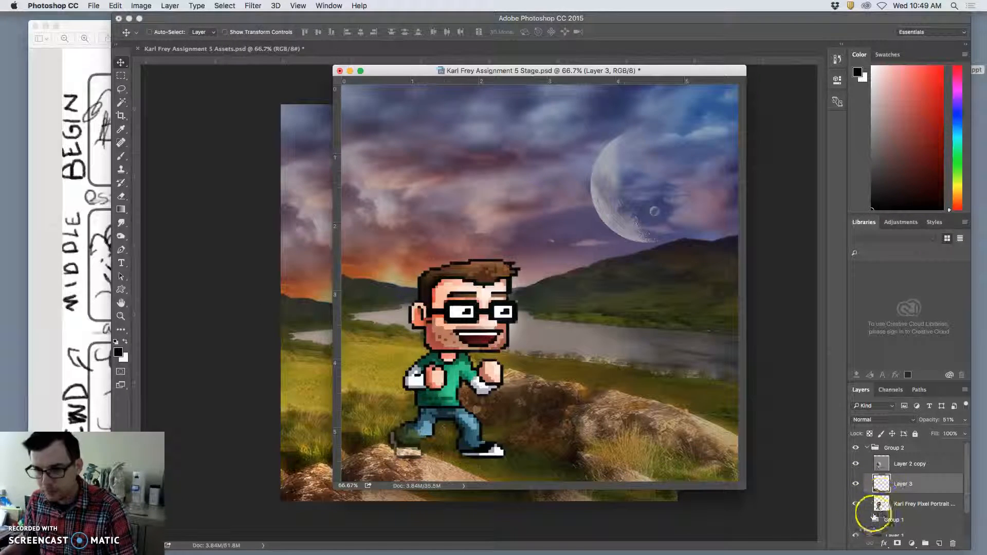
Step: Show Group 1 with its layers listed and hide the foreground Layer 3 of Group 2
left_click(856, 519)
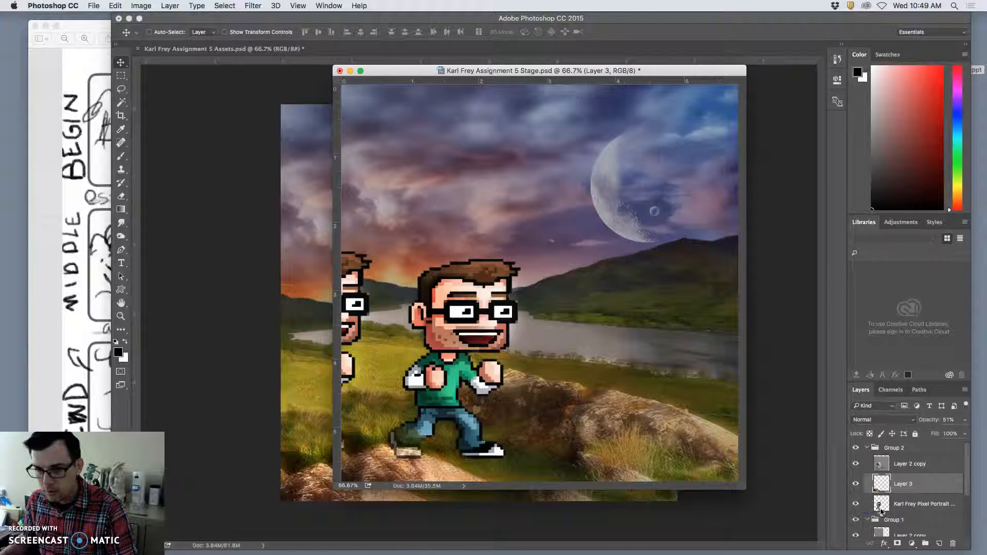
scroll(881, 510, "down", 1)
left_click(856, 476)
Step: Lower the opacity of Layer 2 in Group 1, nudge it slightly up and left, and restore it to 100%
scroll(877, 488, "down", 3)
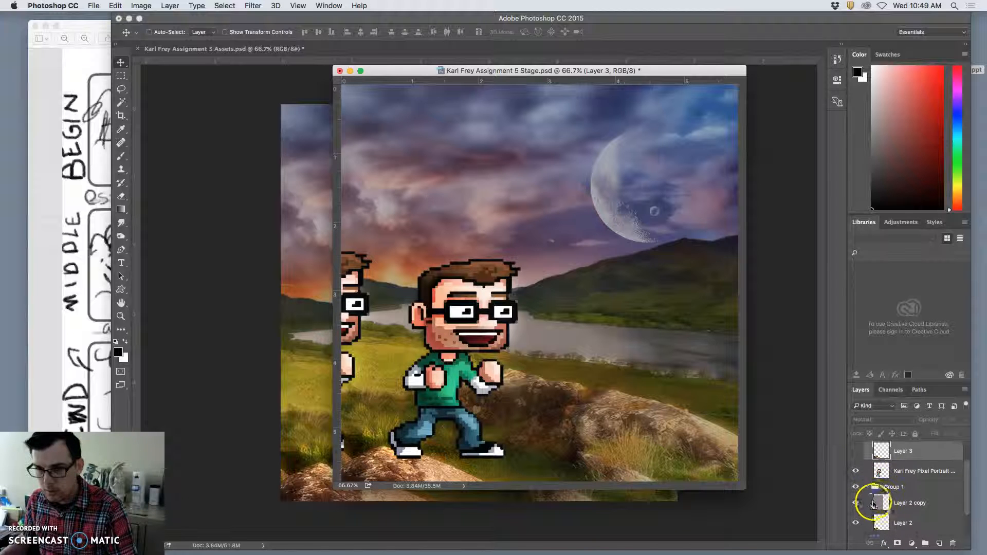
left_click(879, 523)
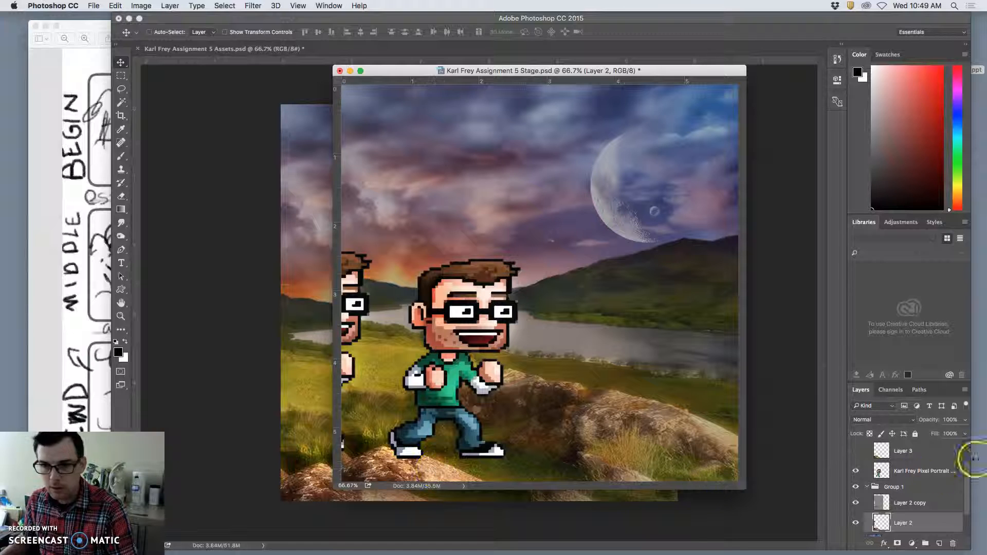
left_click(964, 420)
left_click_drag(966, 433, 947, 433)
mouse_move(434, 468)
left_mouse_down()
mouse_move(411, 466)
mouse_move(433, 465)
left_mouse_up()
left_click(964, 421)
left_click_drag(947, 433, 977, 435)
Step: Show Layer 3 in Group 2 again and set its opacity to 100%
scroll(933, 466, "up", 3)
left_click(855, 484)
left_click(899, 485)
left_click(964, 420)
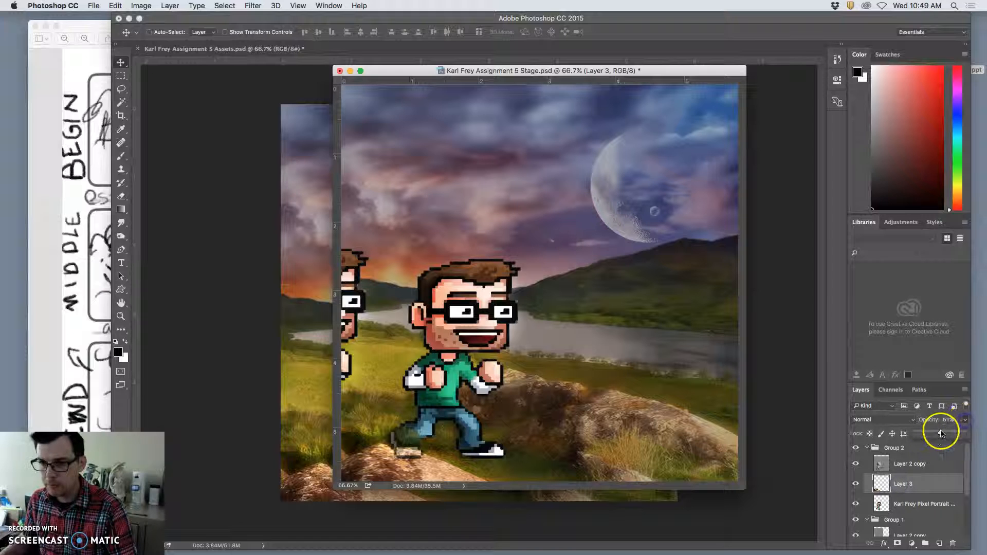
left_click_drag(941, 434, 979, 435)
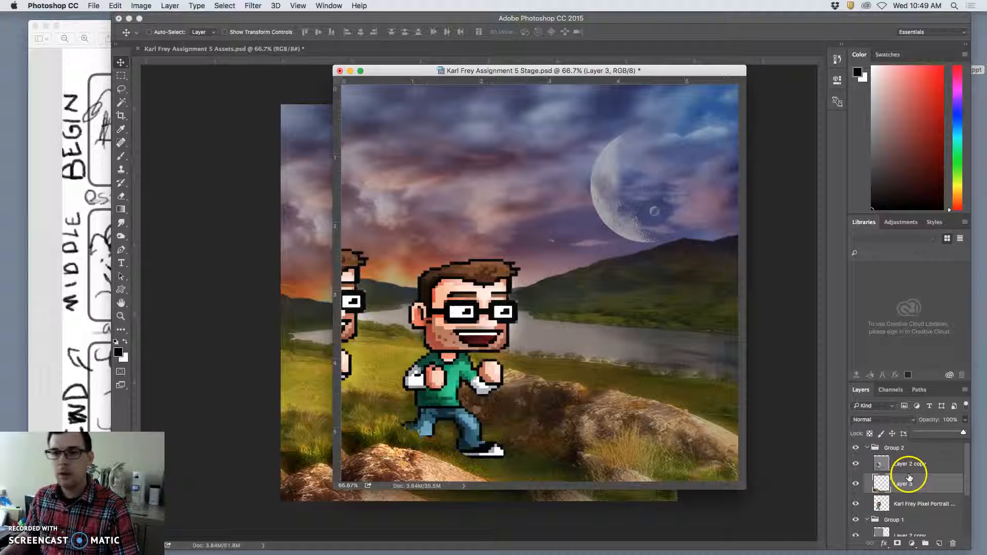
Step: Collapse Group 2 and Group 1, preview the poses by toggling the groups' visibility, and leave both groups hidden
left_click(867, 447)
left_click(867, 460)
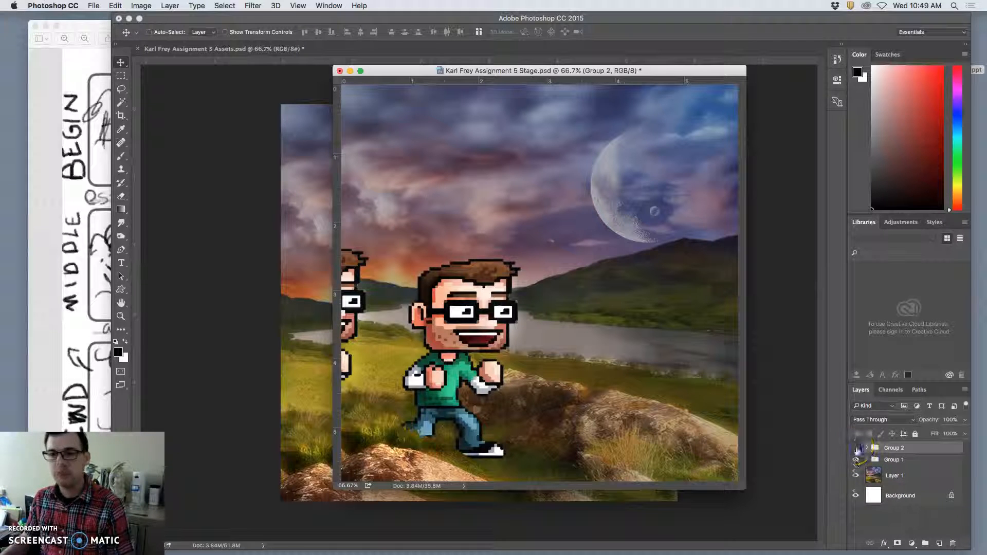
left_click_drag(855, 448, 855, 463)
left_click(855, 459)
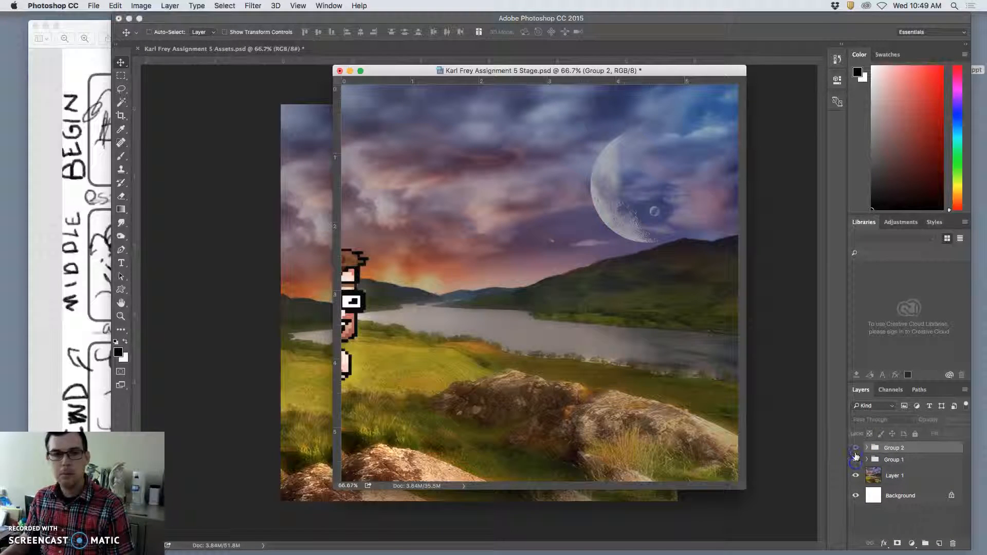
left_click(855, 447)
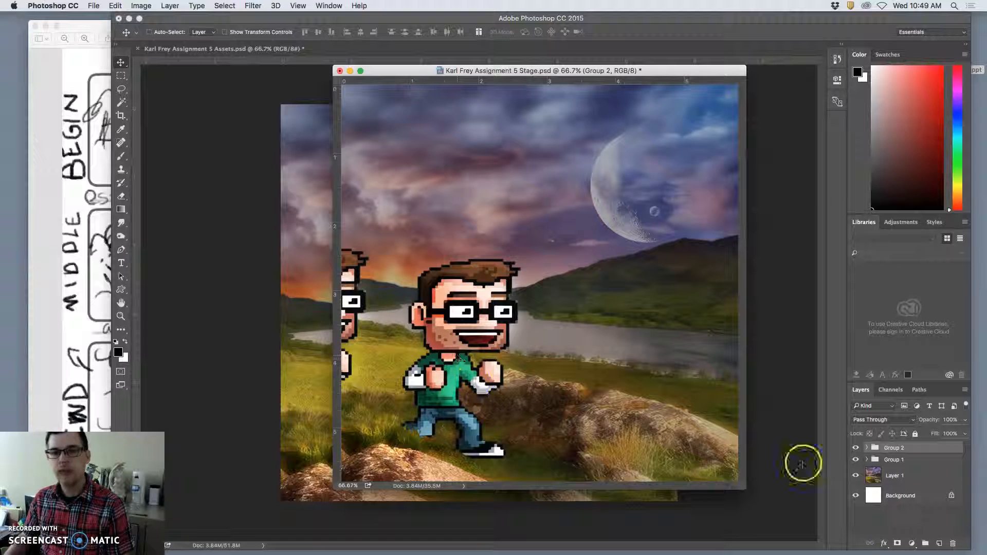
left_click_drag(855, 447, 856, 461)
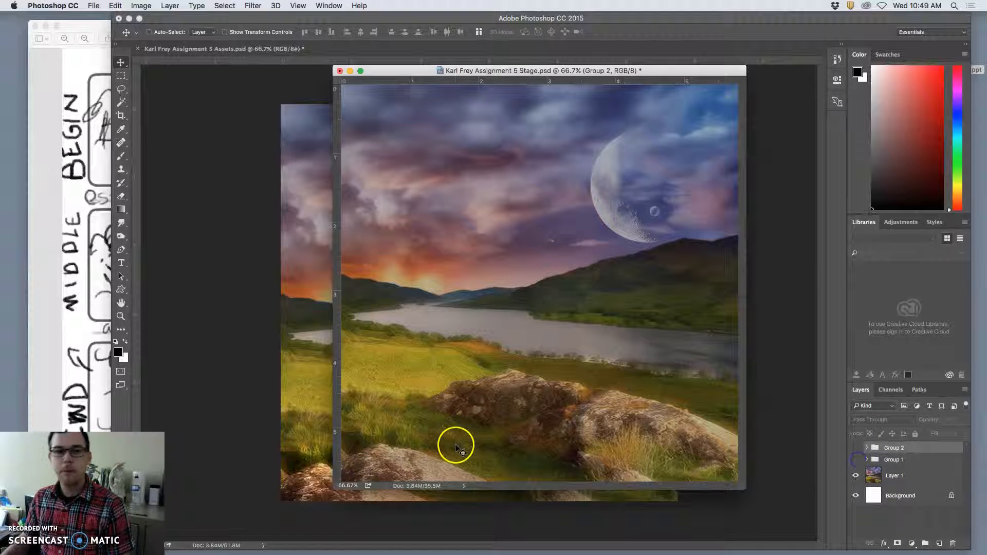
Step: Review the storyboard sketch in Preview, switch back to Photoshop, and reposition and save the Stage document
left_click(65, 221)
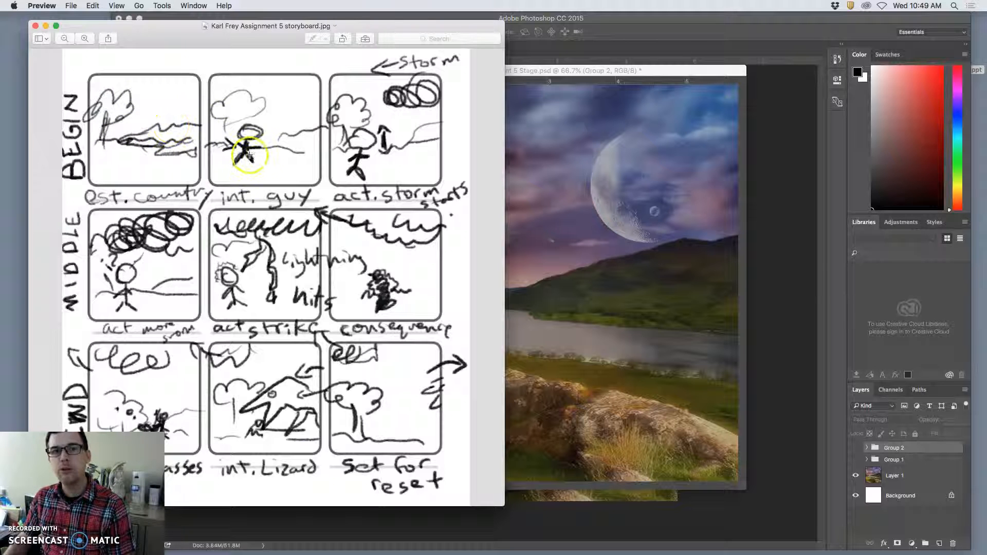
left_click(636, 348)
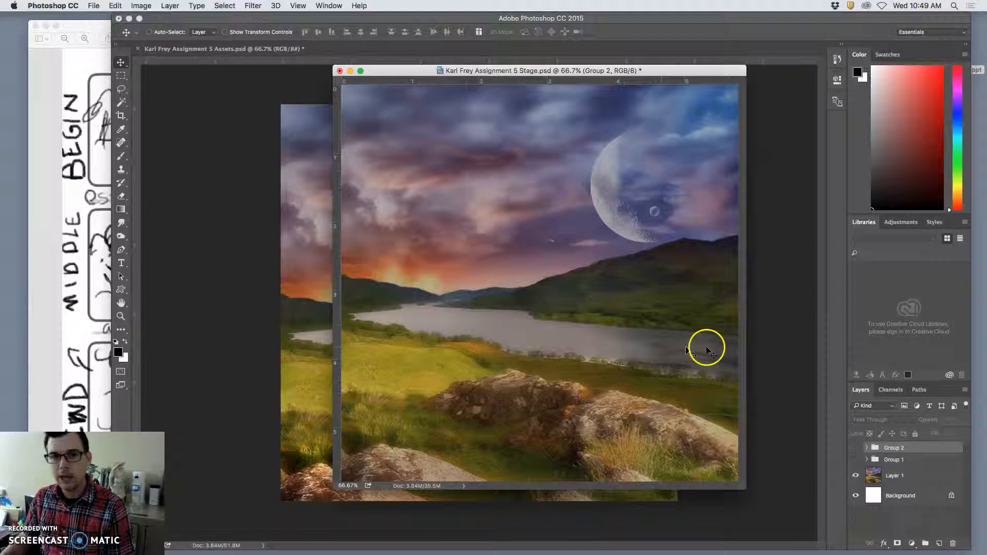
left_click_drag(525, 67, 404, 76)
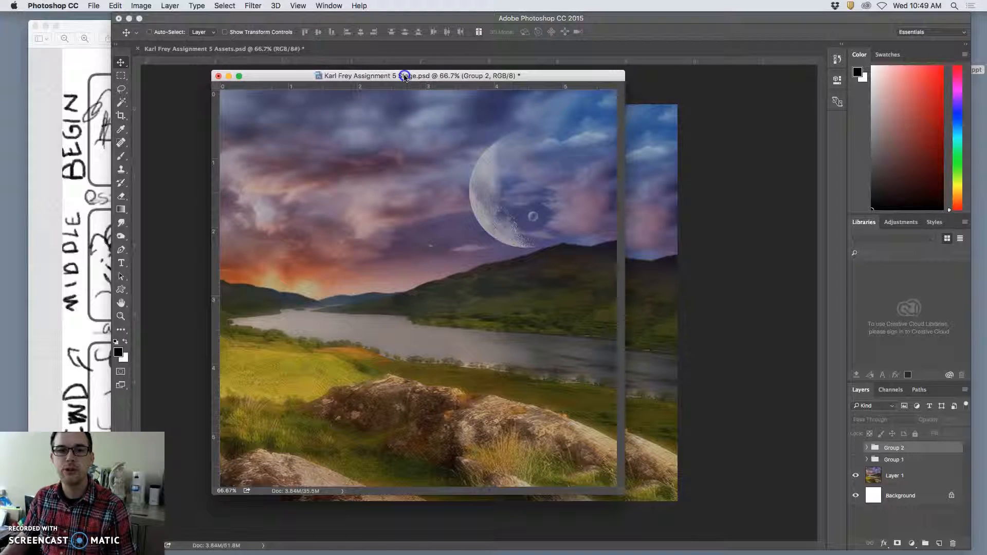
key("super+s")
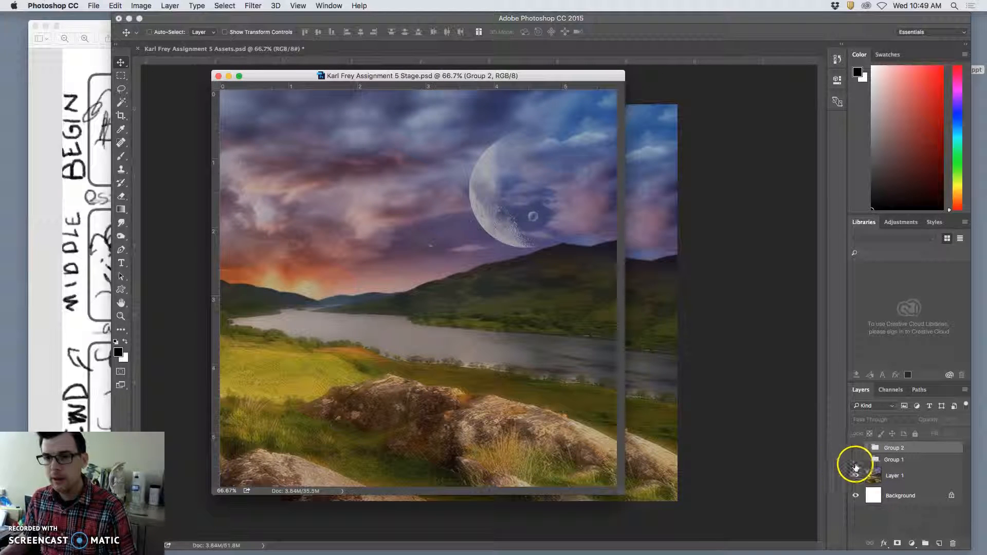
Step: Show Group 1 and Group 2 again and open the Timeline, shrinking the Stage window to clear it
left_click(856, 459)
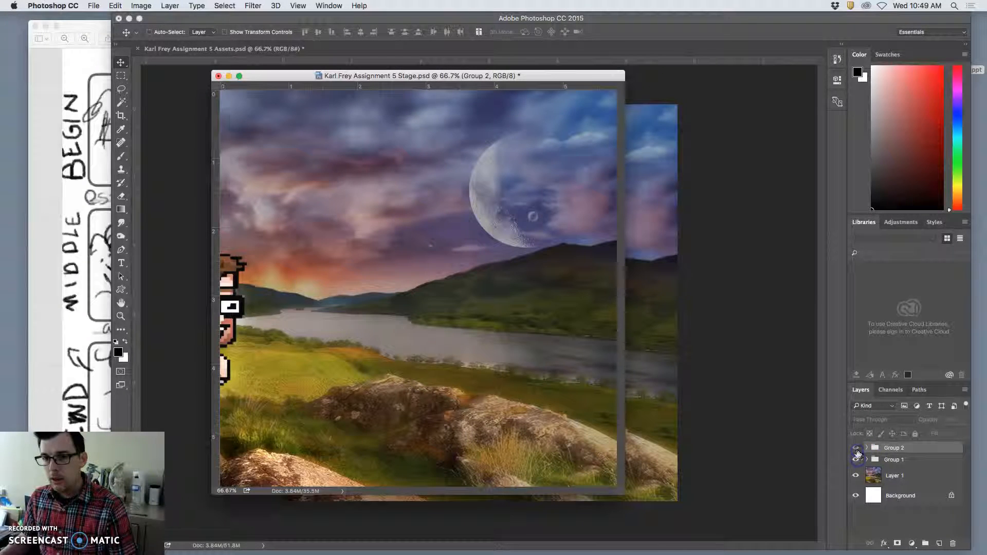
left_click(856, 449)
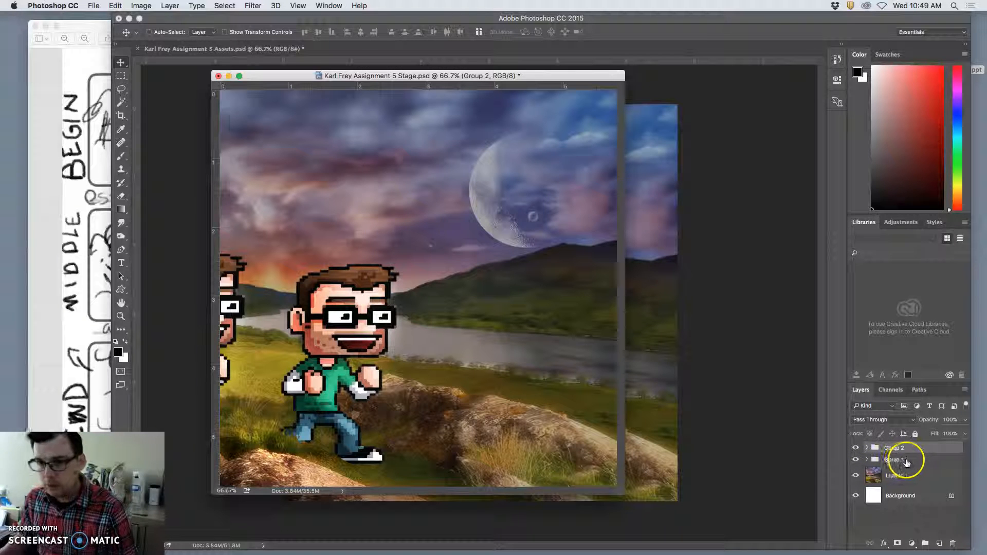
left_click(319, 6)
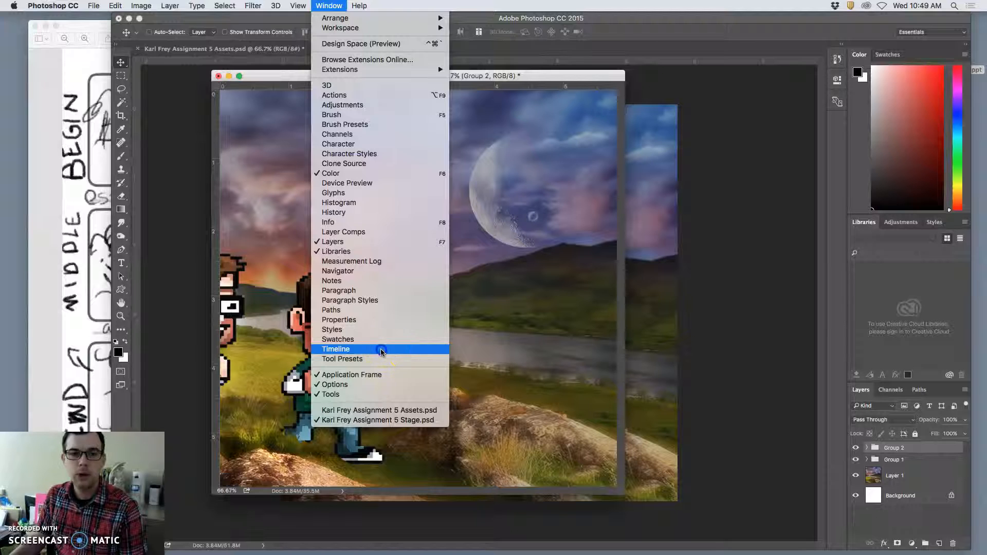
left_click(382, 349)
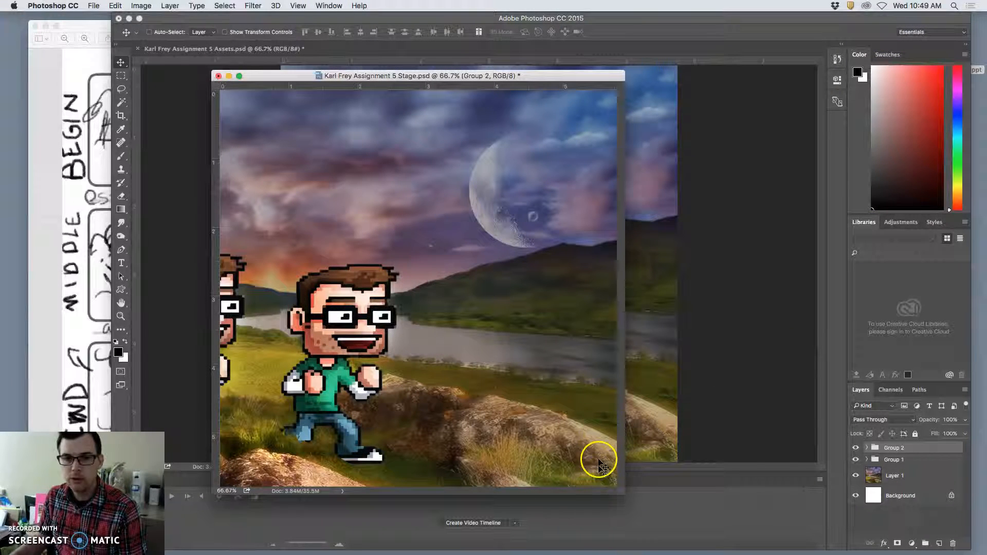
left_click_drag(622, 494, 591, 443)
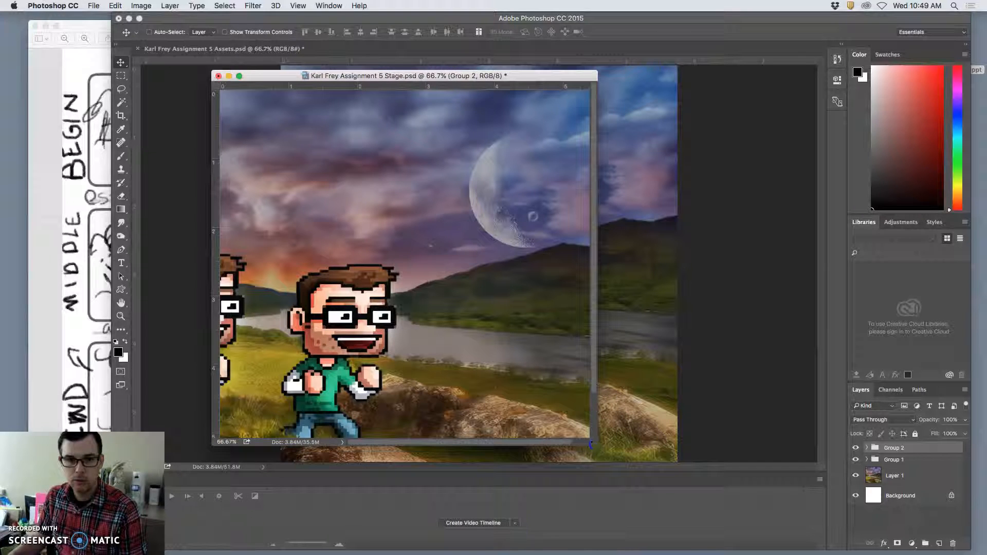
Step: Create a frame animation for the Stage document and narrow the application window so the first frame is uncovered
left_click(514, 522)
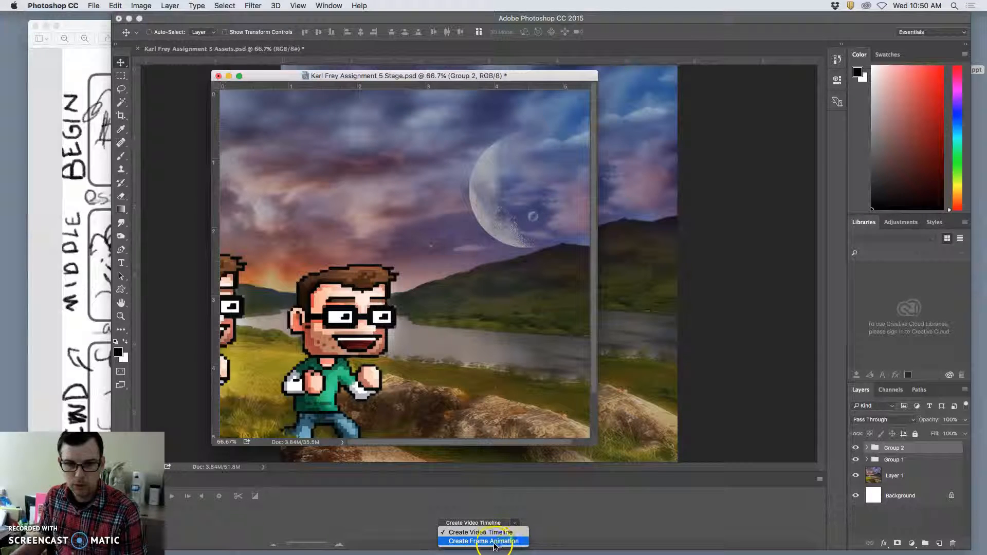
left_click(496, 541)
left_click(489, 523)
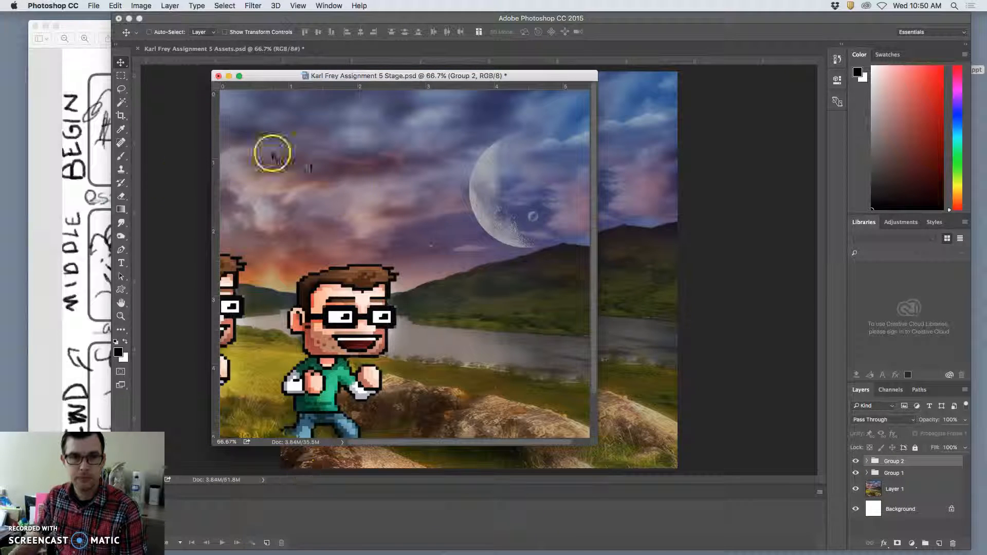
left_click_drag(114, 197, 166, 197)
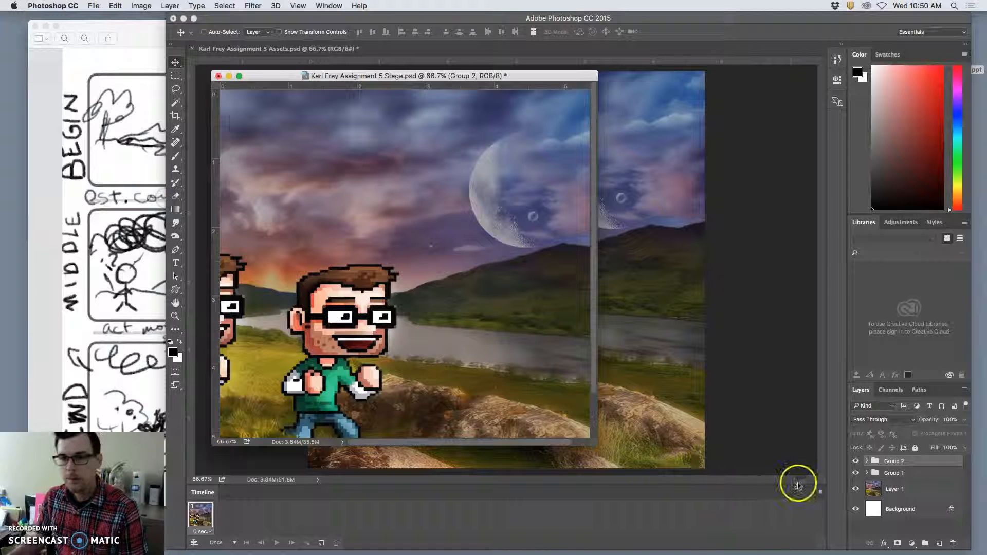
Step: Check the layers inside Group 2, collapse it again, and make animation frames from the Stage document's layers
left_click(876, 463)
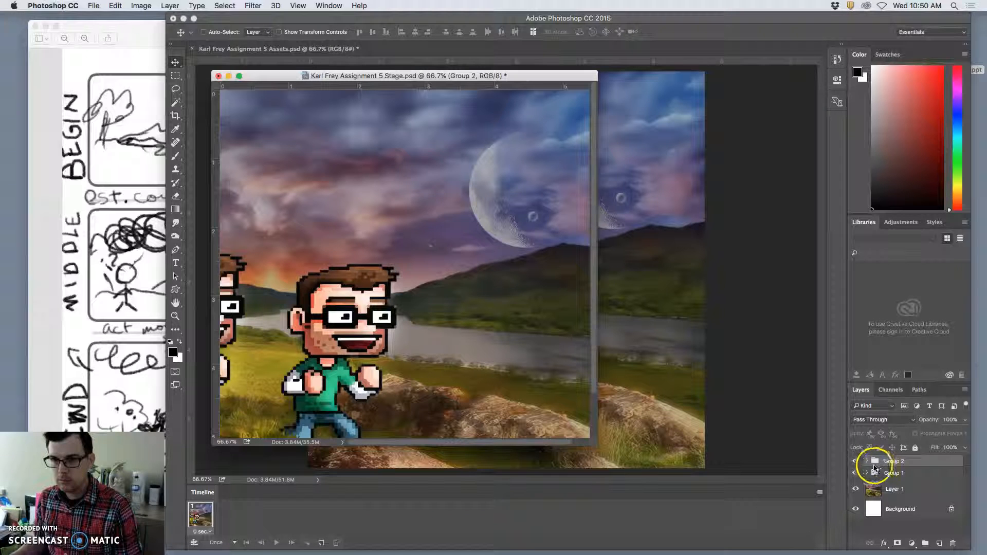
left_click(867, 462)
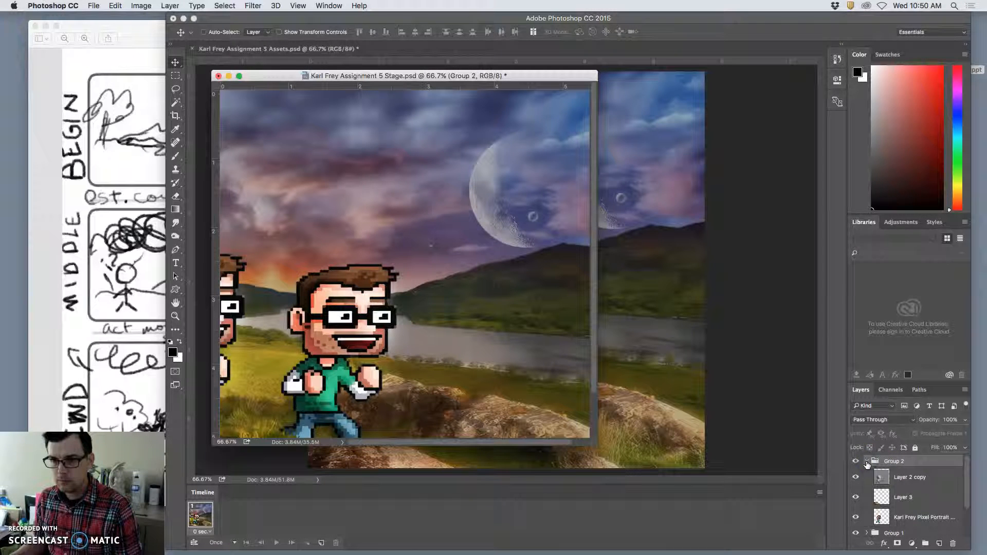
left_click(866, 462)
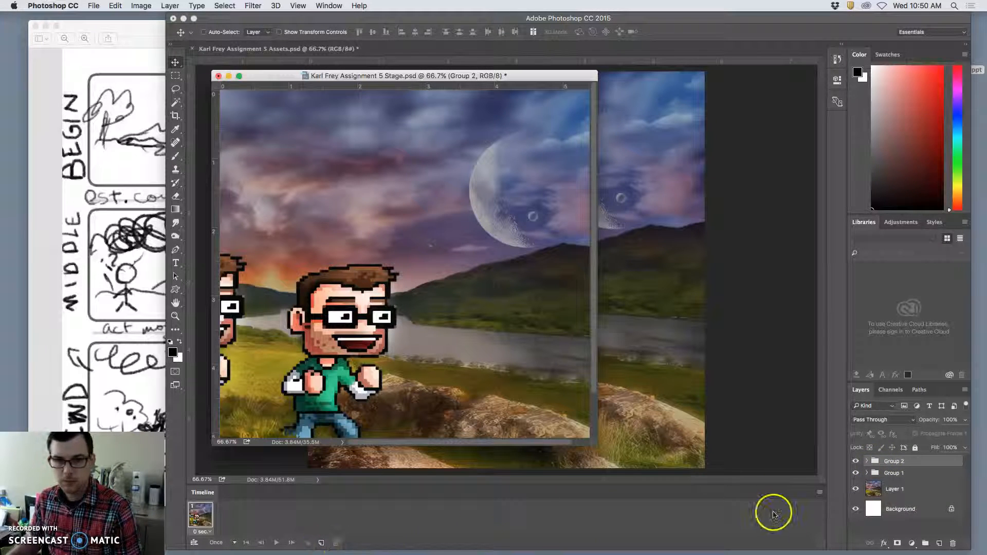
left_click(819, 492)
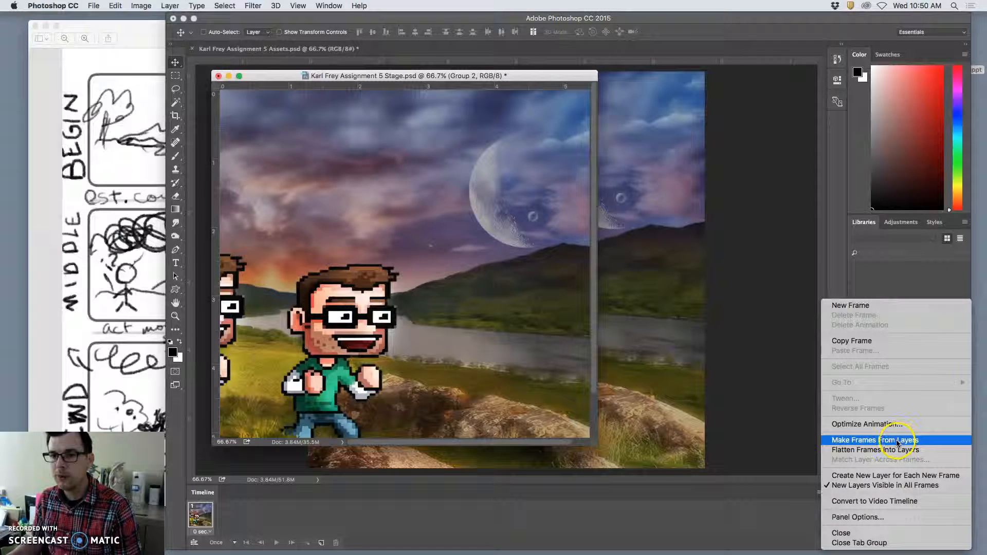
left_click(898, 441)
Step: Look through animation frames 2 to 7 one by one to examine which layer each contains
left_click(226, 519)
left_click(257, 518)
left_click(286, 518)
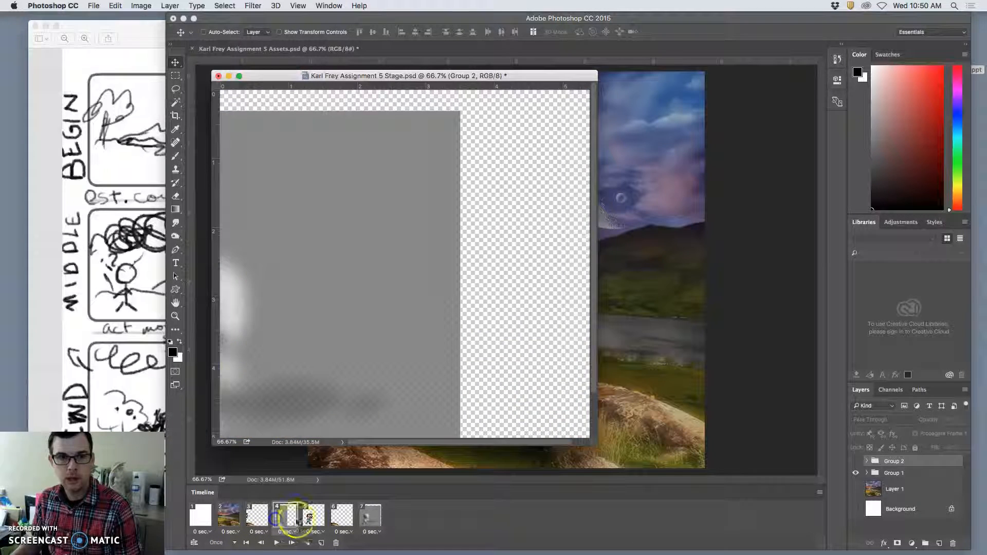
left_click(310, 519)
left_click(342, 518)
left_click(370, 518)
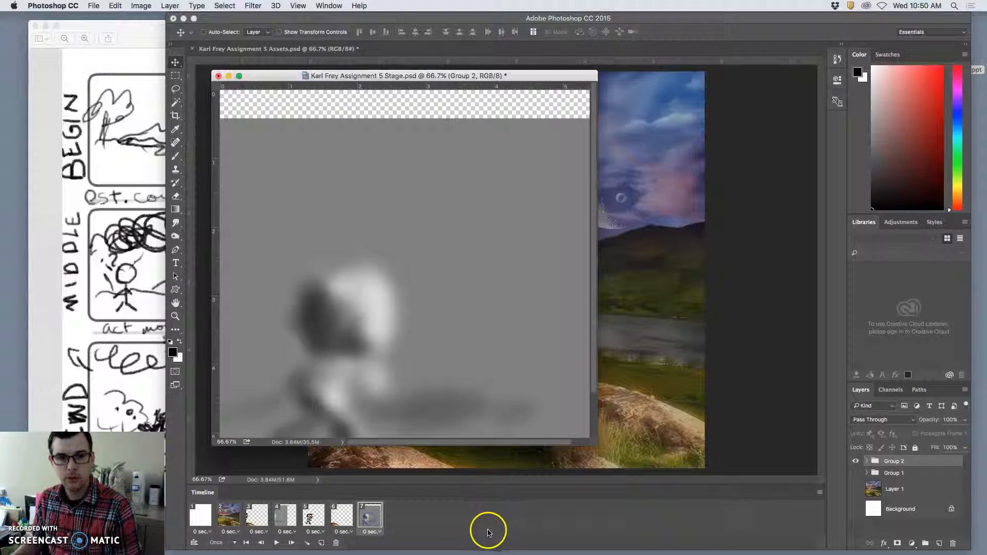
Step: Check frame 2 and turn on the landscape Layer 1 in frame 1
left_click(229, 516)
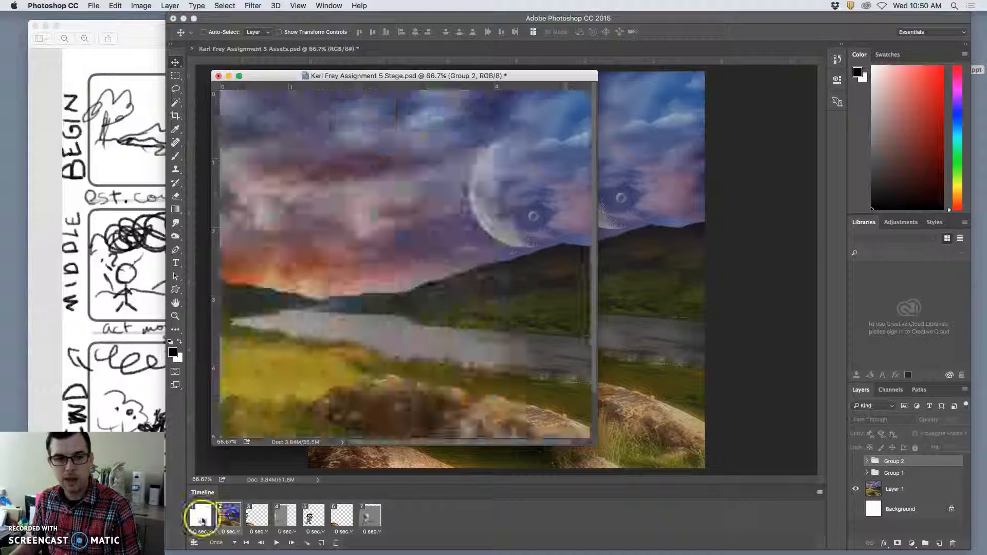
left_click(203, 518)
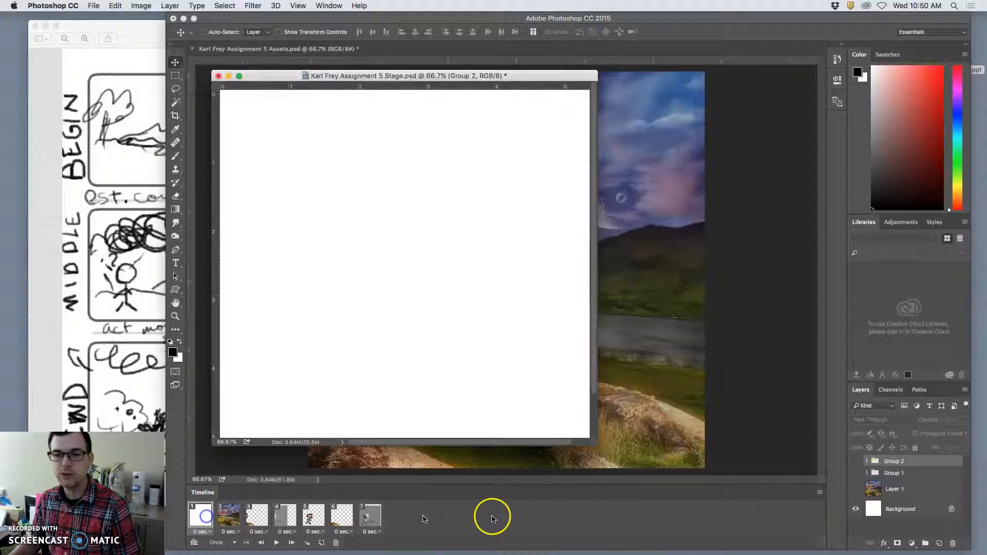
left_click(855, 489)
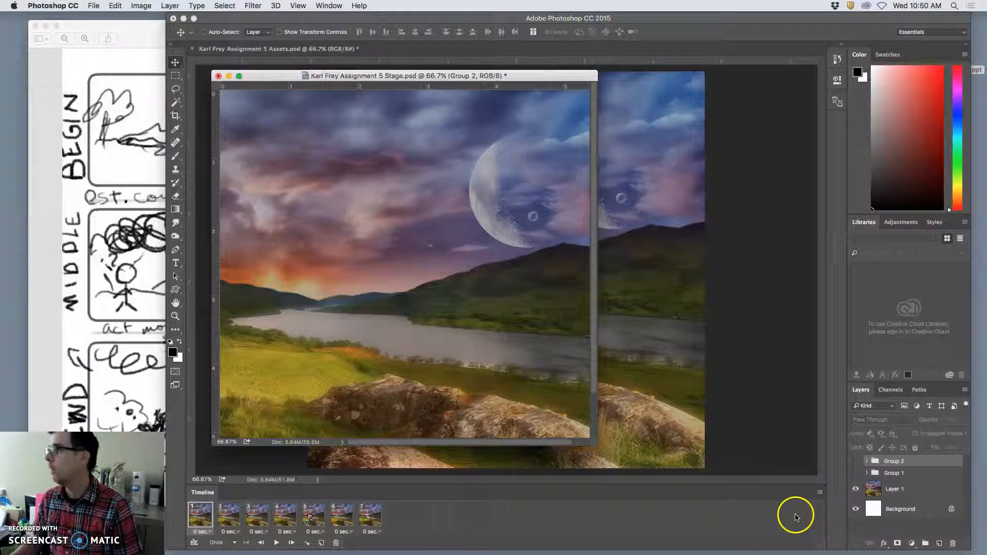
Step: In frame 2, expand Group 1 and make its Layer 2 copy and Layer 2 visible
left_click(229, 515)
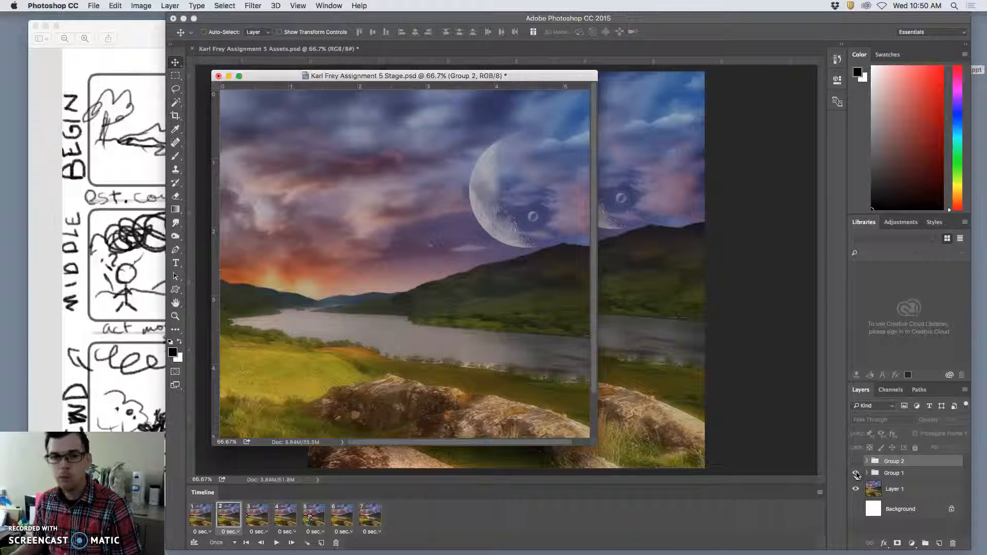
left_click(881, 474)
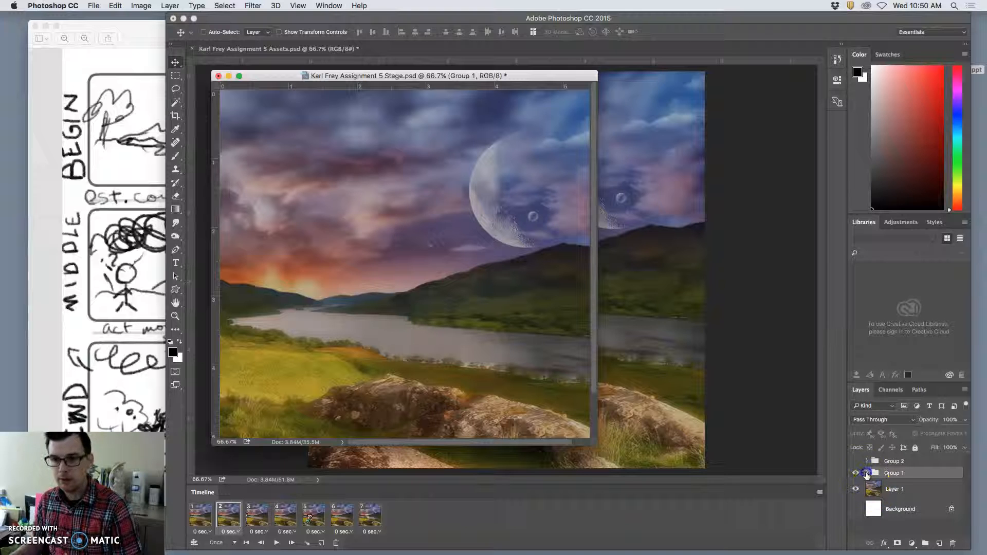
left_click(867, 473)
left_click(854, 488)
left_click(854, 509)
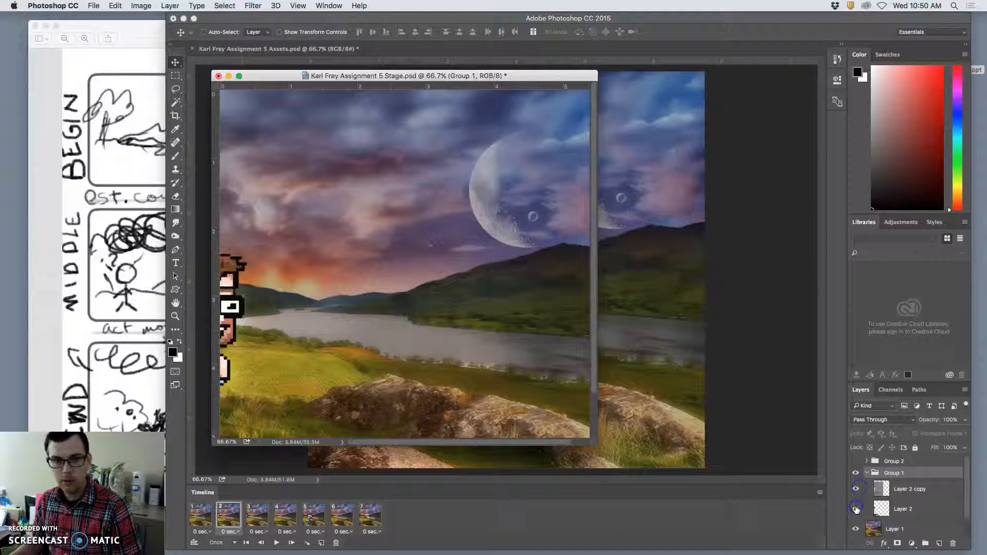
Step: Fit the whole Stage image in its window and compare frame 2 with Layer 2 off and on
key("super+minus")
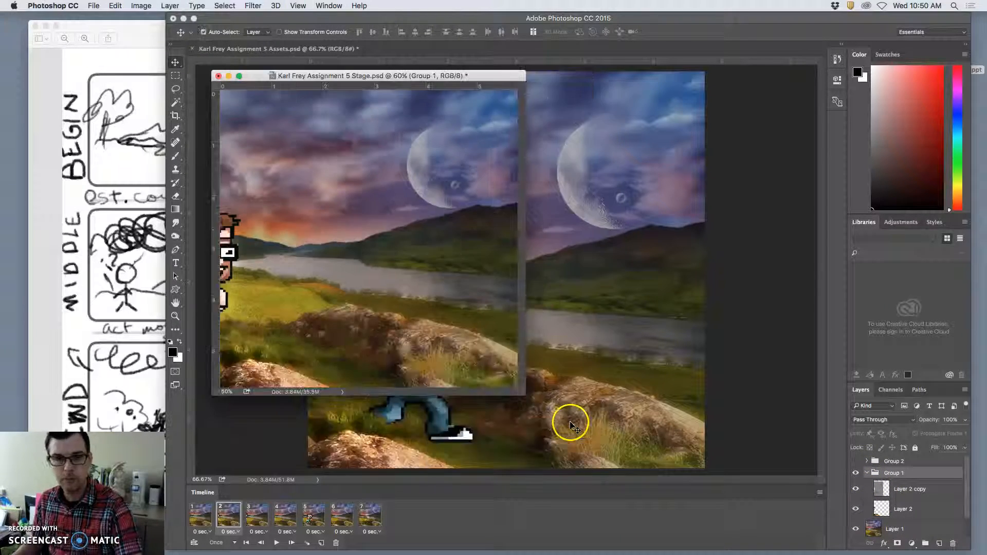
left_click_drag(523, 391, 576, 434)
left_click(854, 510)
left_click(855, 510)
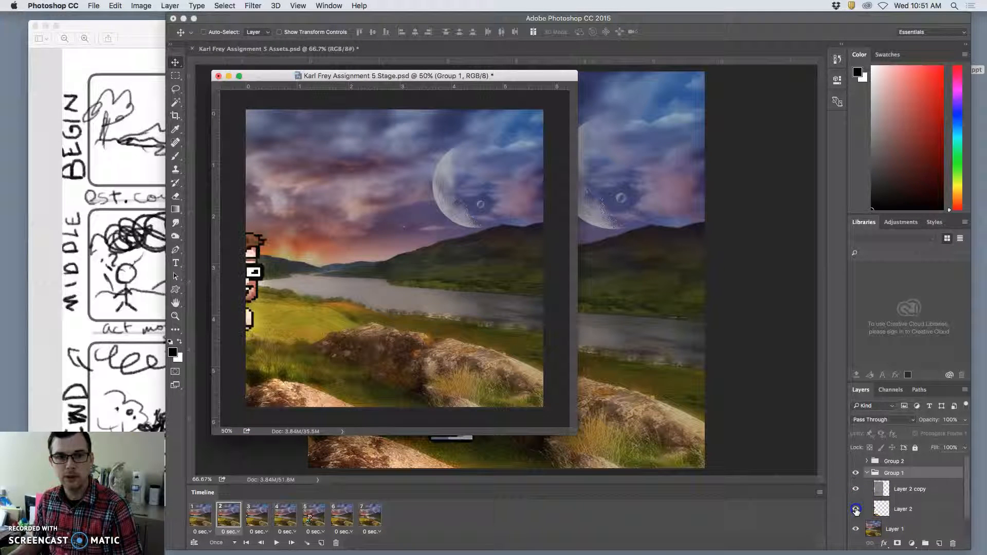
Step: Toggle the Layer 2 copy shading repeatedly in frame 2 to examine its effect on the scene
left_click(855, 489)
left_click(855, 489)
left_click(855, 489)
left_click(854, 489)
left_click(854, 490)
left_click(854, 489)
left_click(855, 489)
left_click(855, 486)
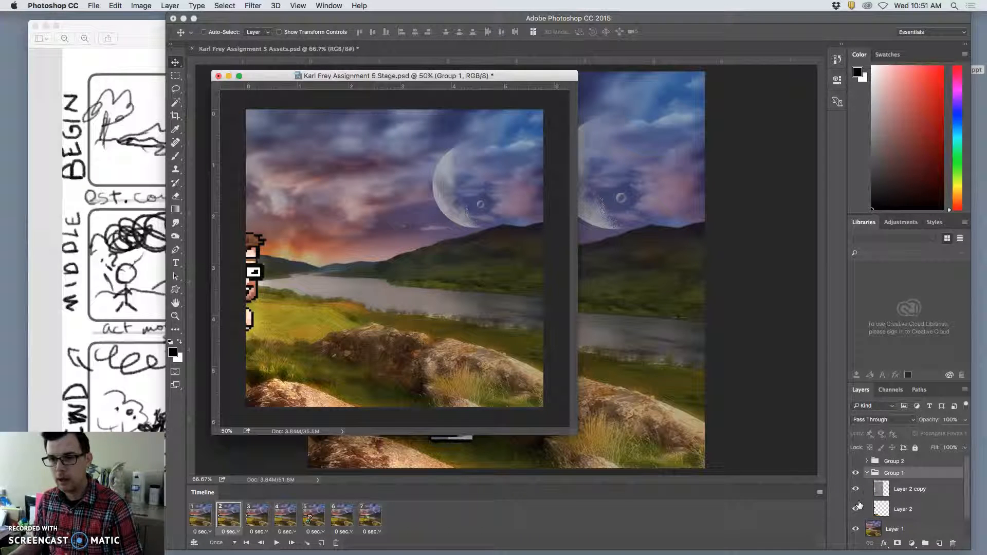
Step: Switch Layer 2 of Group 1 off and on again in frame 2 to examine what it contributes
scroll(859, 505, "down", 1)
scroll(858, 505, "down", 1)
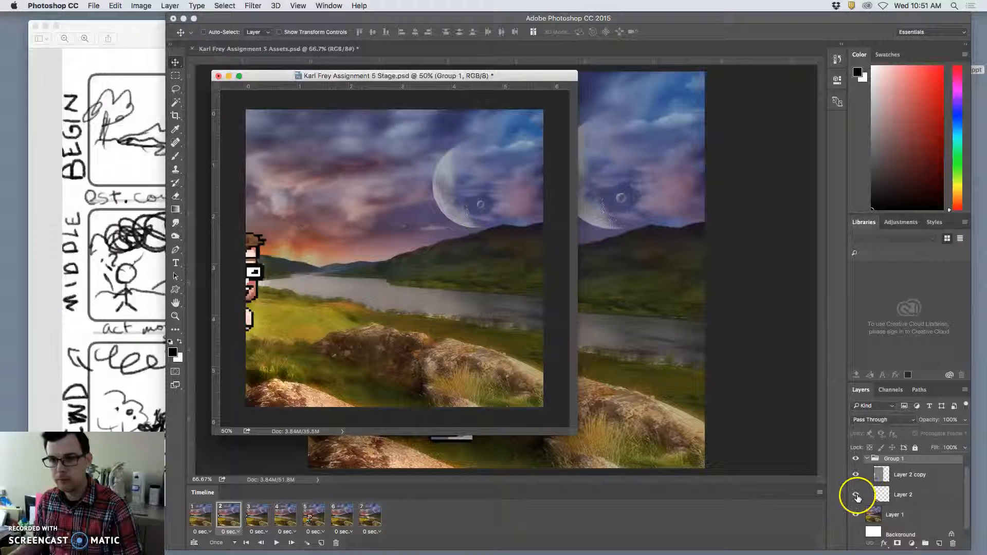
left_click(856, 495)
left_click(855, 495)
scroll(868, 489, "up", 2)
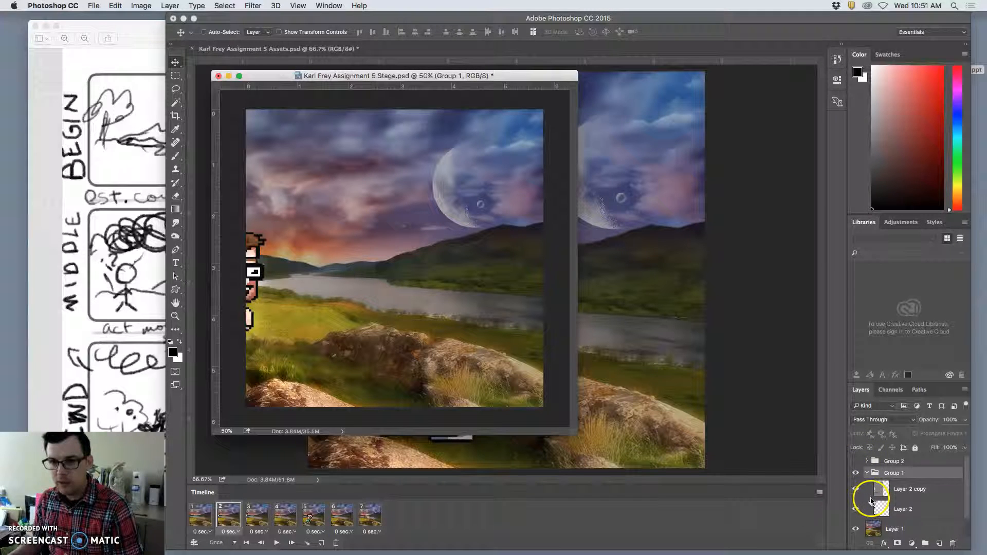
Step: Compare animation frames 1 and 2 and return to frame 1 with its lower layers listed
scroll(869, 500, "down", 3)
left_click(204, 515)
left_click(228, 515)
left_click(282, 374)
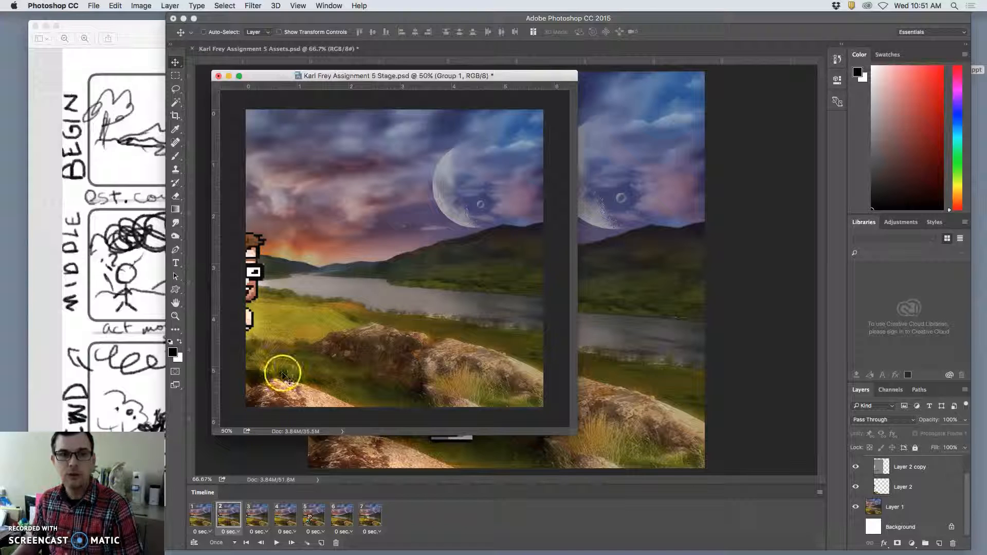
left_click(199, 514)
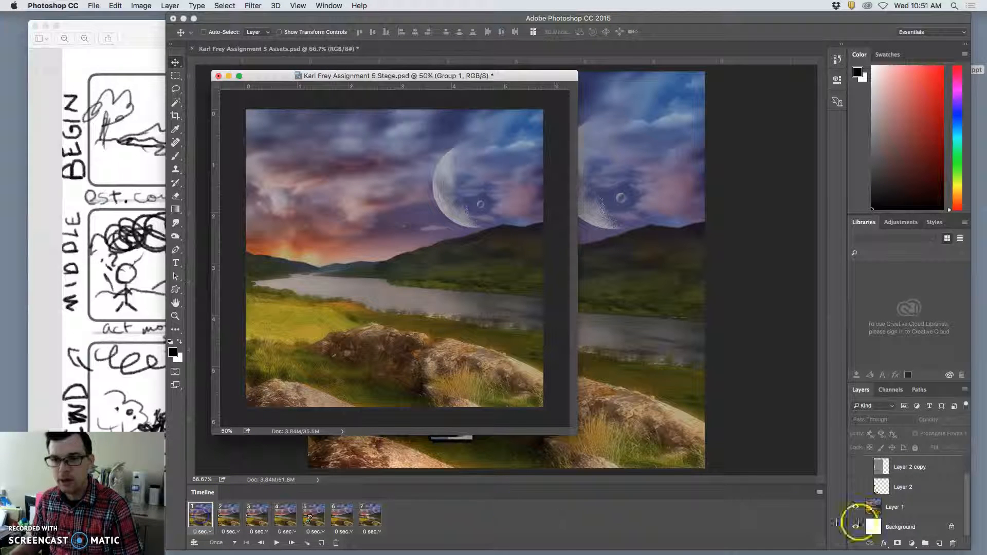
Step: Check Layer 2 in frame 1 and leave it hidden, and show foreground Layer 3 of Group 2
left_click(855, 488)
scroll(897, 485, "up", 2)
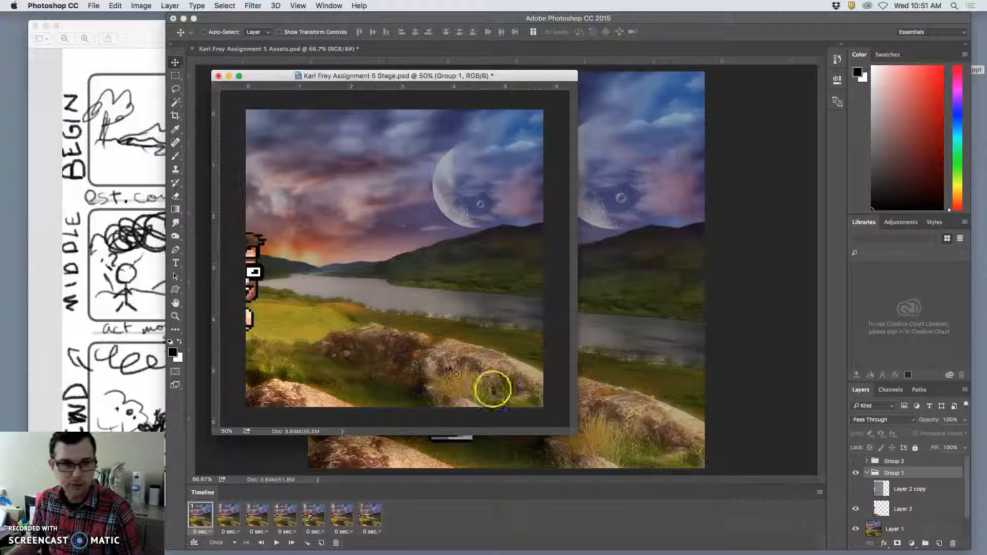
left_click(855, 509)
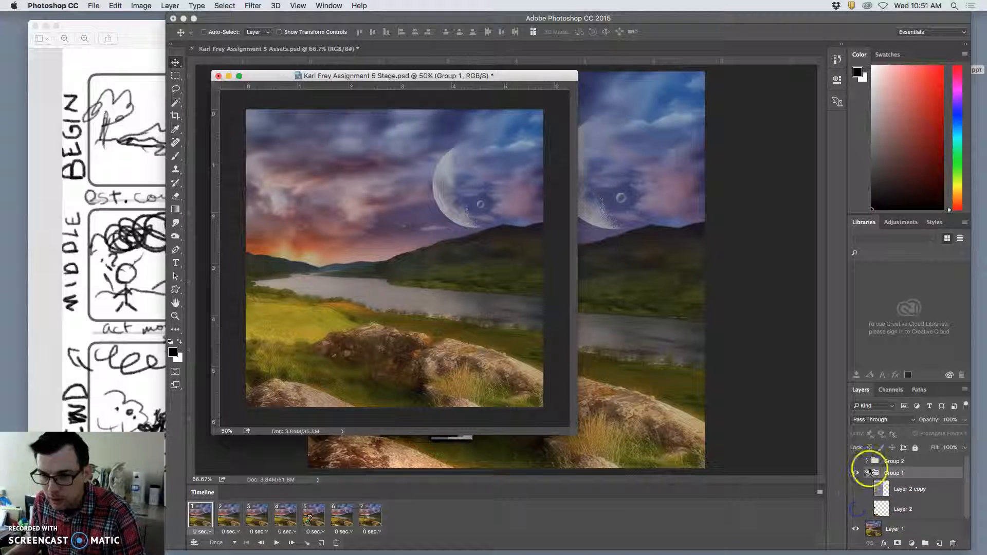
left_click(867, 461)
left_click(856, 498)
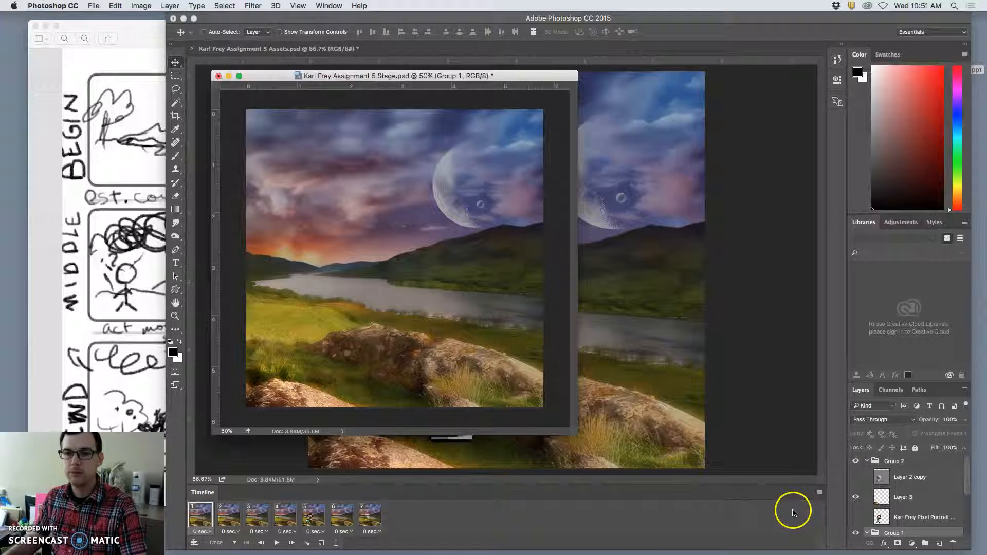
Step: Compare frames 1 and 2, and show Layer 2 of Group 1 in frame 3 with the pixel portrait layer kept hidden
left_click(229, 518)
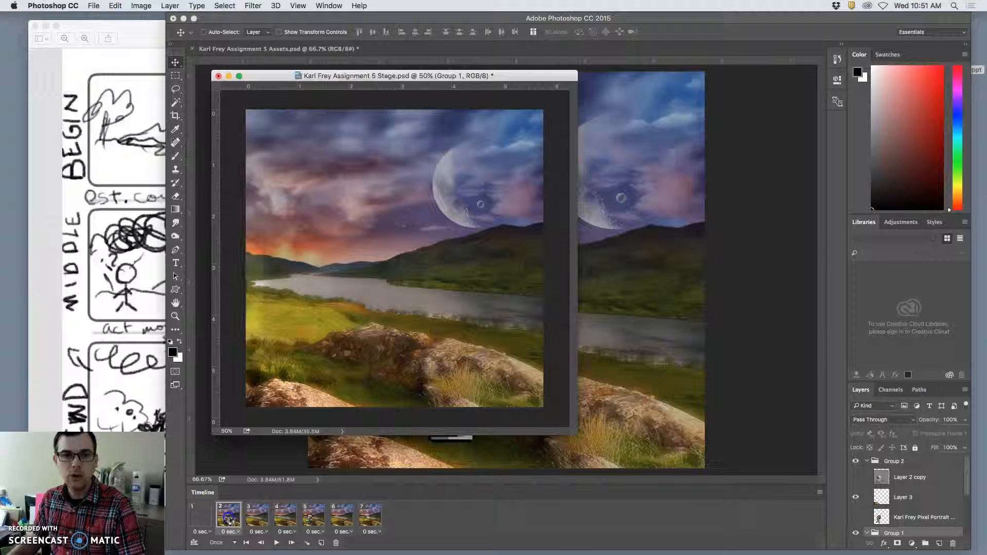
left_click(202, 520)
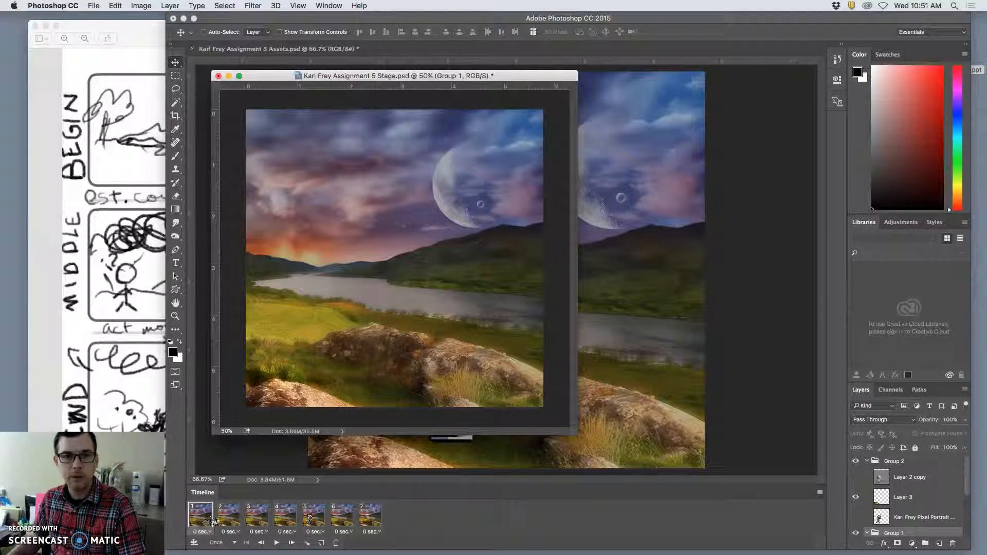
left_click(229, 519)
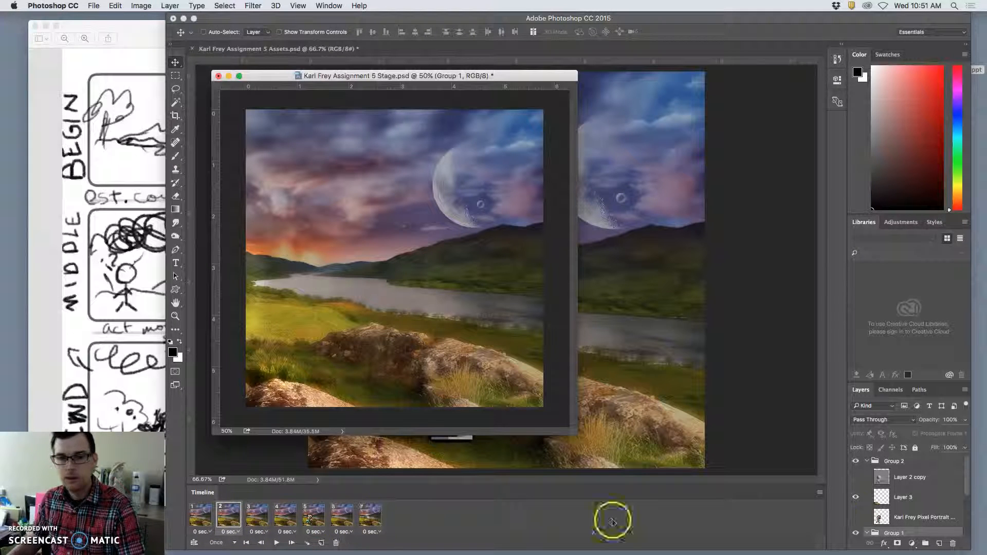
left_click(257, 516)
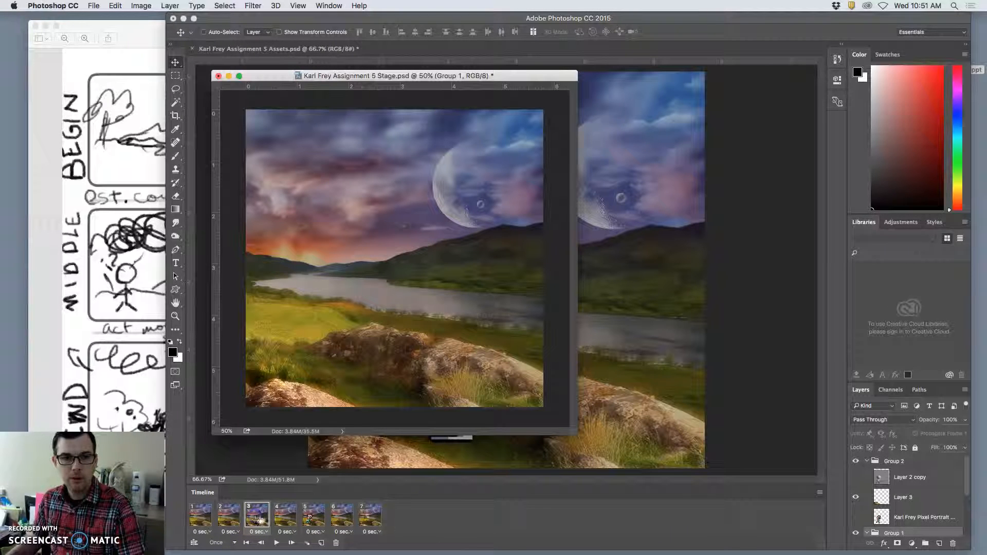
left_click(856, 518)
left_click(855, 518)
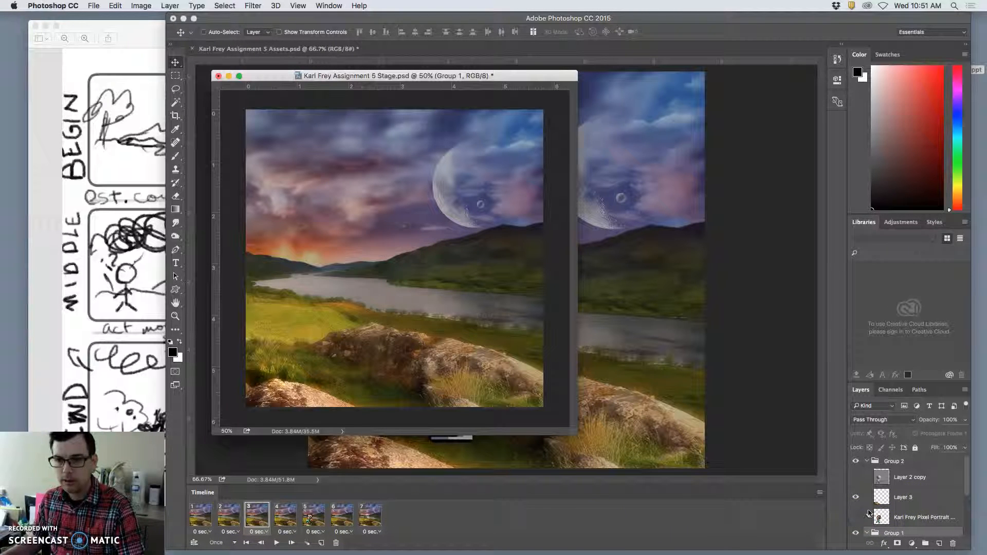
scroll(868, 513, "down", 3)
left_click(855, 514)
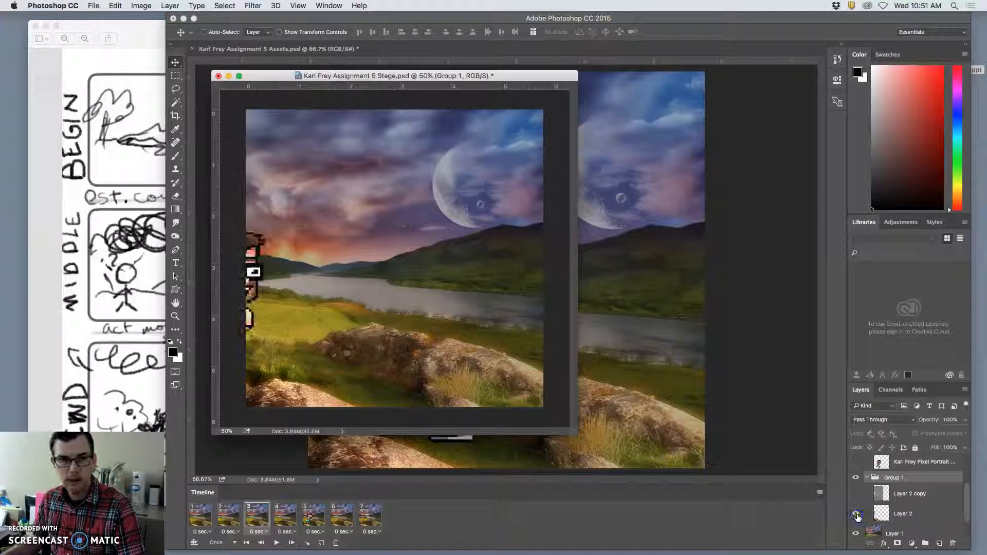
scroll(898, 504, "up", 3)
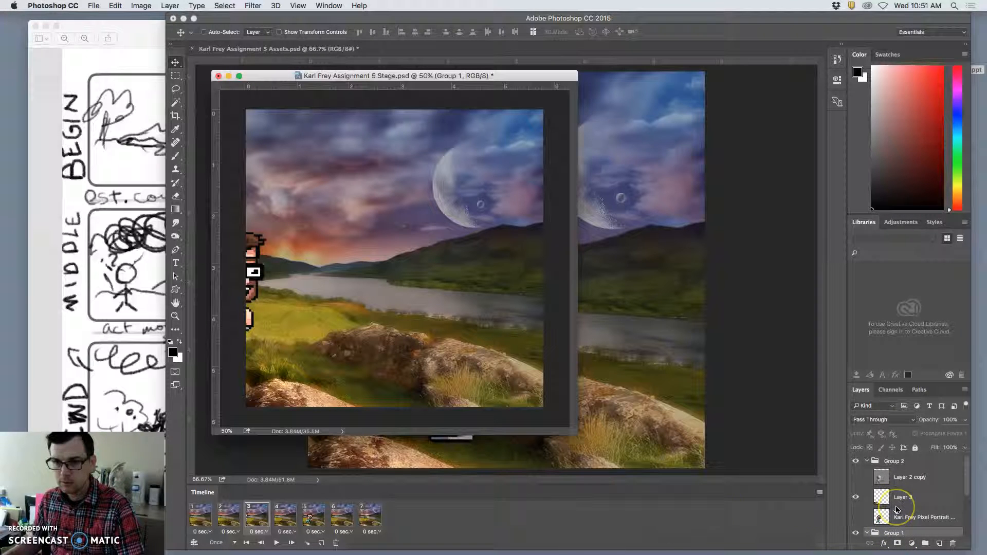
scroll(896, 510, "down", 1)
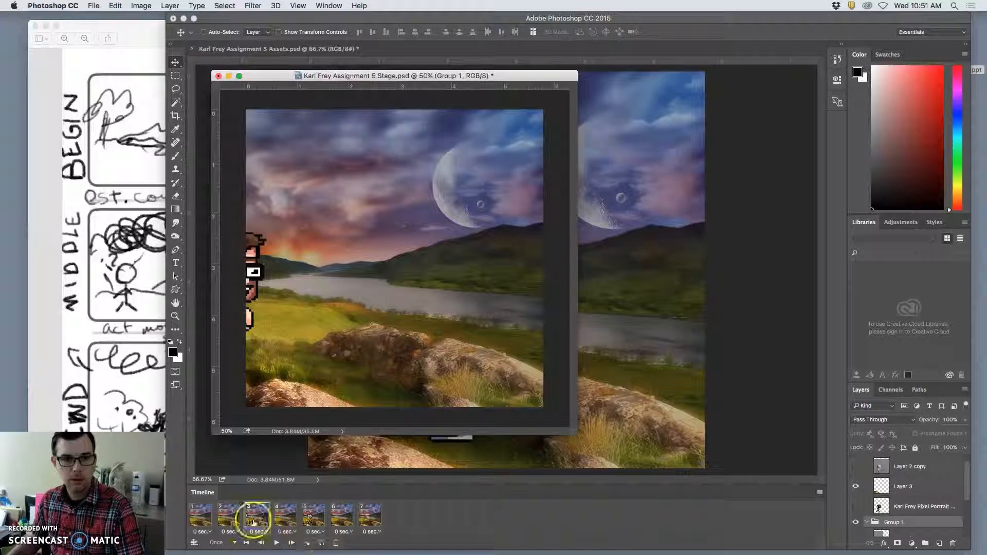
Step: In frame 4, show Layer 2 copy and the pixel portrait layer of Group 2, and hide Group 1
left_click(229, 515)
left_click(204, 520)
left_click(231, 521)
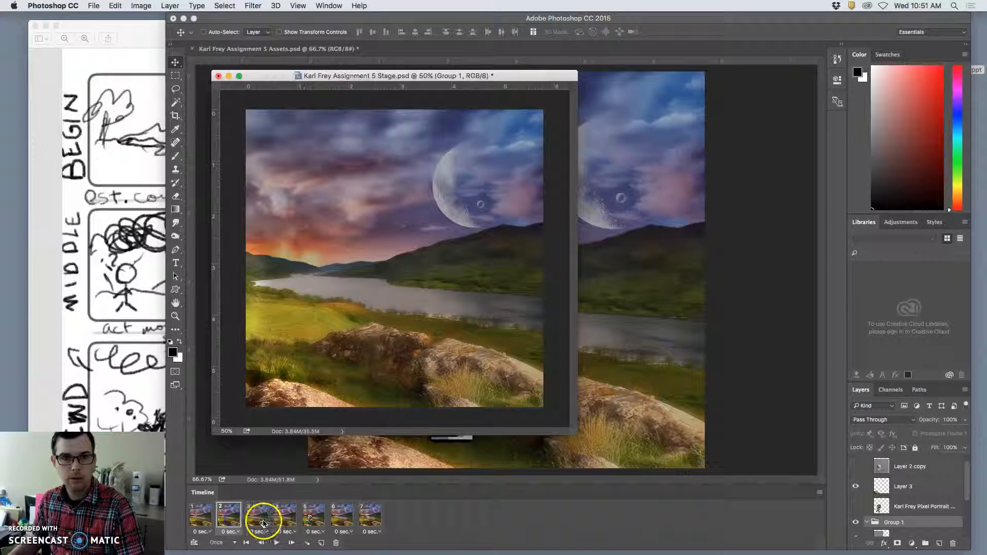
left_click(264, 524)
left_click(283, 520)
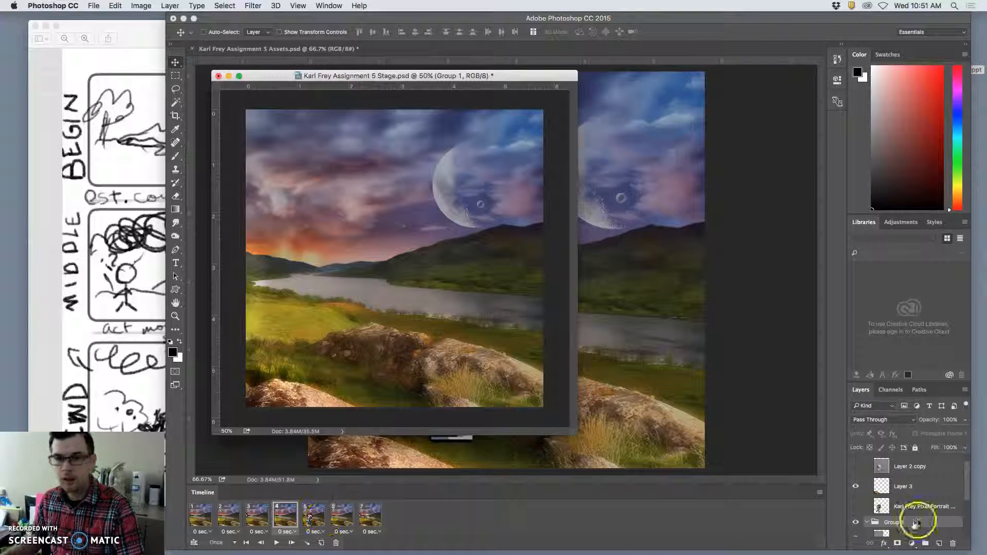
scroll(897, 509, "up", 1)
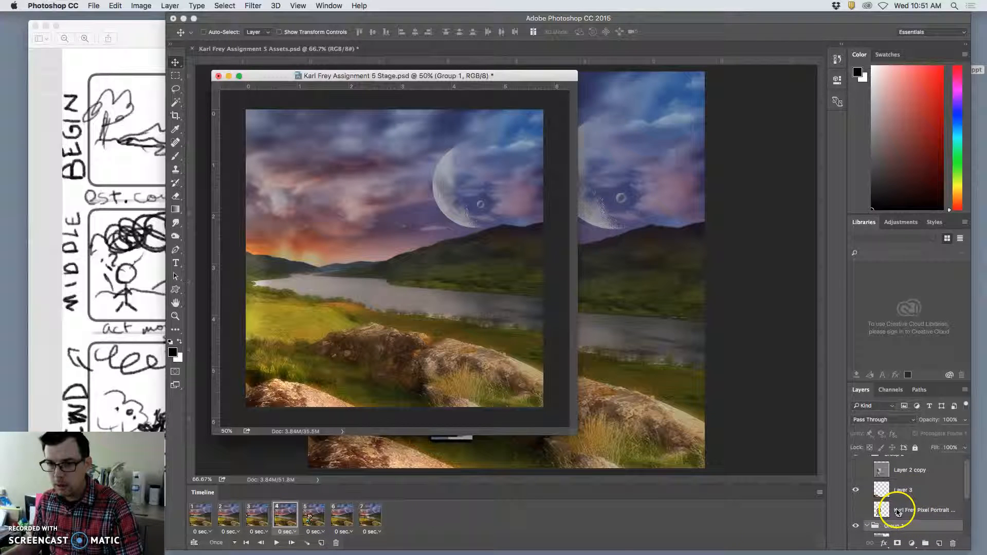
left_click(855, 477)
left_click(855, 515)
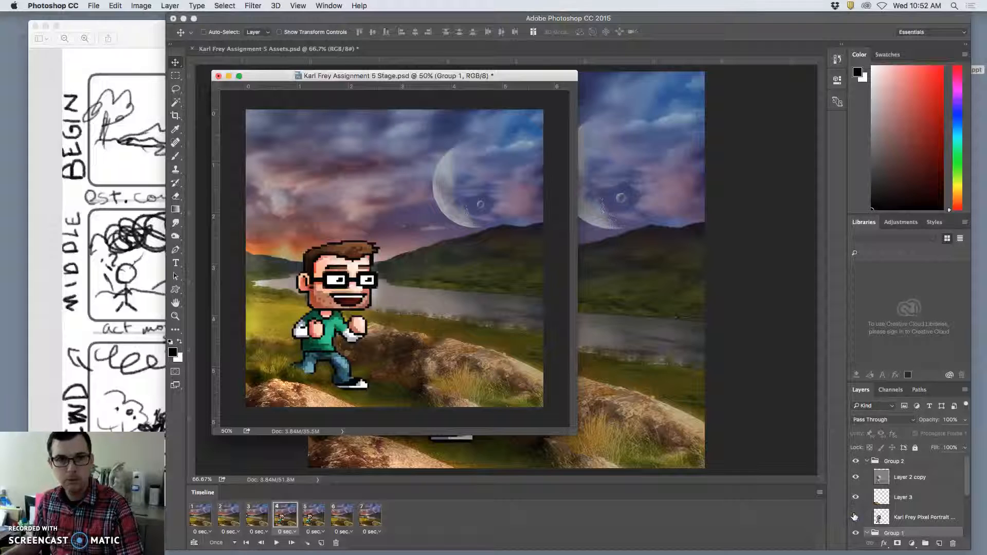
scroll(867, 516, "down", 1)
left_click(855, 525)
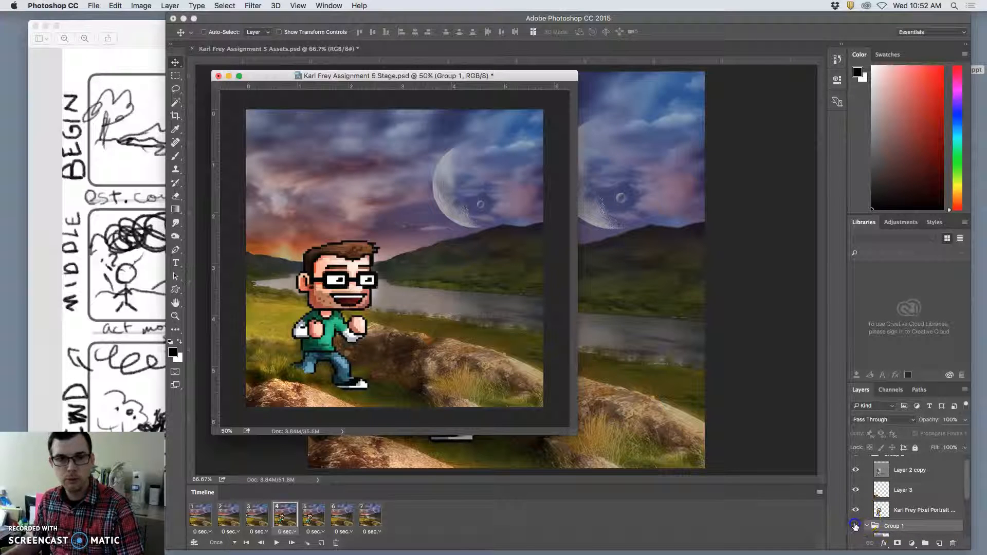
Step: Go back and forth through frames 2 to 6 to examine how the character and shading change between them
left_click(255, 521)
left_click(233, 521)
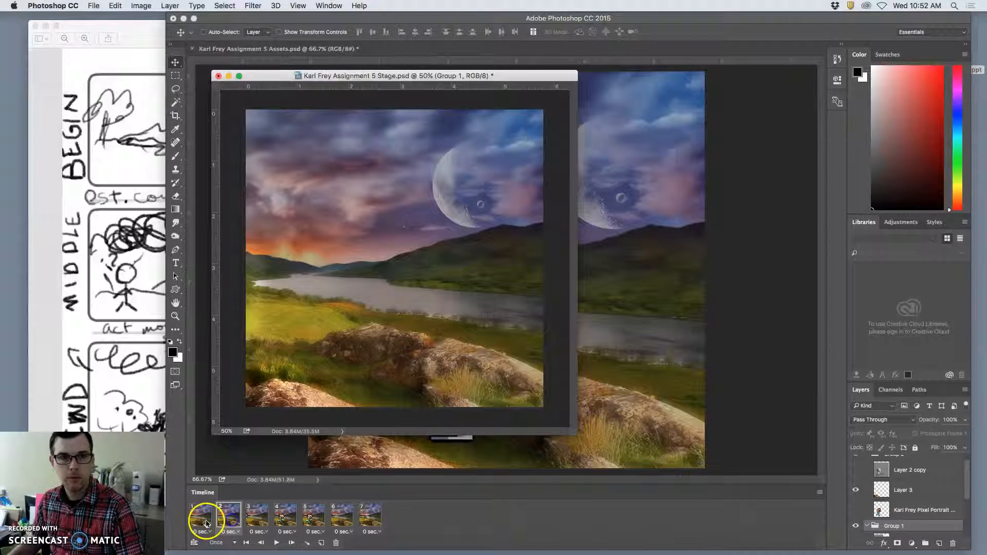
left_click(284, 520)
left_click(310, 518)
left_click(337, 518)
left_click(310, 518)
left_click(278, 519)
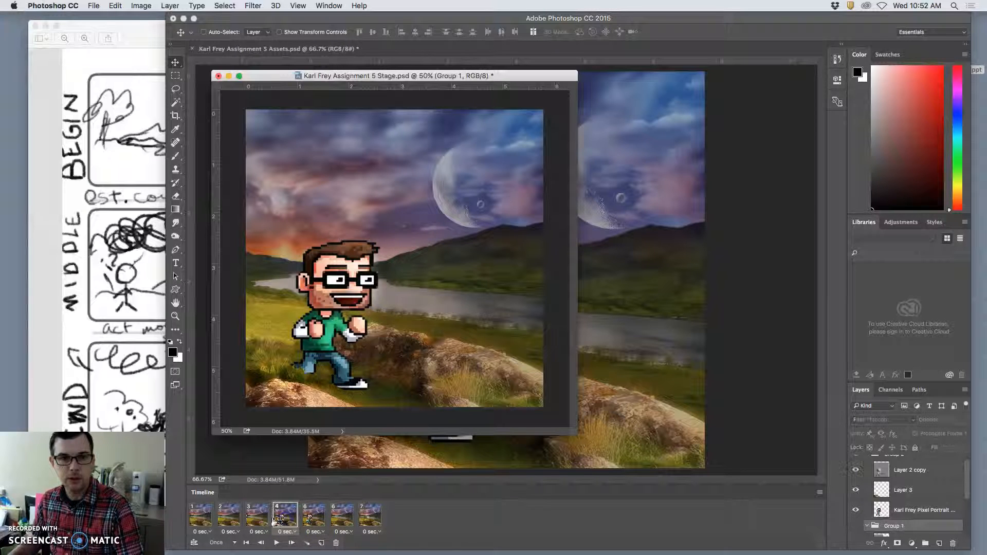
left_click(311, 519)
left_click(339, 519)
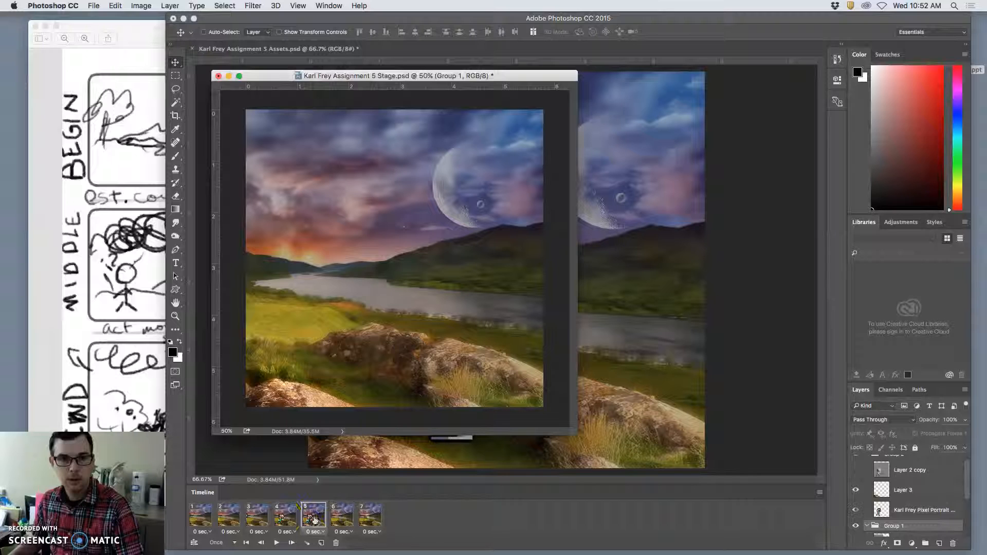
left_click(283, 519)
left_click(303, 520)
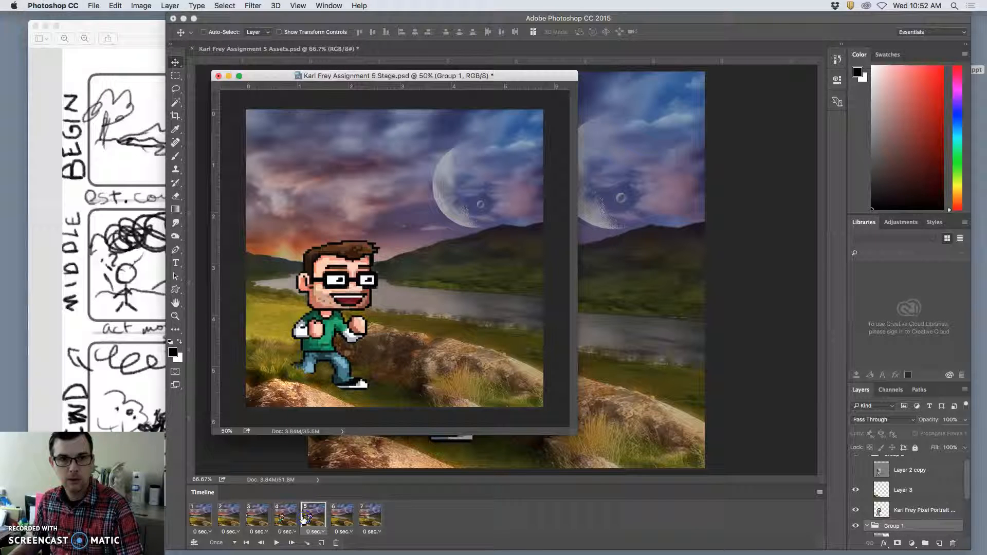
scroll(868, 511, "up", 1)
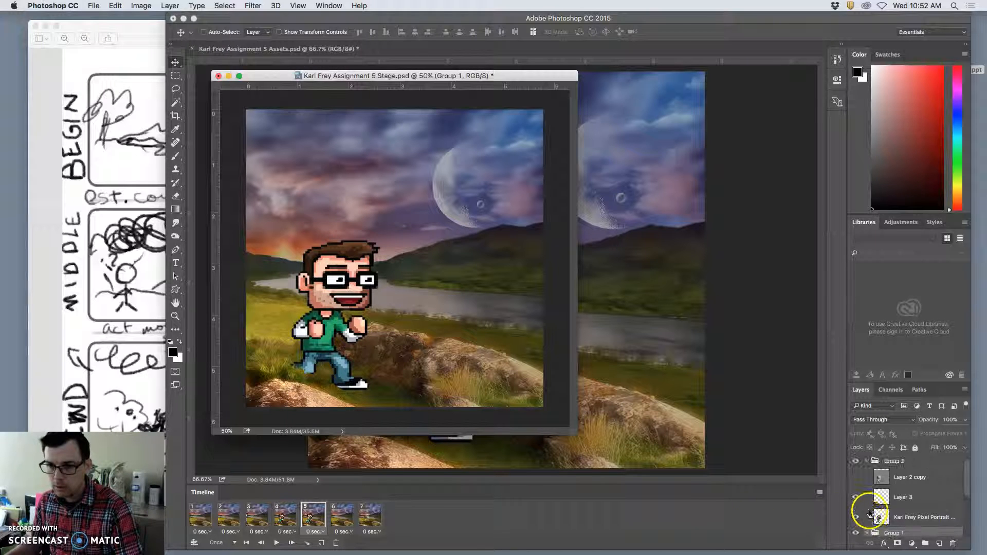
Step: Delete frames 5, 6 and 7 from the animation
left_click(291, 519)
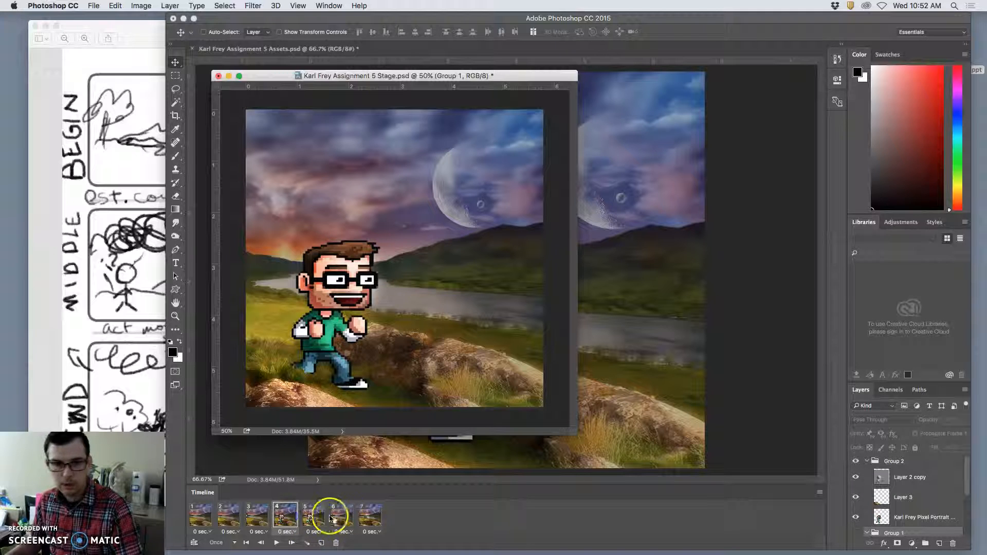
left_click(314, 520)
left_click(315, 521)
left_click_drag(337, 543, 335, 542)
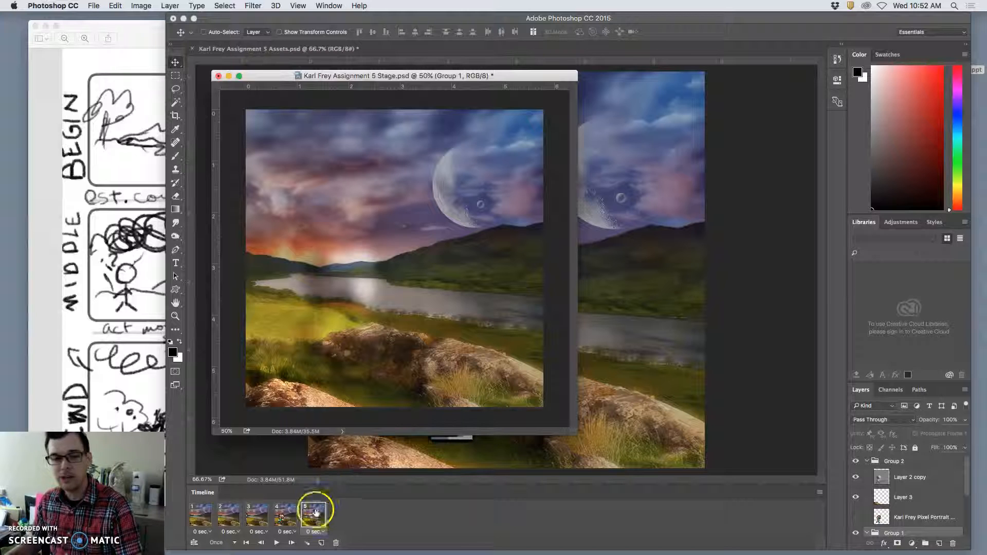
left_click(336, 542)
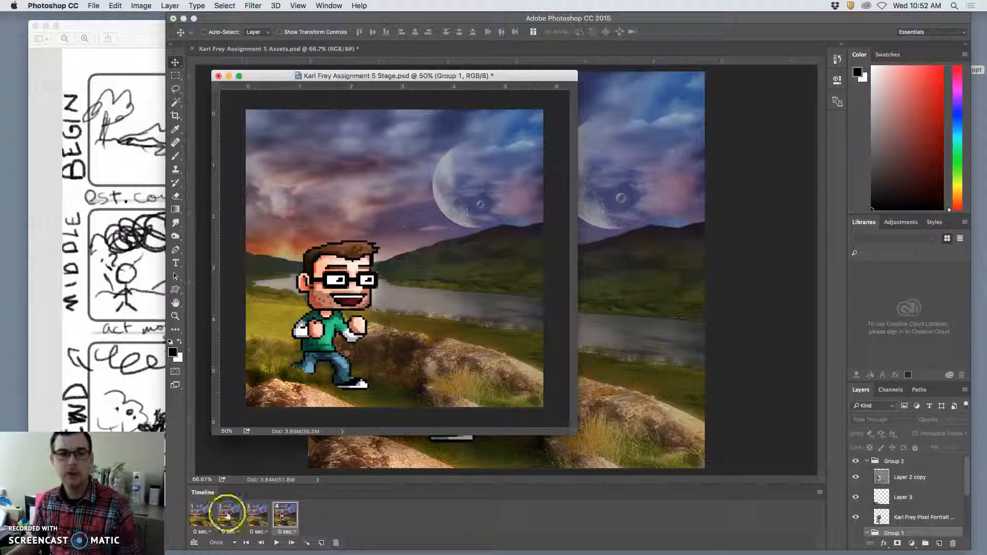
Step: Review frames 1 to 4 in order, look at the storyboard image in Preview, and return to Photoshop
left_click(200, 515)
left_click(226, 513)
left_click(257, 515)
left_click(285, 518)
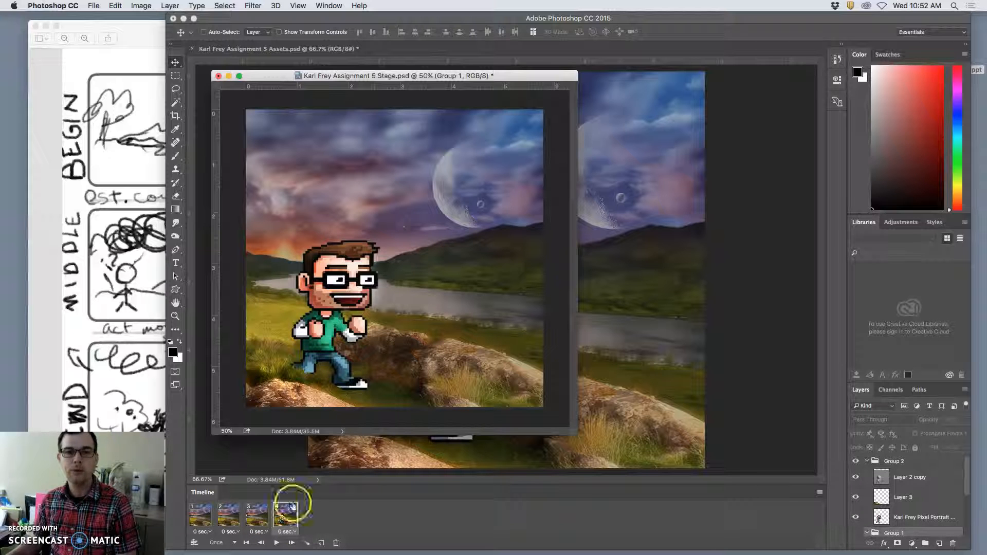
left_click(136, 164)
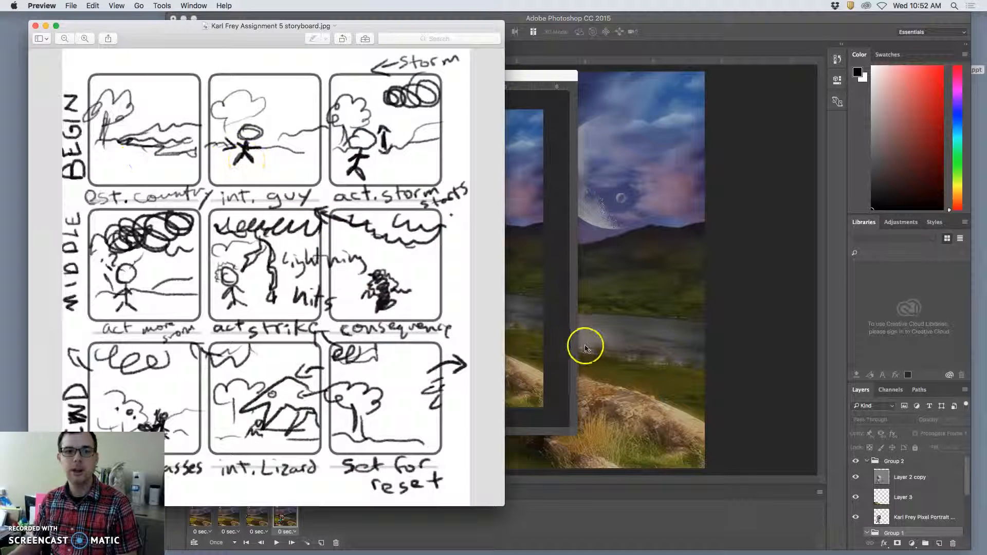
left_click(559, 343)
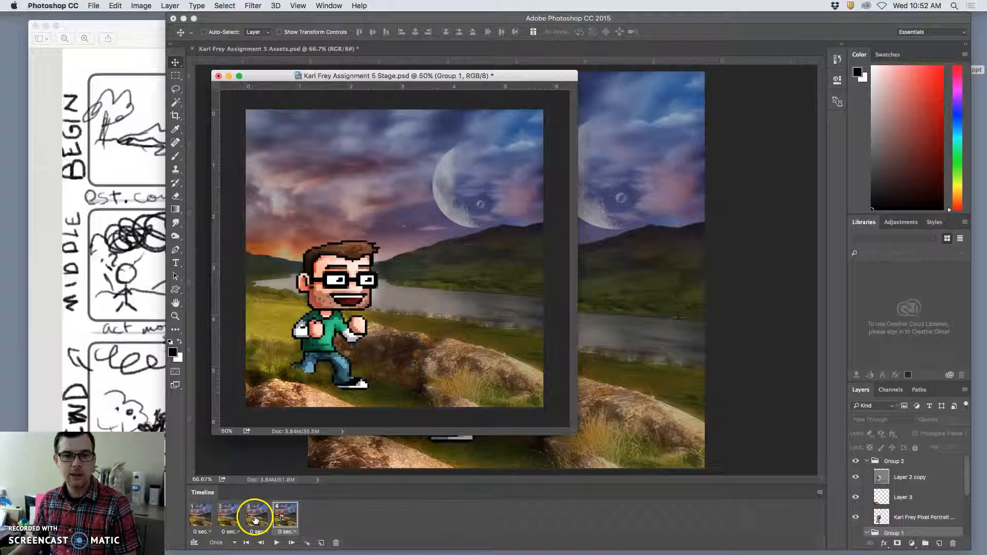
Step: Delete the duplicate landscape frame 2 and review the remaining frames in order
left_click(224, 521)
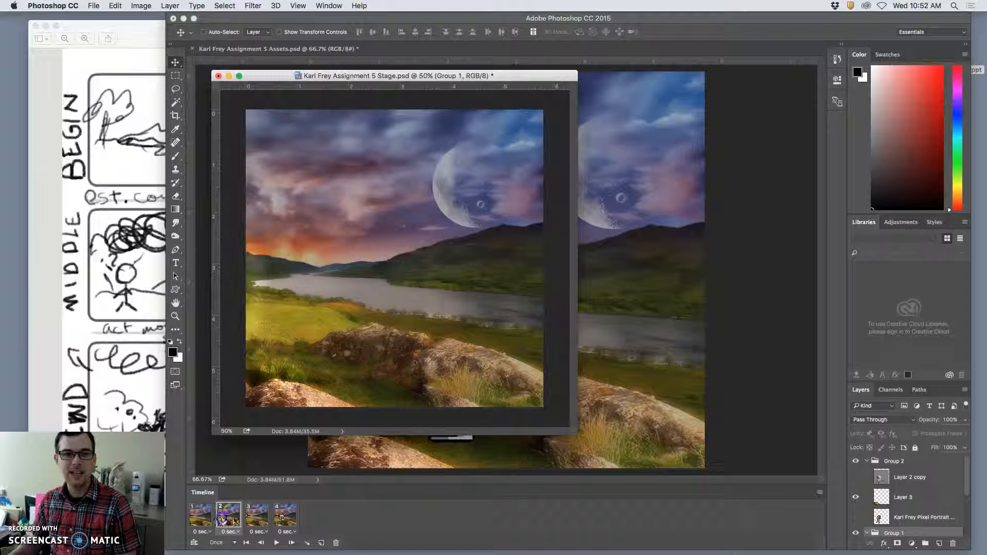
left_click_drag(229, 520, 335, 541)
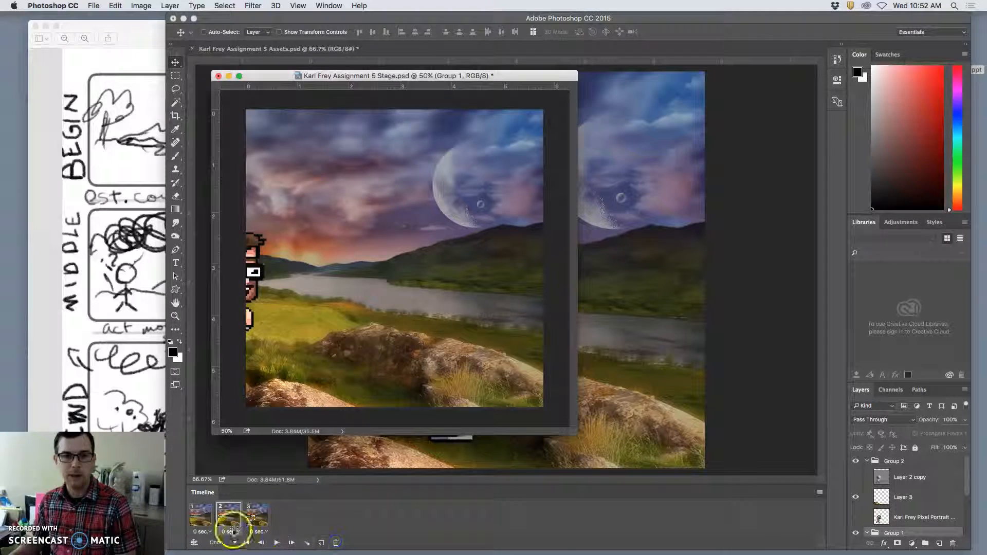
left_click(204, 521)
left_click(227, 521)
left_click(261, 520)
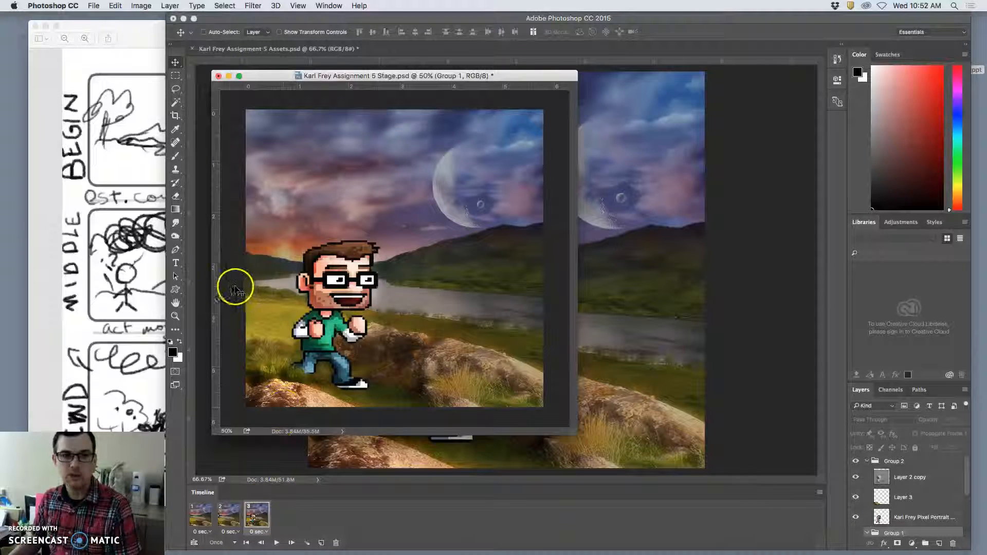
Step: Tween between frames 2 and 3, adding 3 frames for all layers with position, opacity and effects included
left_click(236, 525, "super")
left_click(306, 543)
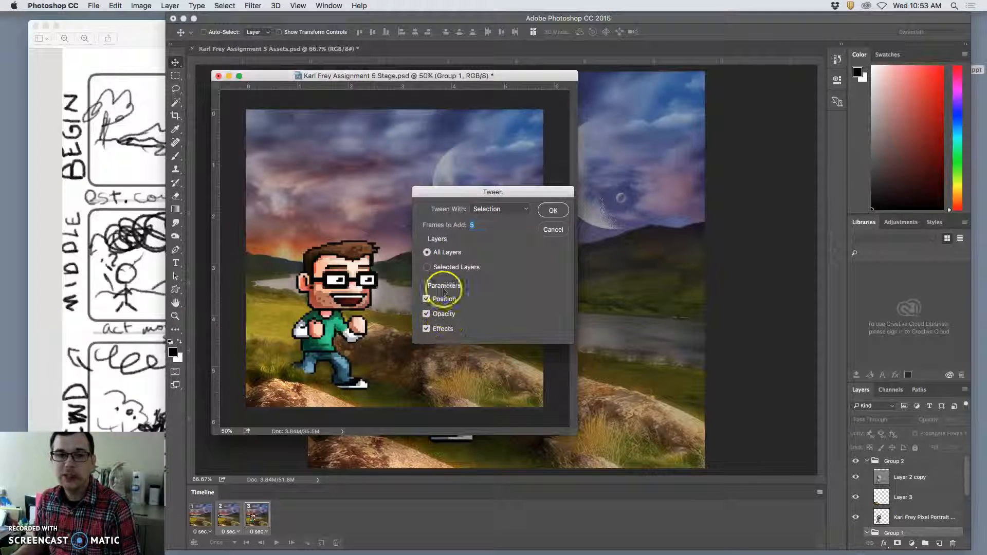
type("3")
left_click(546, 216)
Step: Review frames 1 to 6 forwards and backwards to examine how the tween blends the two character poses
left_click(208, 514)
left_click(226, 522)
left_click(253, 520)
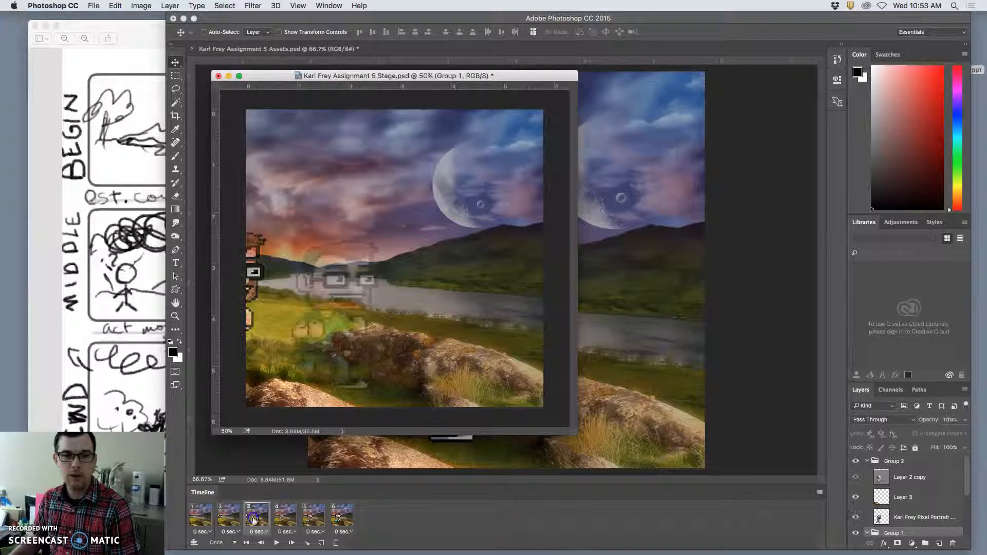
left_click(284, 516)
left_click(314, 517)
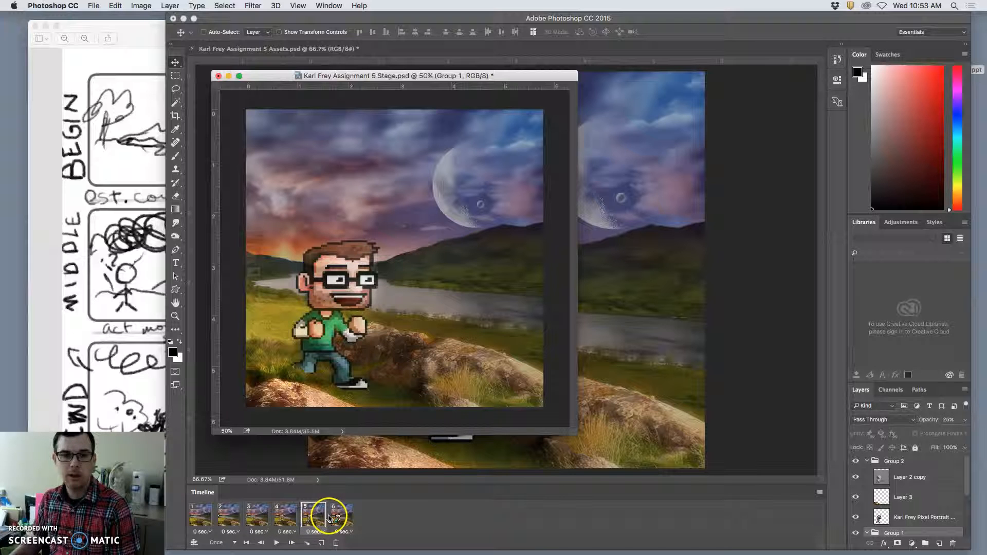
left_click(342, 516)
left_click(411, 522)
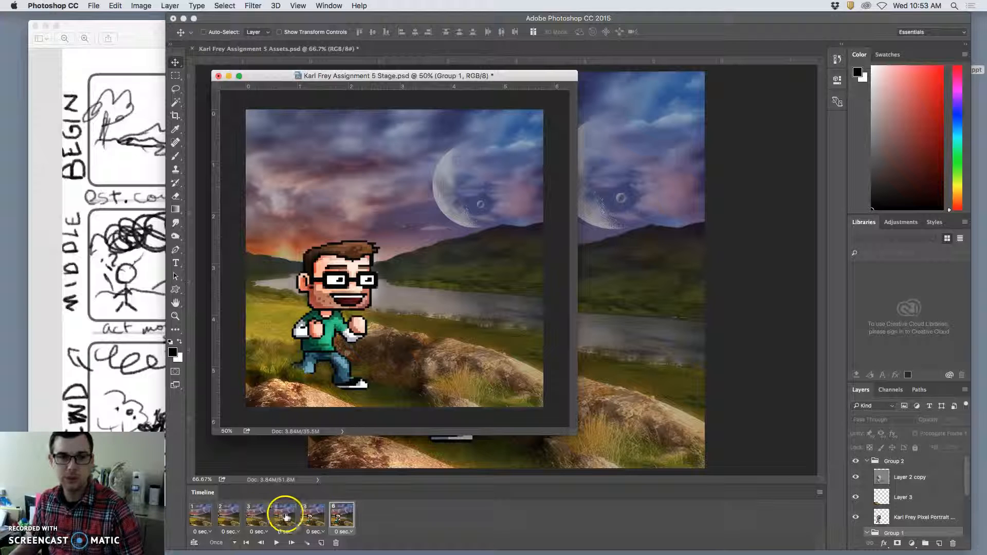
left_click(314, 516)
left_click(286, 516)
left_click(258, 517)
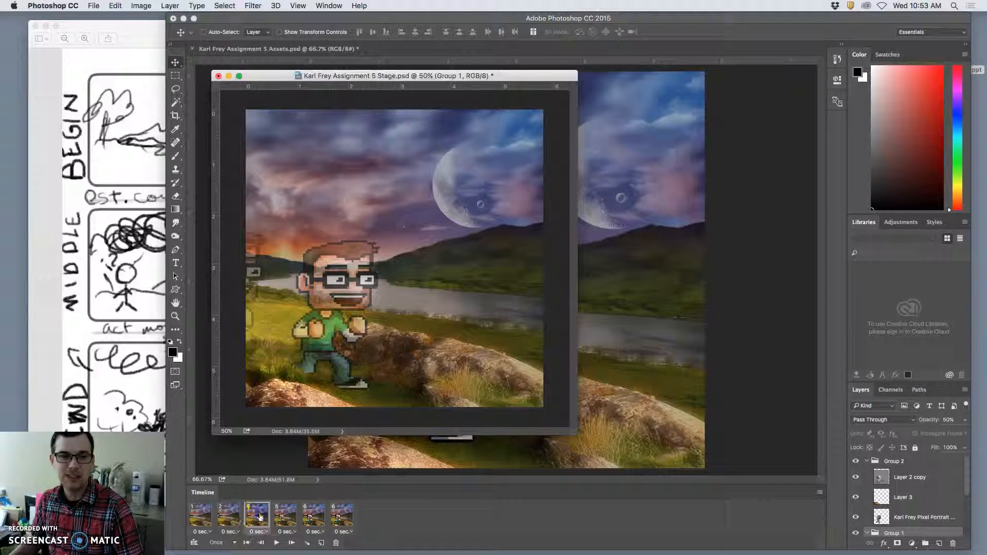
Step: Delete the three tweened frames between the landscape frames and the final character frame
left_click(229, 517)
left_click(257, 516)
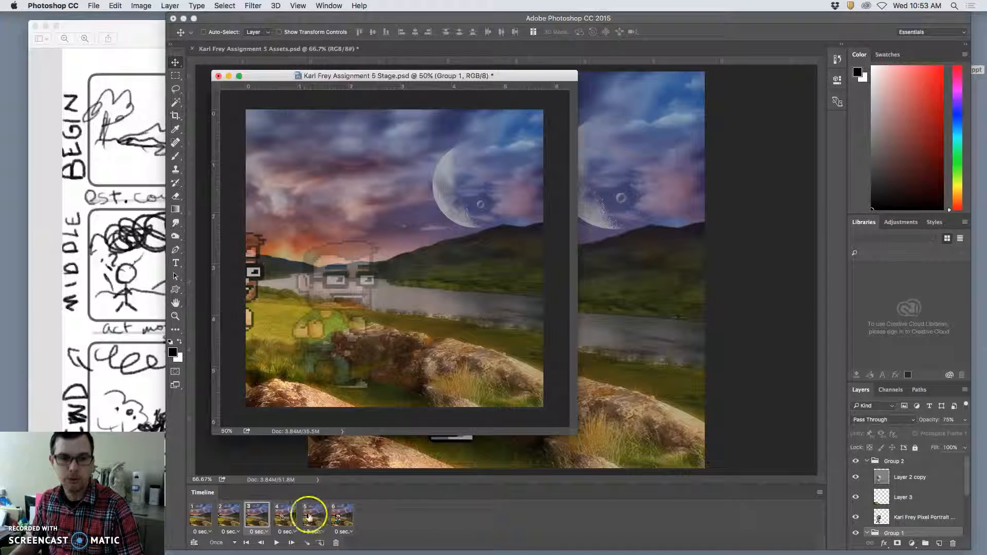
left_click(336, 544)
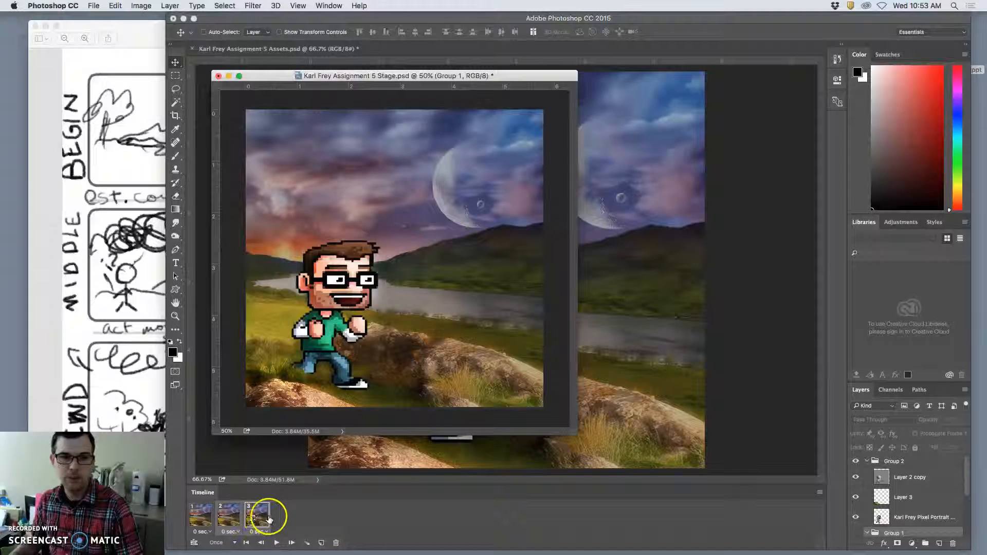
Step: Try tweening frames 2 and 3 with 3 added frames for all layers, including only the position parameter
left_click(308, 544)
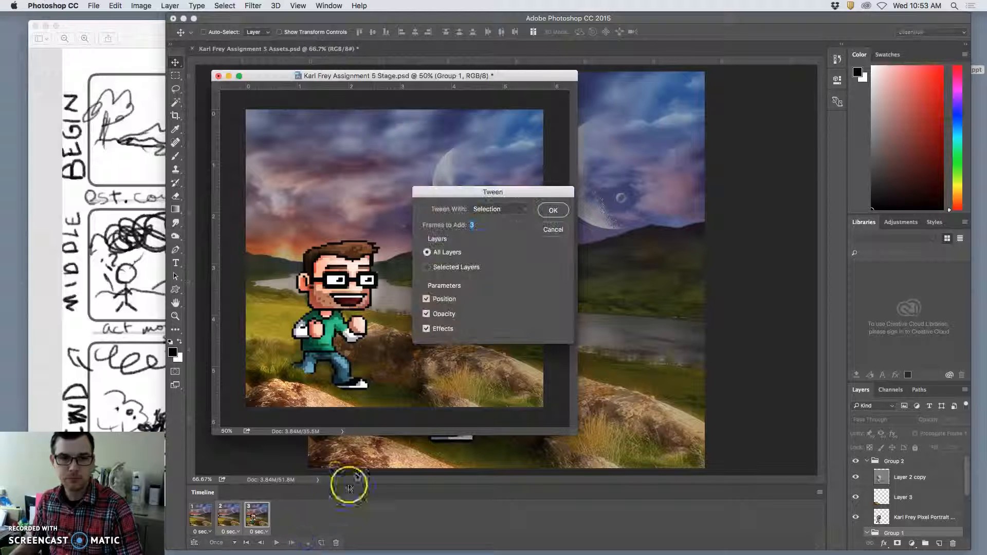
left_click(426, 314)
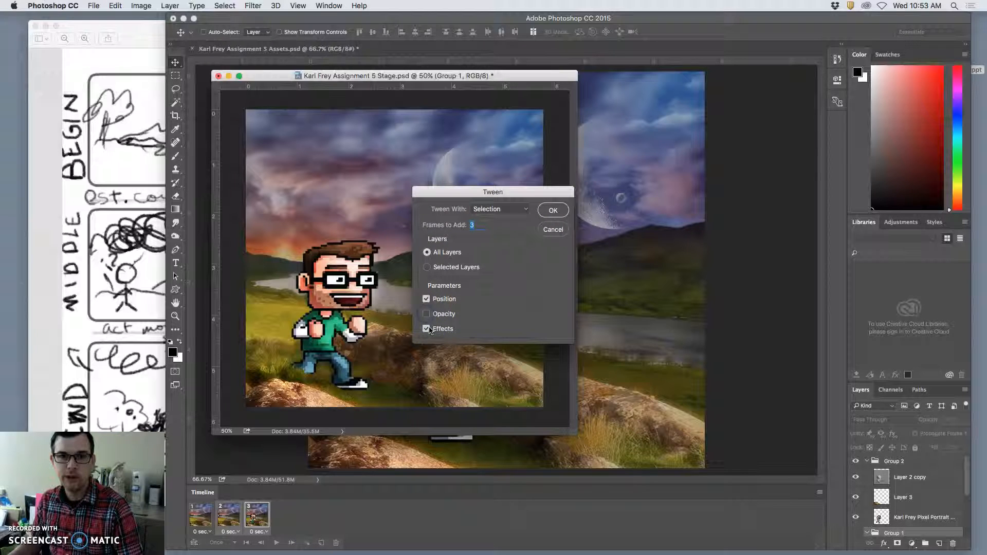
left_click(549, 211)
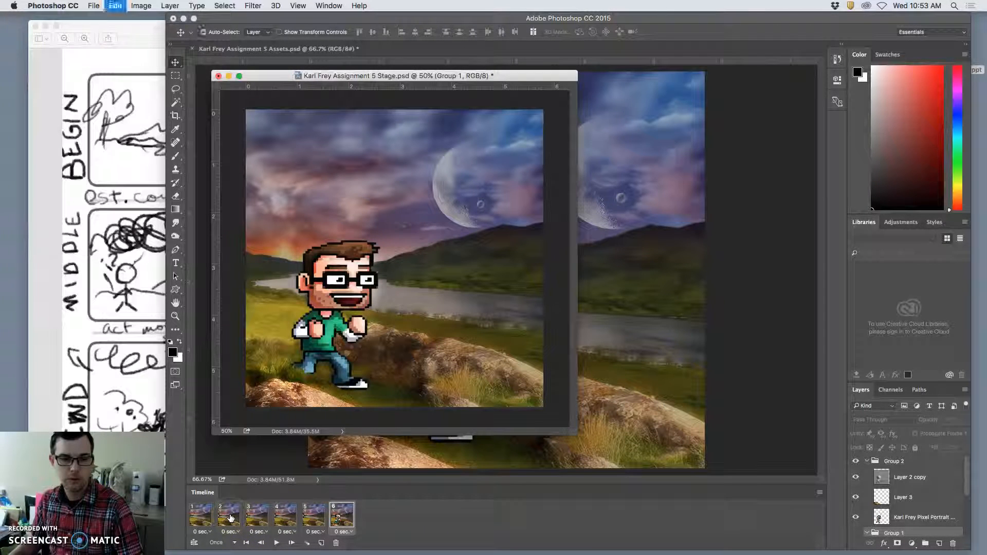
key("super+z")
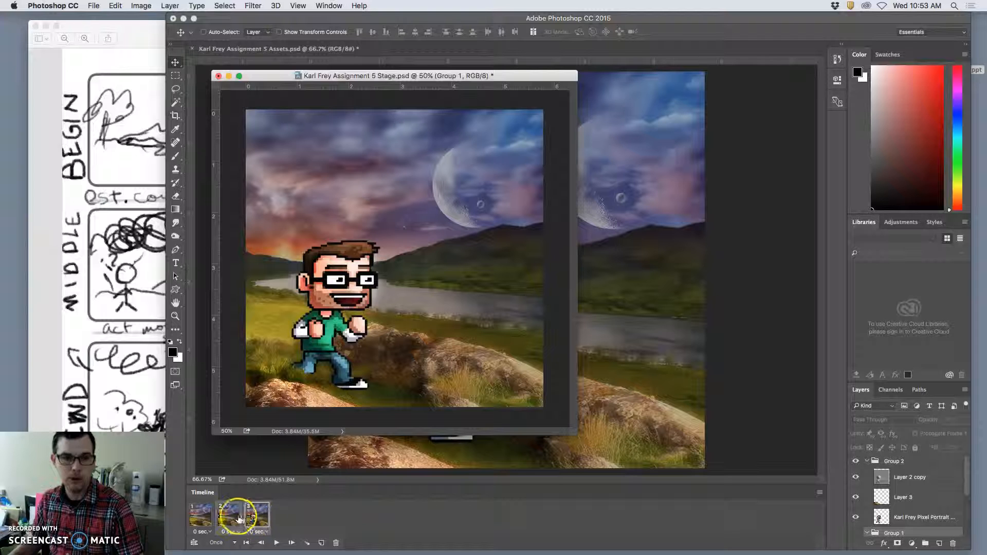
Step: Select frames 2 and 3 and tween them again with 3 frames, keeping all layers and position only
left_click(233, 518, "super")
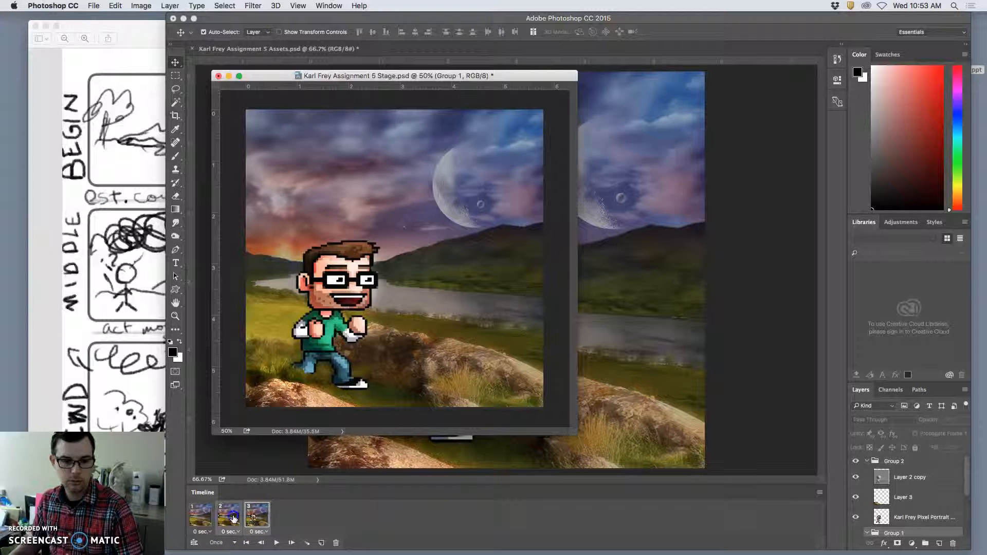
left_click(307, 543)
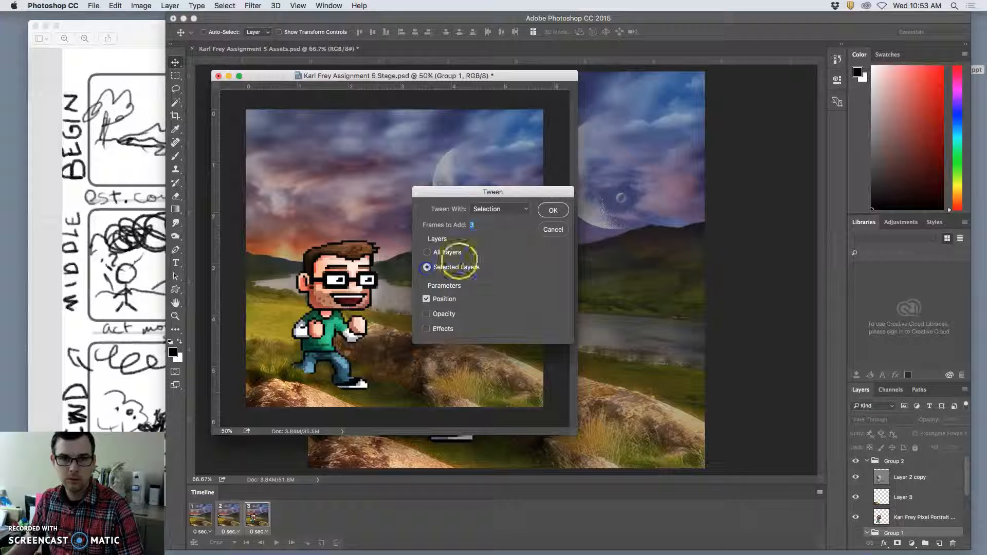
left_click(427, 254)
left_click(553, 210)
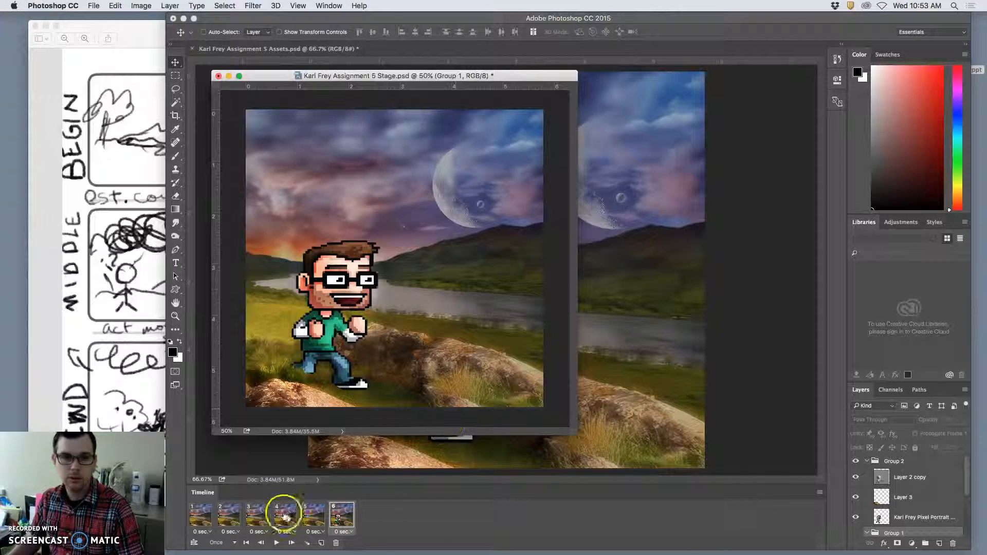
Step: Review the position-only tween frames to examine how the character changes between the two key frames
left_click(240, 515)
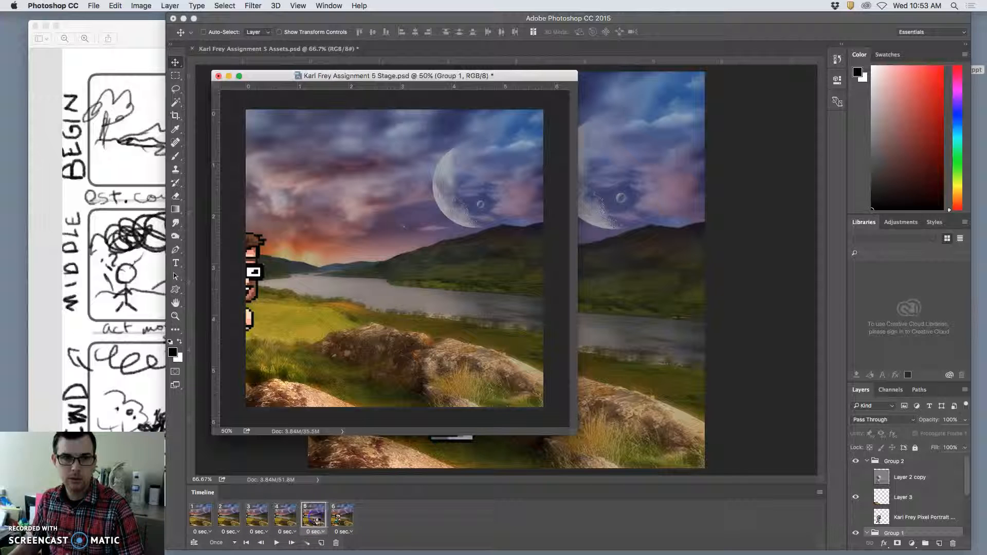
left_click(340, 515)
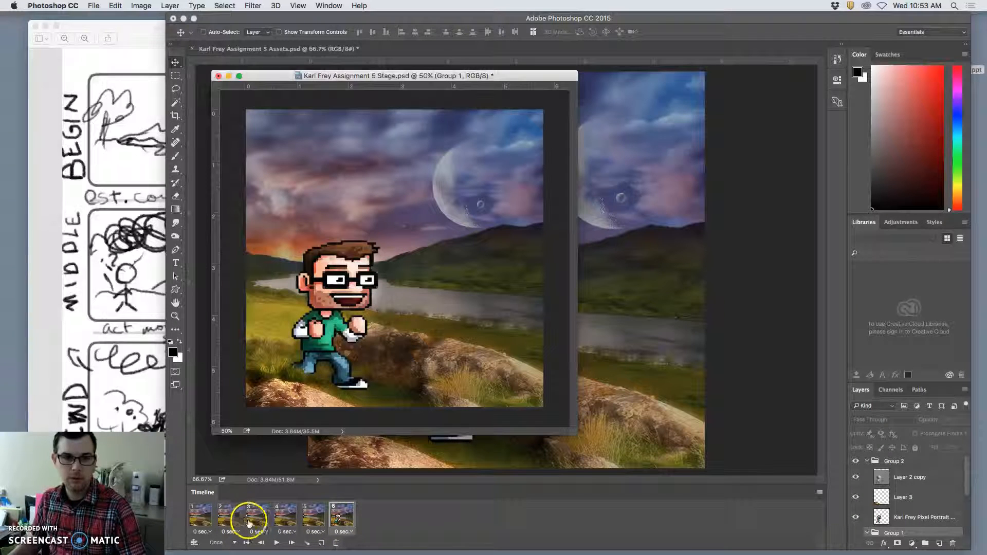
left_click(285, 515)
left_click(231, 518)
left_click(341, 519)
Step: Select the in-between frames 3 to 5 and delete them
left_click(318, 520)
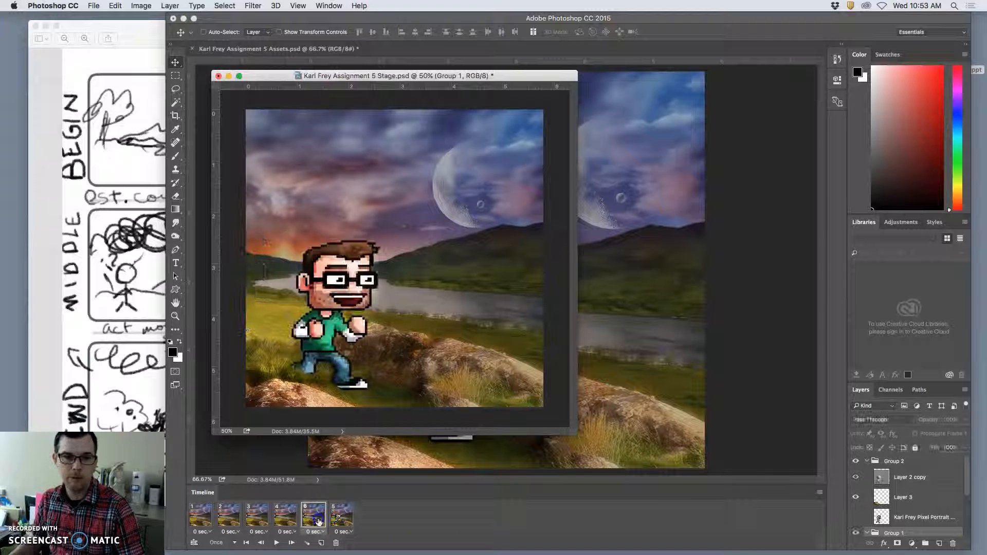
left_click(285, 516, "super")
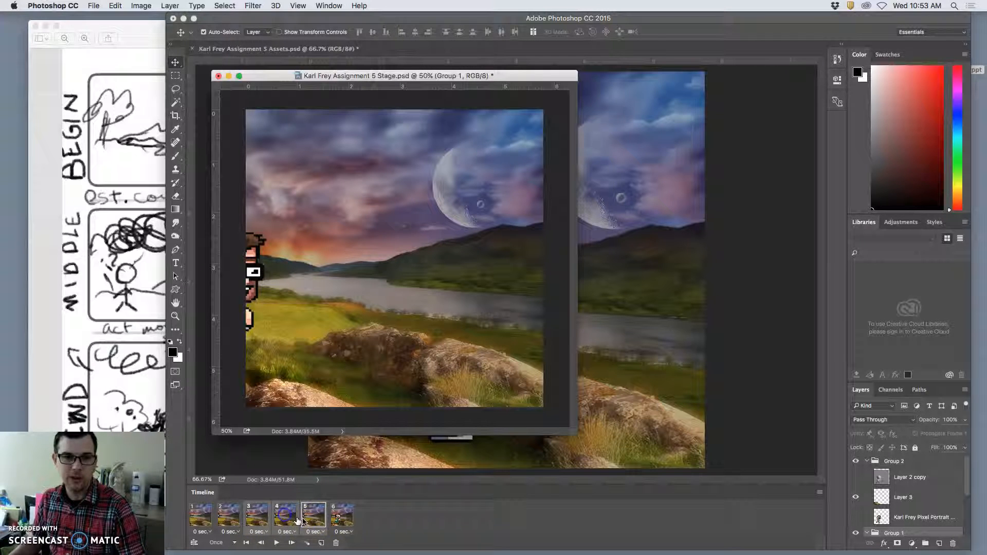
left_click(336, 543)
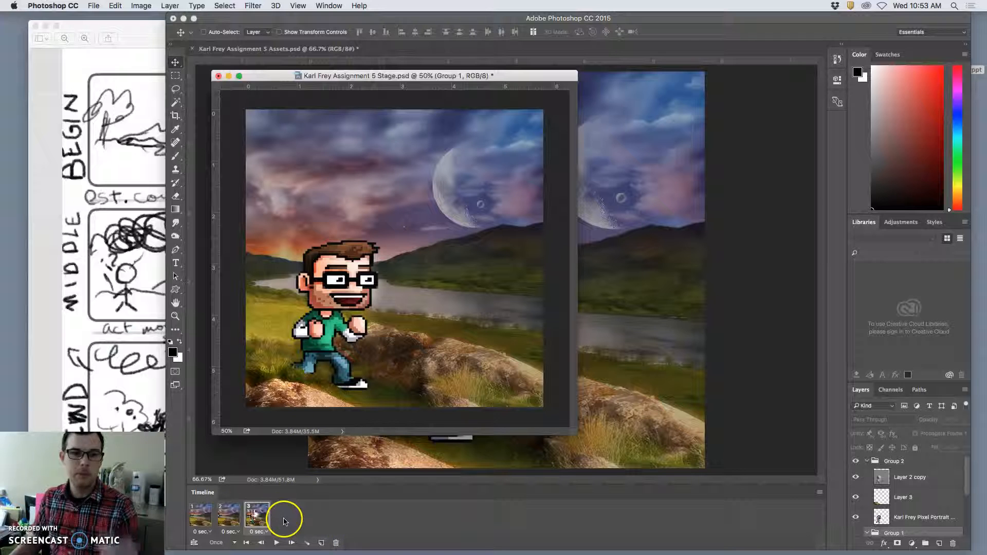
Step: Duplicate frame 2 and show the full-body Pixel Portrait layer of Group 2 in the new frame 3
left_click(231, 519)
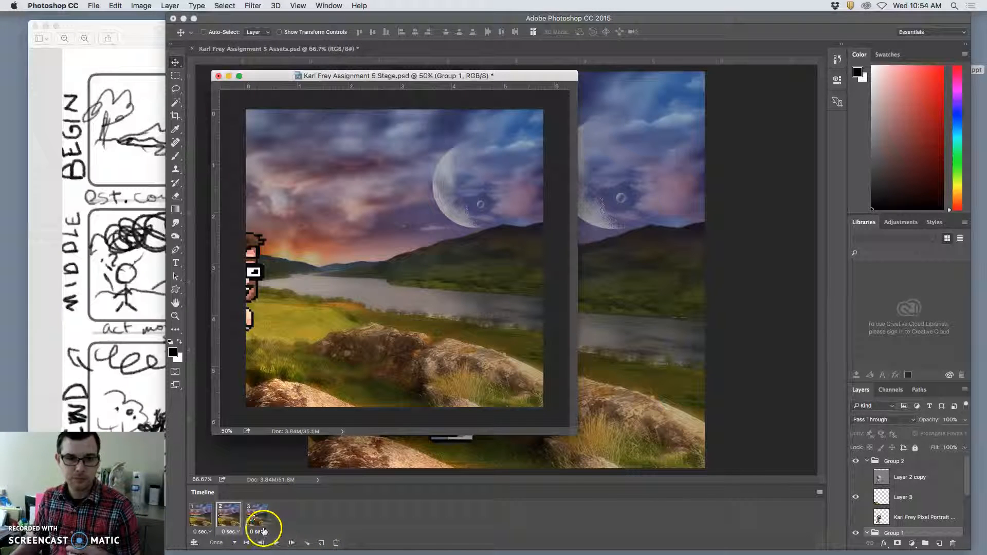
left_click(321, 542)
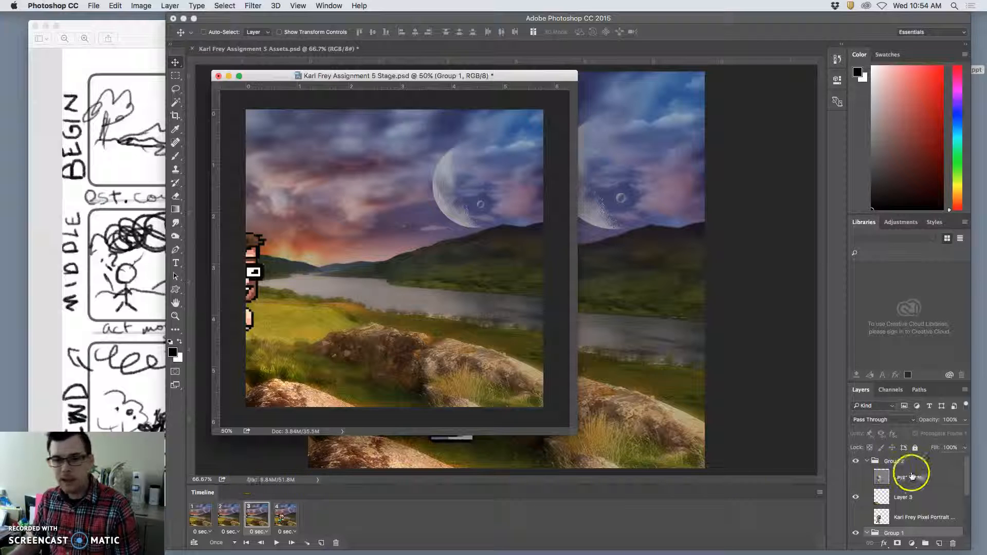
scroll(919, 503, "down", 3)
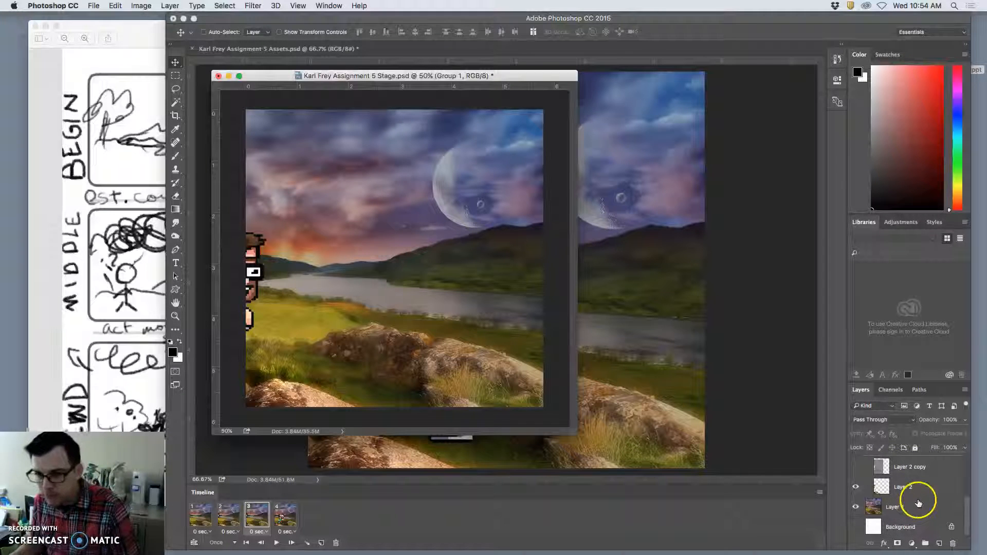
scroll(917, 501, "up", 2)
left_click(855, 479)
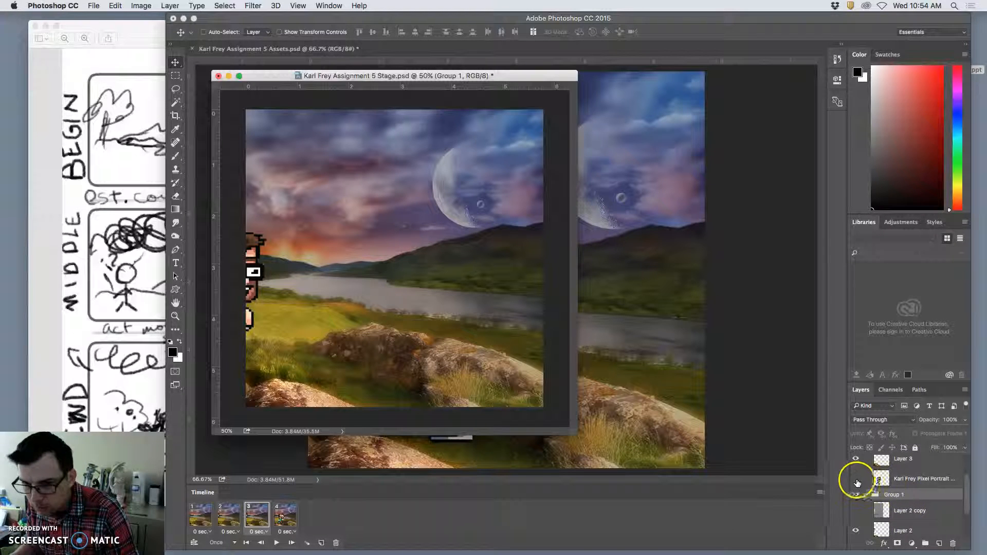
left_click(899, 478)
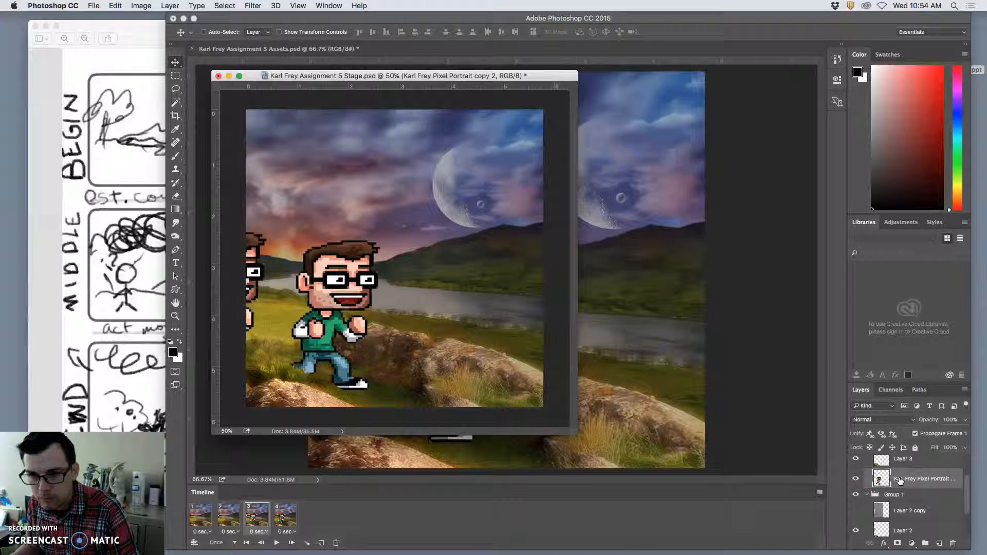
Step: Hide Layer 2 in Group 1 for frame 3 and move the full-body character slightly down and to the left
scroll(899, 481, "down", 1)
left_click(856, 504)
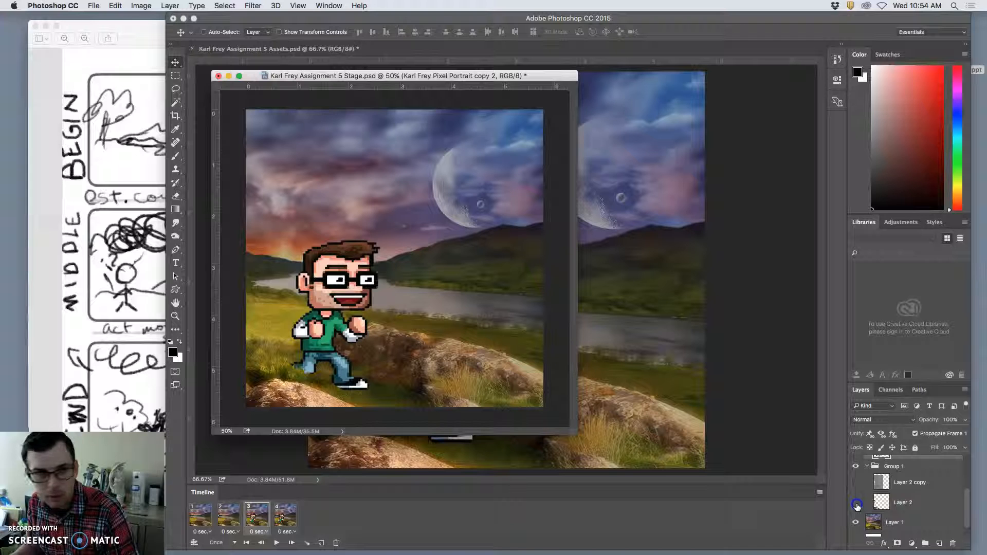
scroll(893, 501, "up", 3)
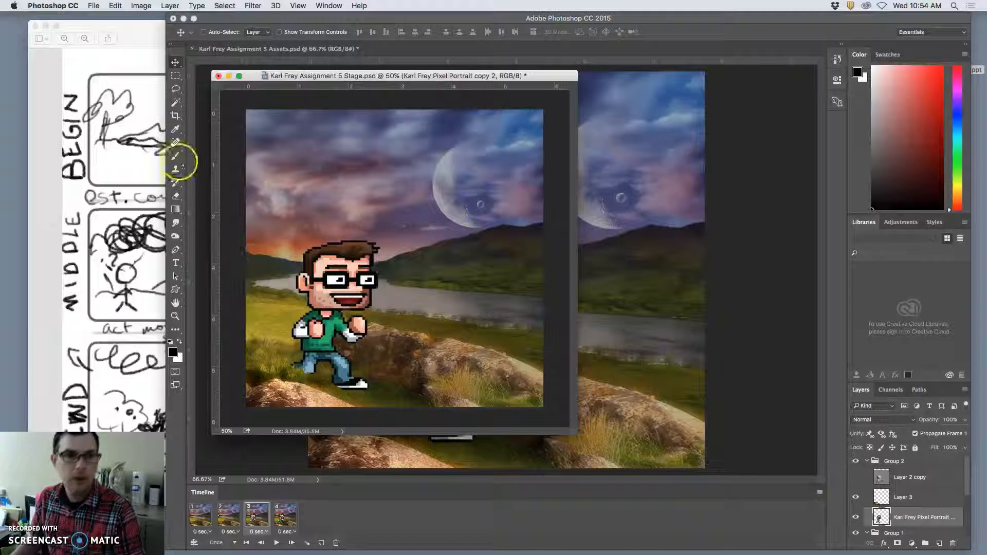
left_click_drag(320, 294, 296, 304)
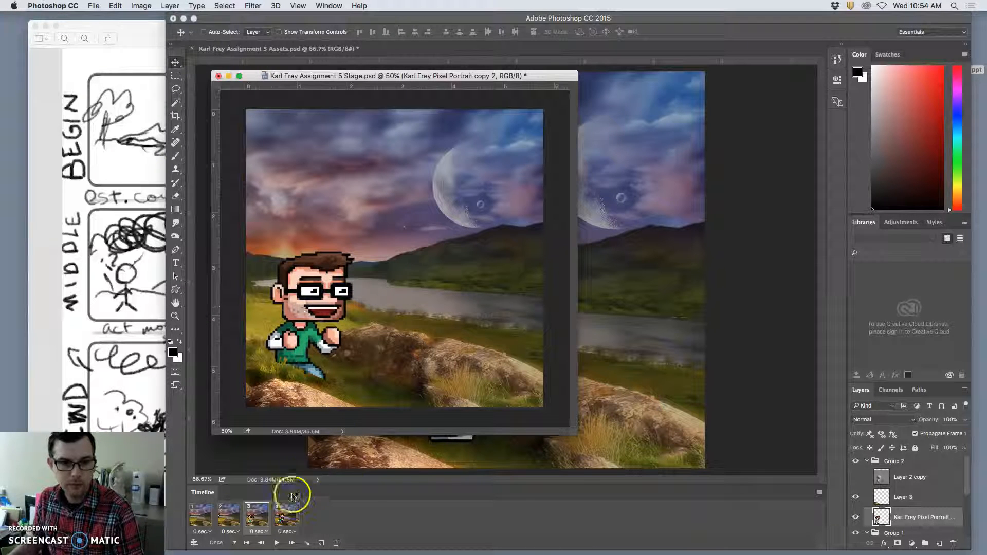
Step: Tween frame 2 with the new frame 3, adding 3 frames for all layers with position only
mouse_move(244, 516)
left_mouse_down()
mouse_move(229, 522)
mouse_move(237, 523)
left_mouse_up()
left_click(276, 543)
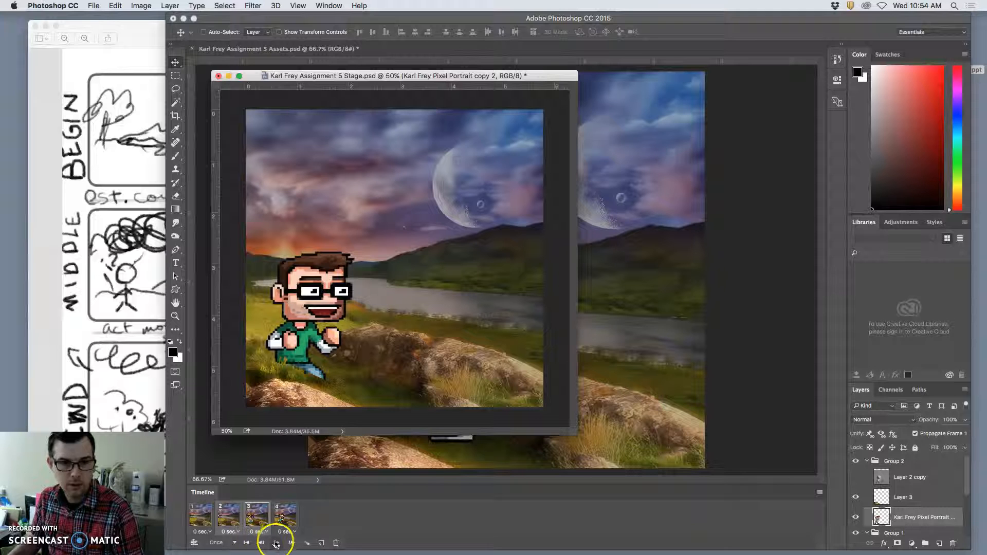
left_click(308, 542)
left_click(554, 211)
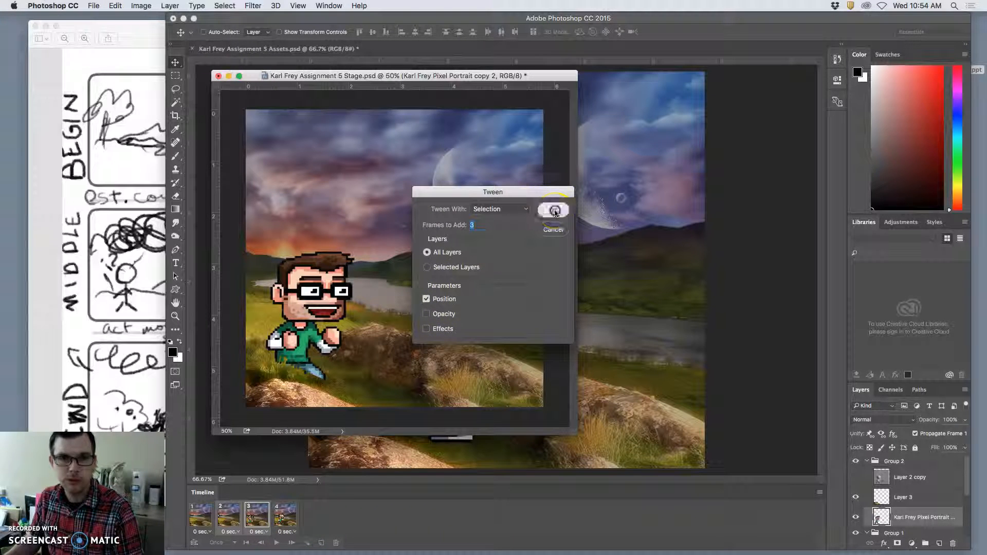
Step: Review the newly added frames to examine the character's movement between the key frames
left_click(296, 518)
left_click(331, 519)
left_click(267, 520)
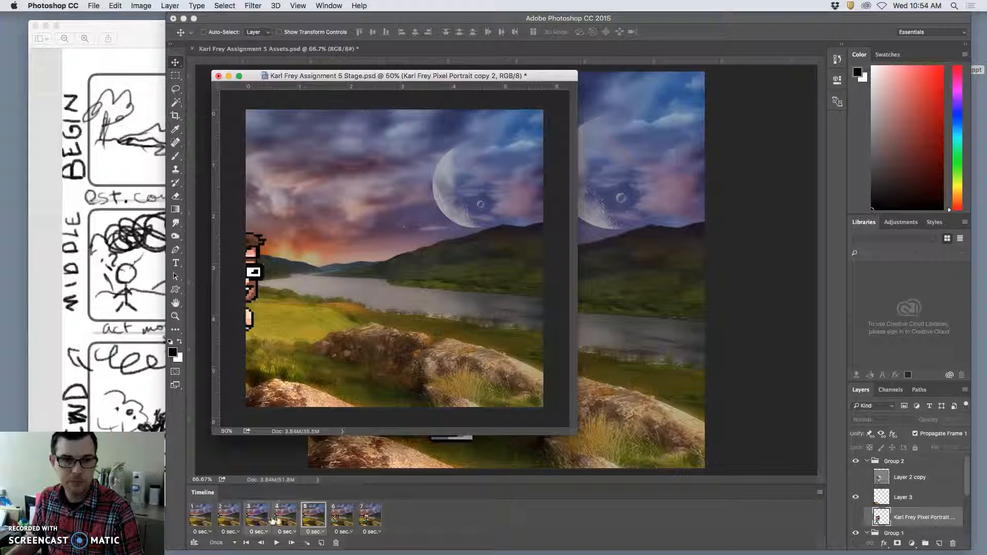
left_click(287, 518)
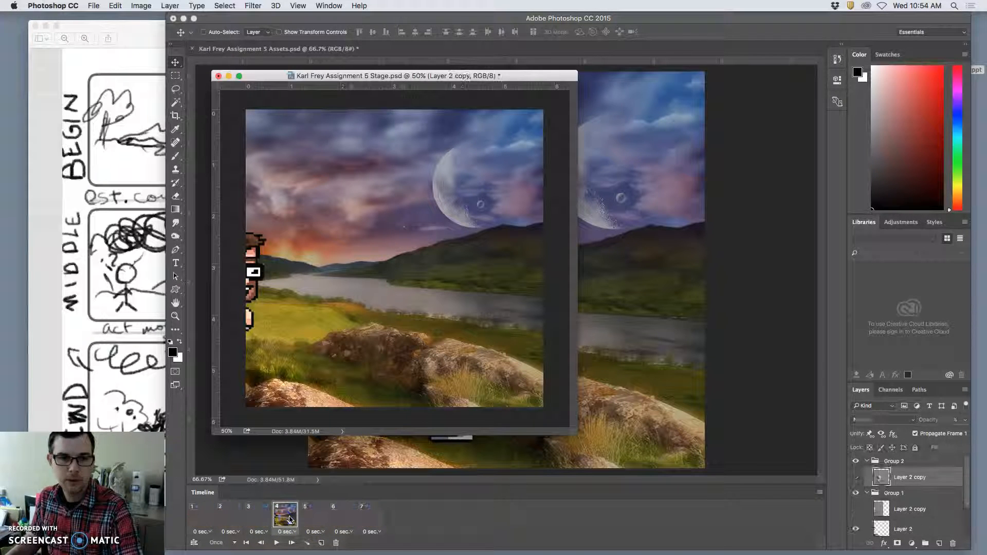
Step: Undo the latest tween to get back to the four hand-made frames
key("alt+super+z")
key("alt+super+z")
key("alt+super+z")
key("alt+super+z")
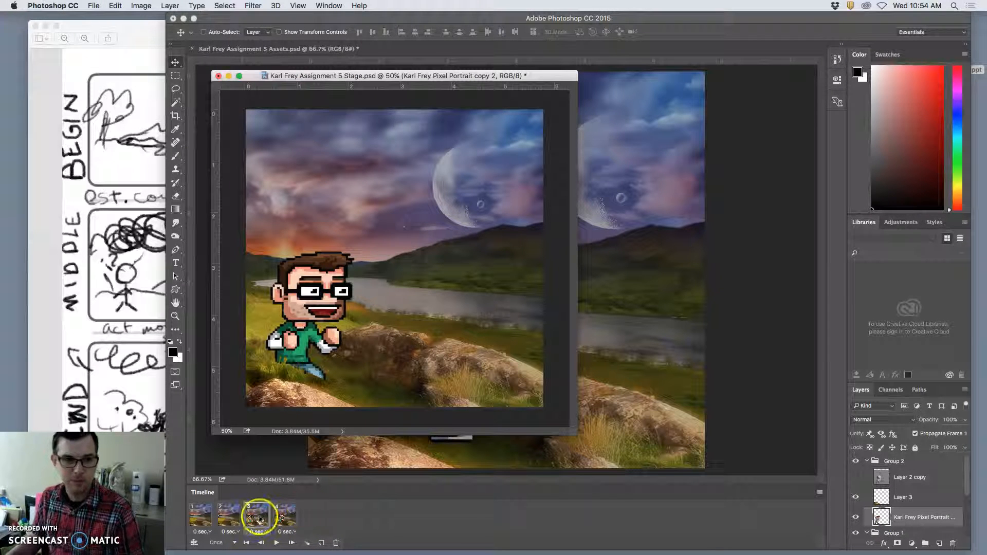
Step: Compare frames 2 to 4 and move the character in frame 3 up and left, against the canvas's left edge
left_click(228, 515)
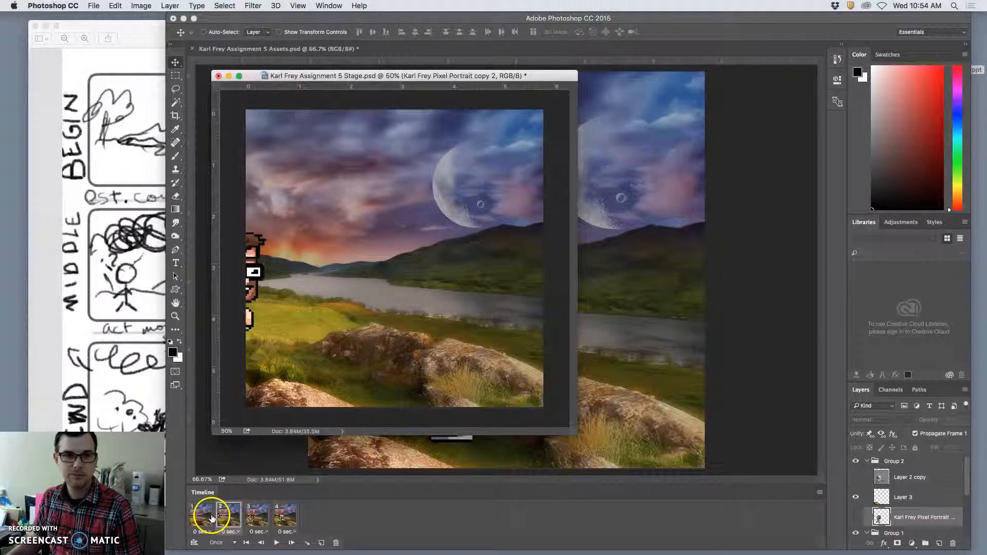
left_click(251, 517)
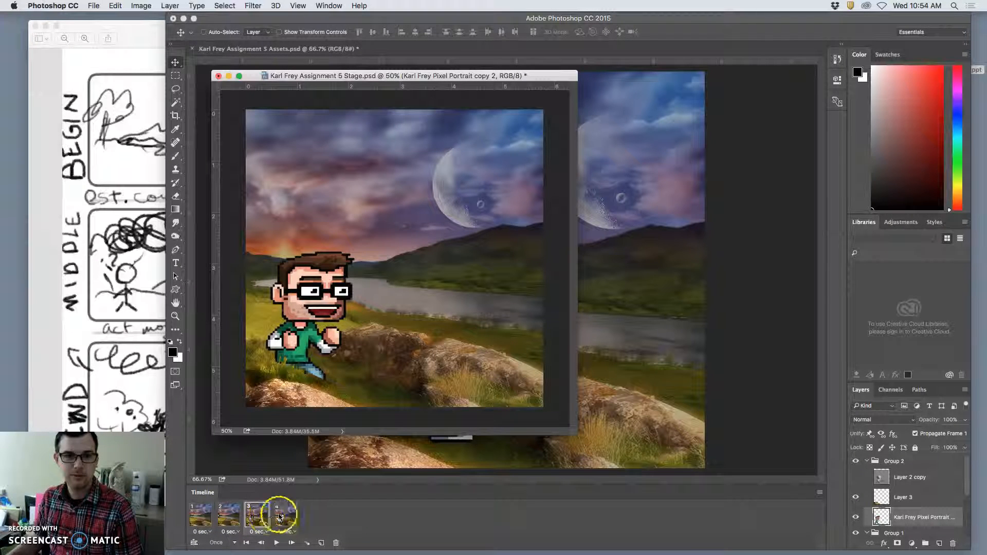
left_click(278, 516)
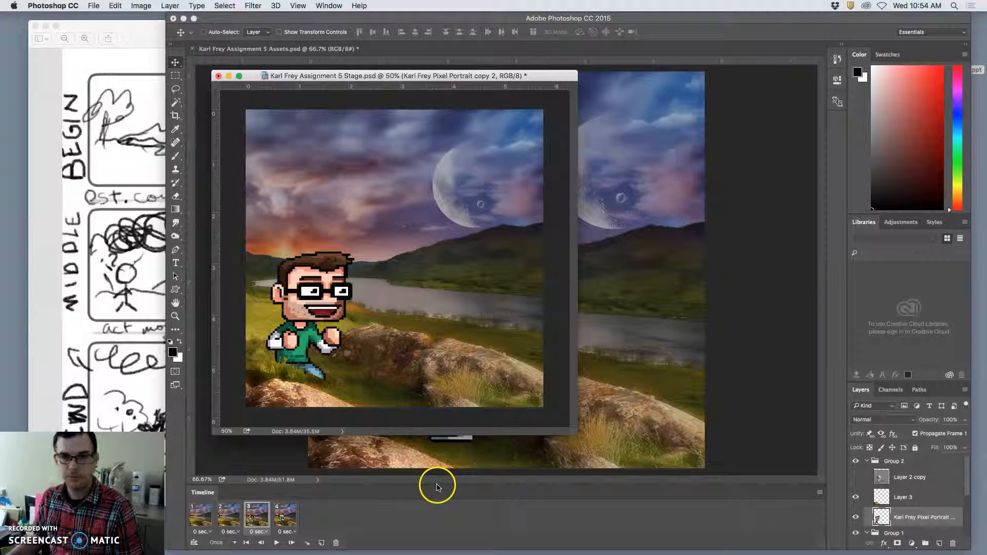
scroll(893, 502, "down", 2)
left_click_drag(326, 307, 305, 292)
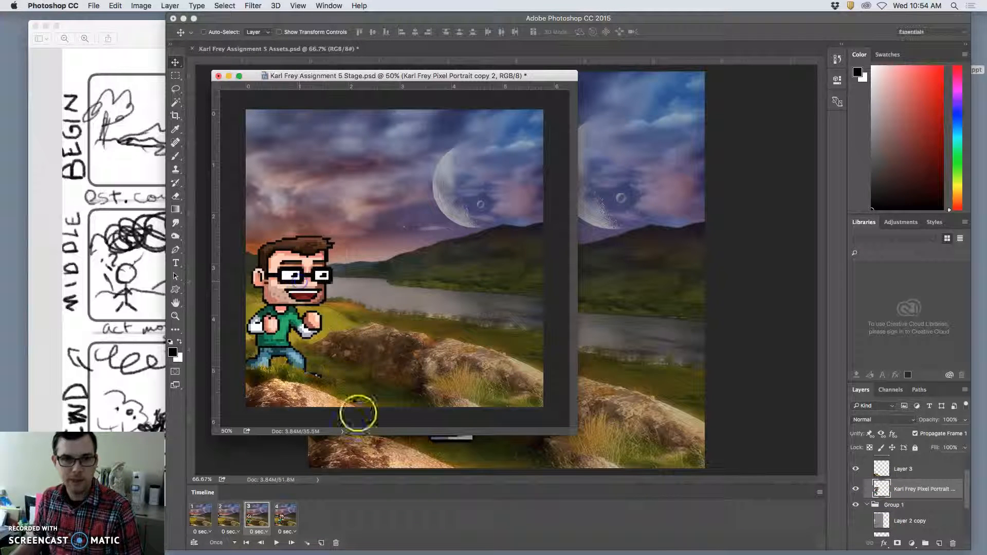
Step: Review the character's positions across frames 2 to 4 and set the animation's looping to Forever
left_click(287, 518)
left_click(255, 515)
left_click(220, 519)
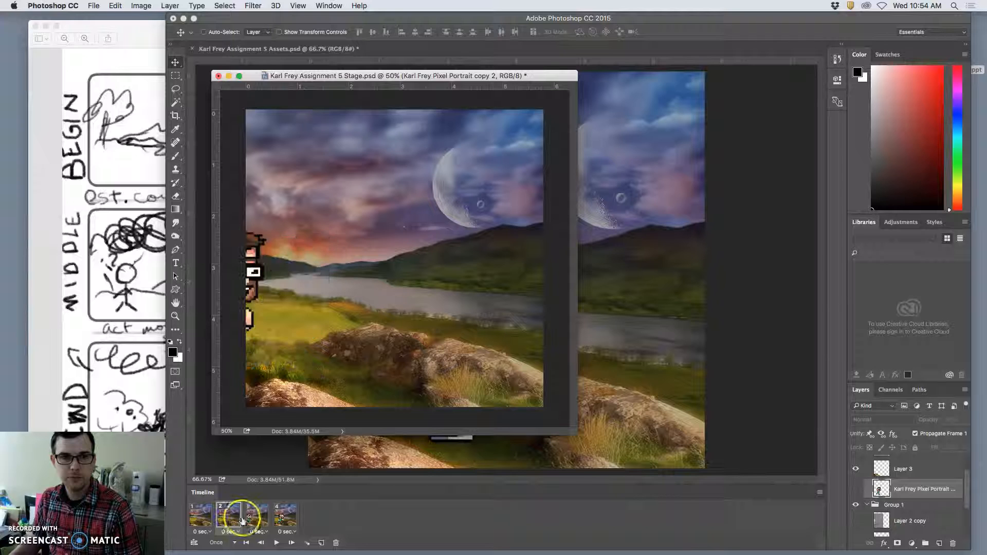
left_click(281, 519)
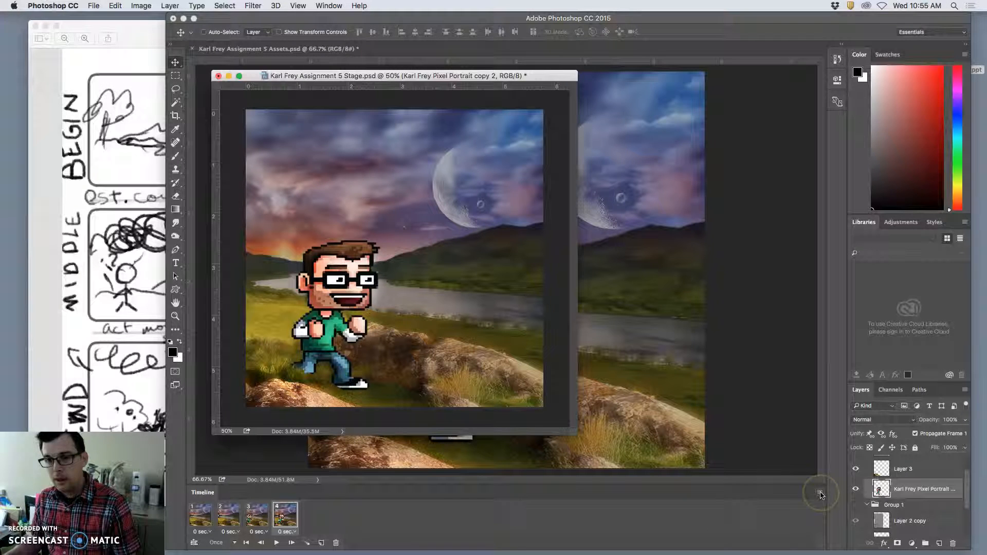
left_click(229, 544)
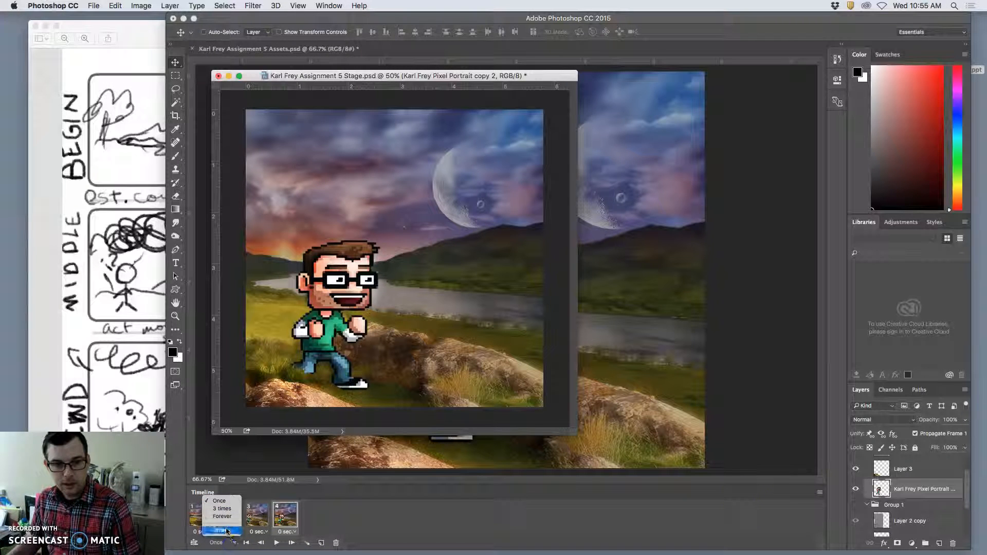
left_click(226, 516)
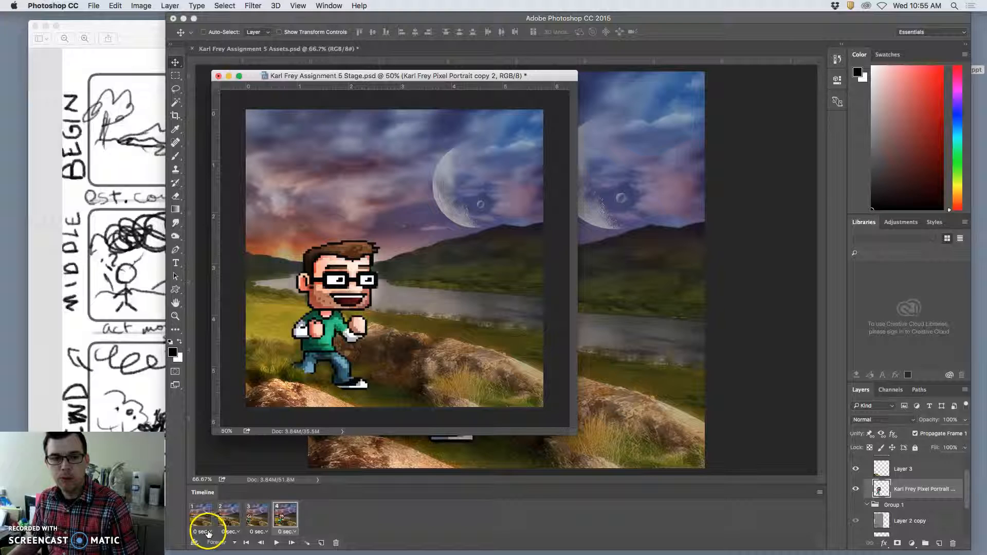
Step: Set the delay of all four animation frames to 0.2 seconds
left_click(208, 532)
left_click(292, 524)
left_click(288, 521)
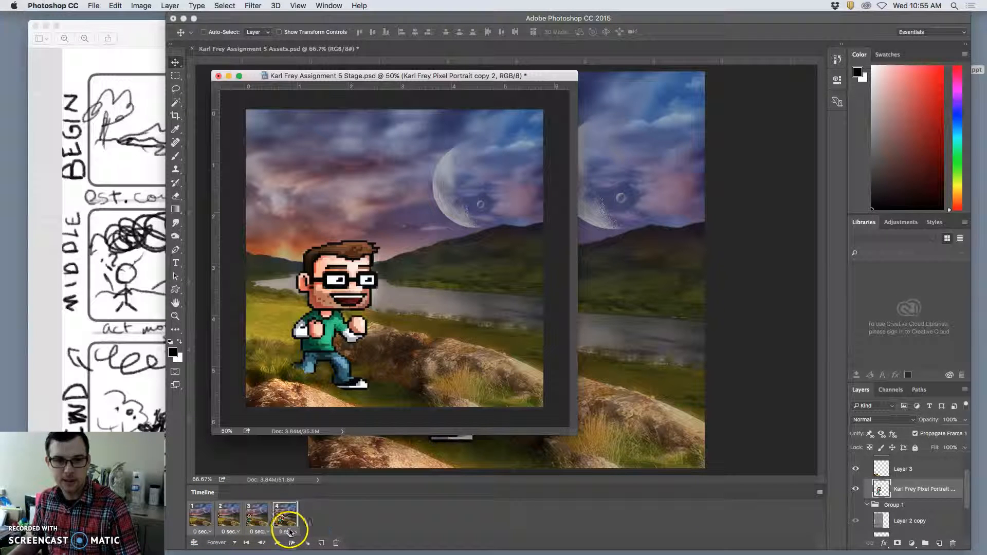
left_click(288, 532)
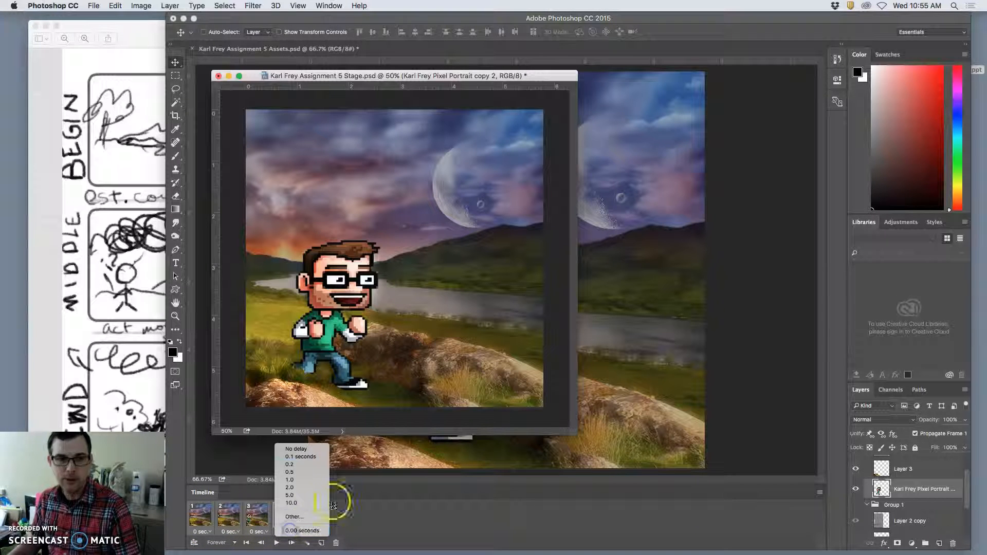
left_click(305, 465)
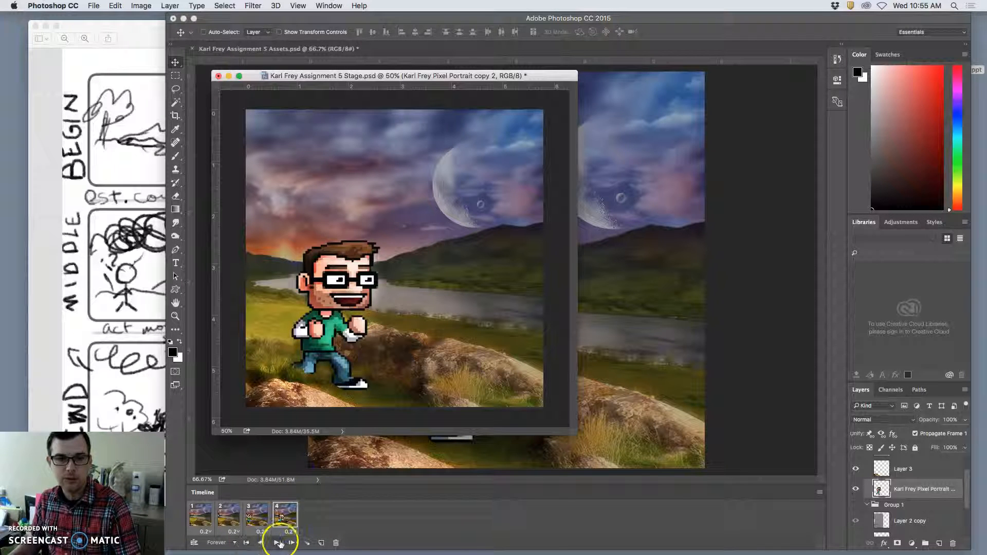
Step: Play the looping four-frame animation to examine the character's movement and timing, stopping it on frame 2
left_click(276, 542)
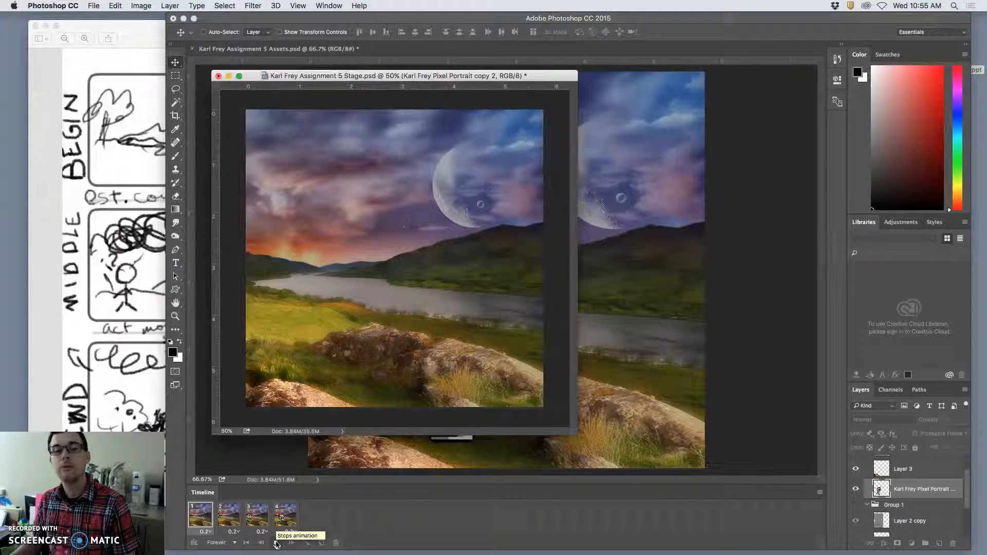
left_click(266, 541)
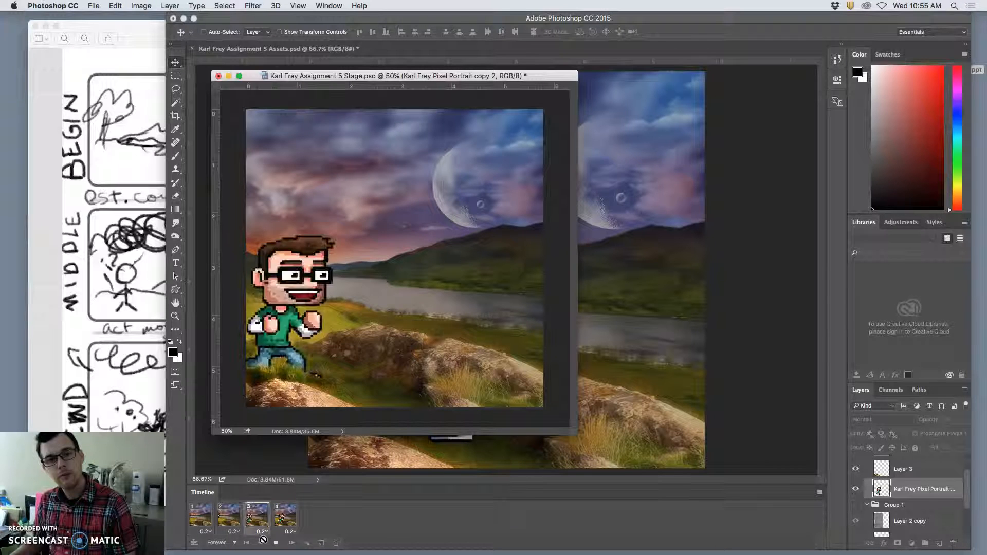
left_click(274, 543)
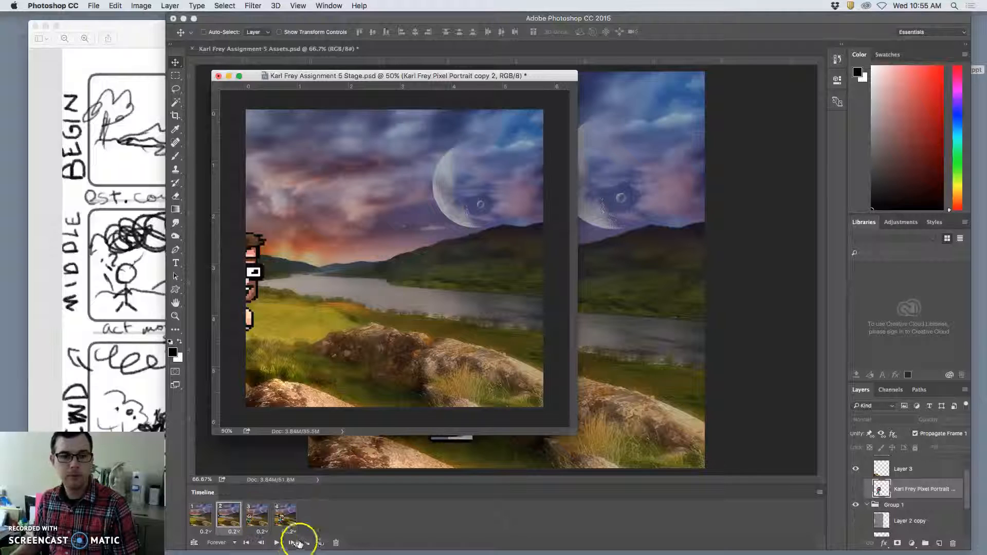
Step: Duplicate frame 2 and, in the new frame 3, show the Pixel Portrait copy 2 layer, shift it slightly left and hide Layer 2
left_click(321, 543)
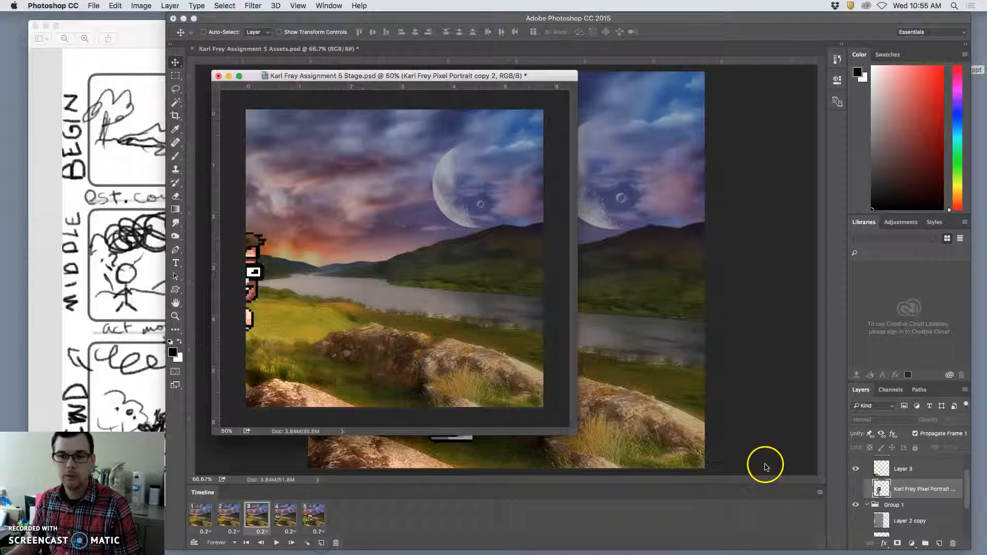
left_click(857, 489)
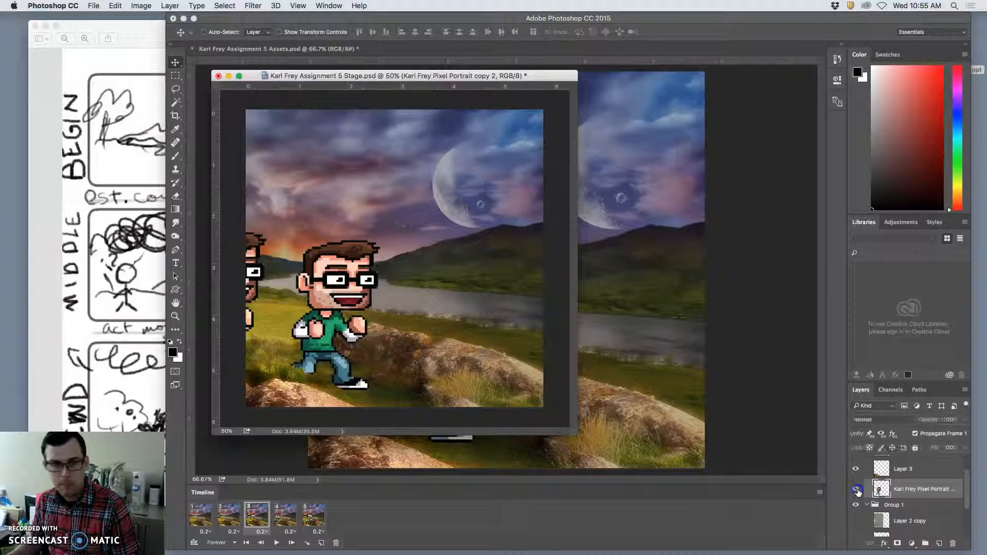
left_click_drag(344, 301, 320, 296)
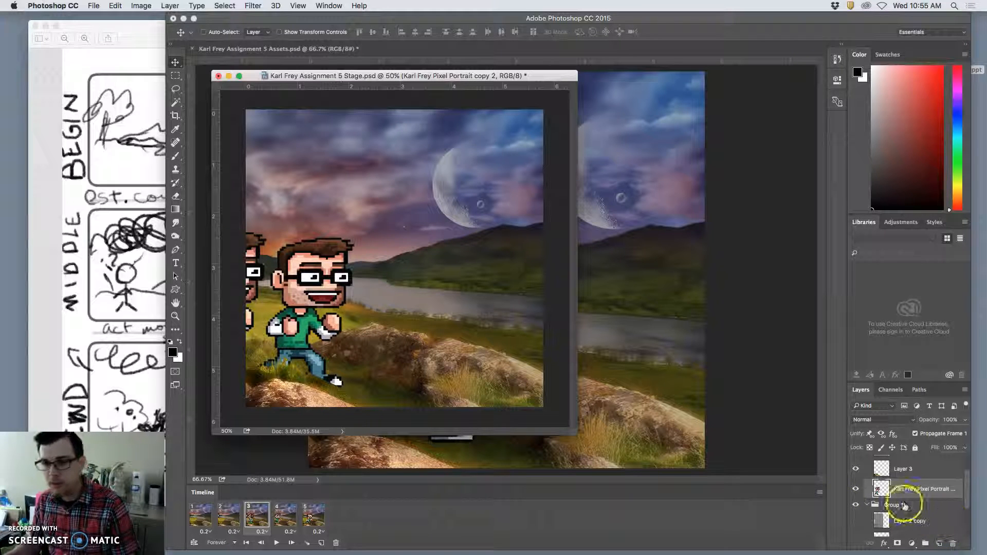
scroll(893, 502, "down", 3)
left_click(855, 487)
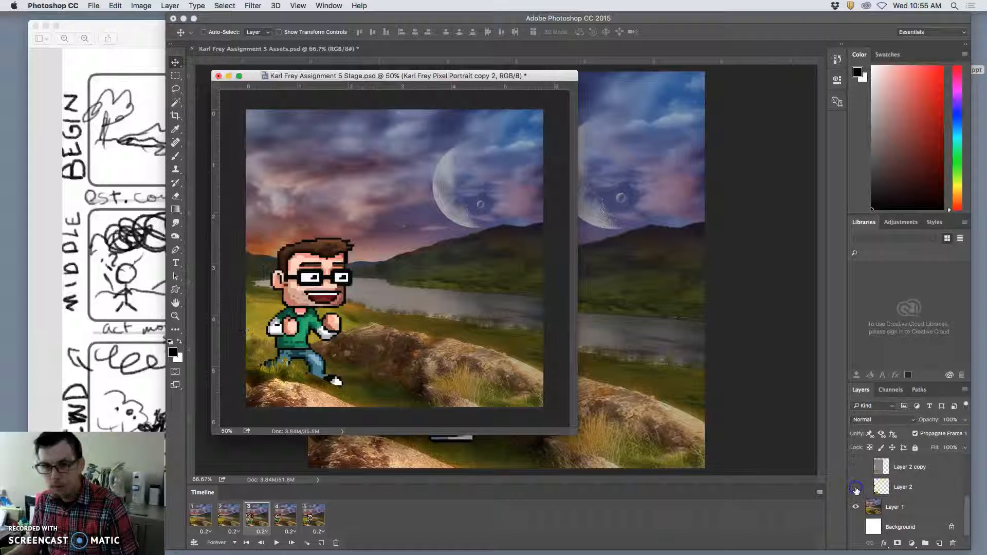
Step: Compare frames 2 to 4 and move the character in frame 3 further left and slightly up, against the canvas's left edge
left_click(230, 515)
left_click(257, 515)
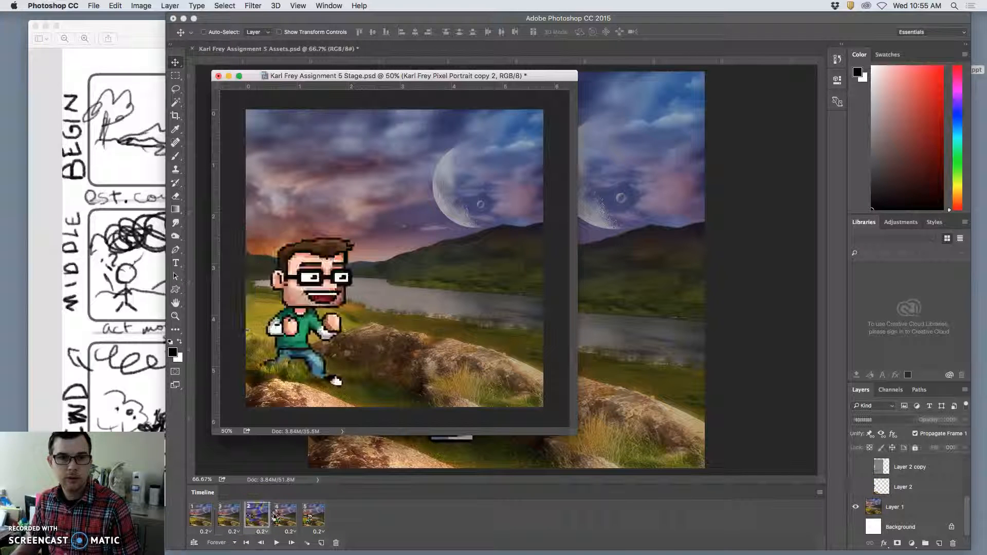
left_click(285, 516)
left_click(250, 514)
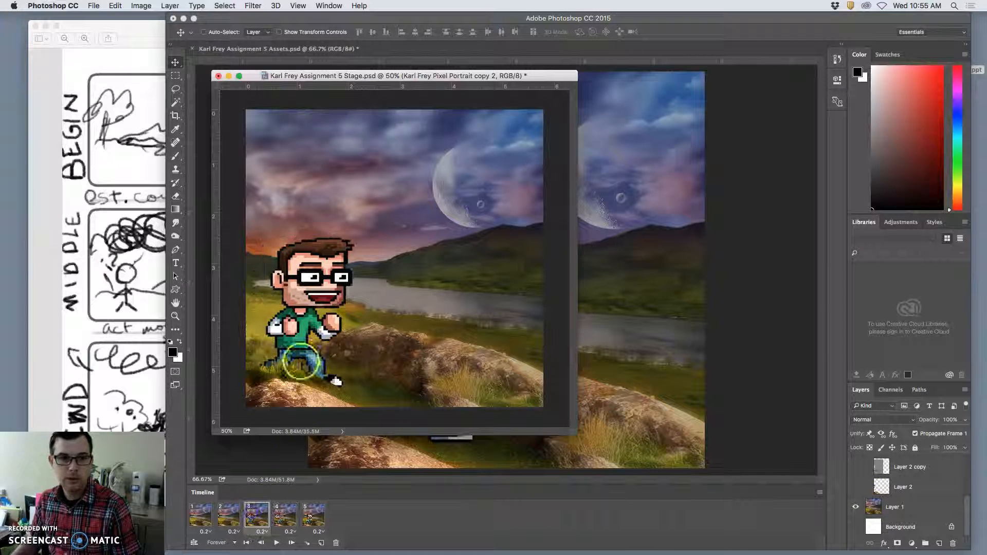
left_click_drag(303, 282, 266, 277)
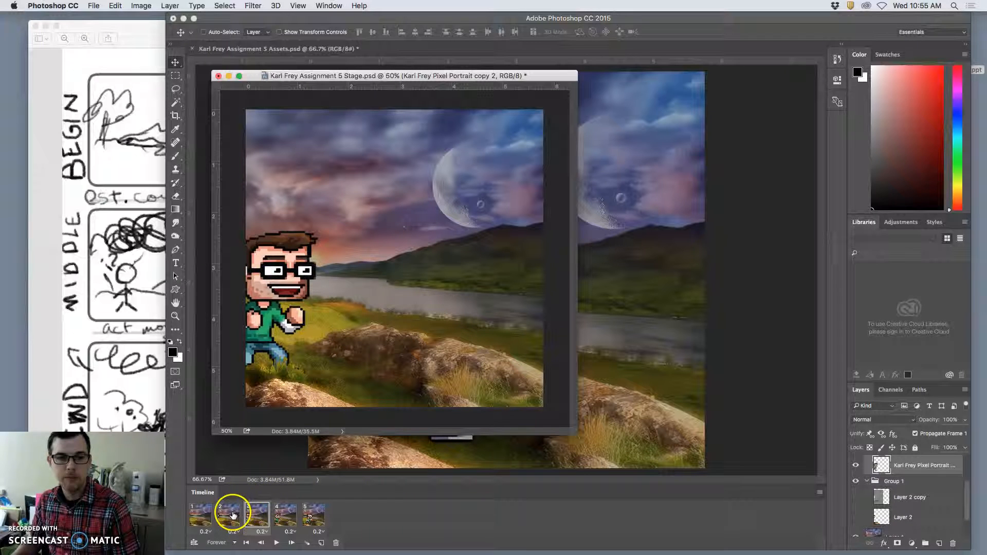
Step: Check frames 2 and 4, and move the character in frame 5 left until it is mostly off the canvas
left_click(230, 514)
left_click(277, 515)
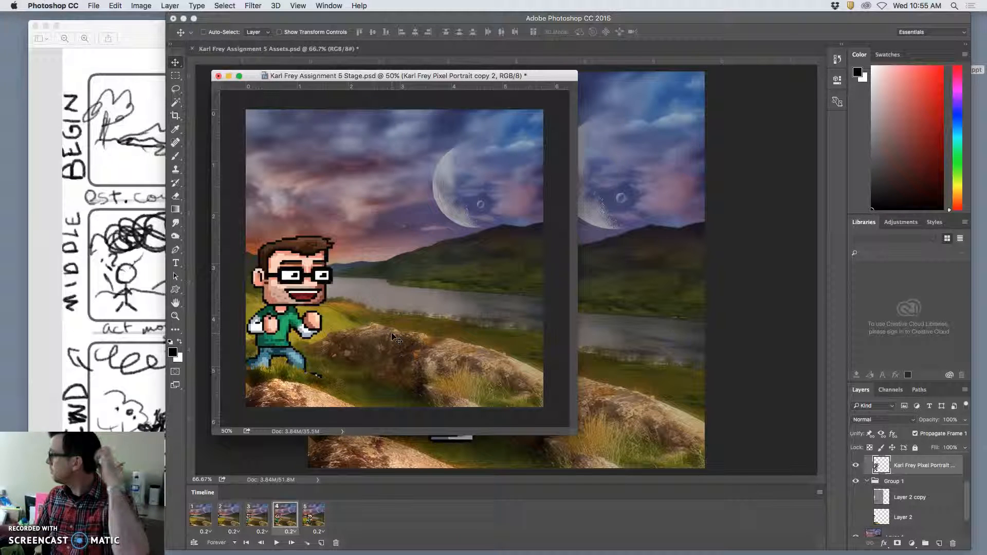
left_click(315, 516)
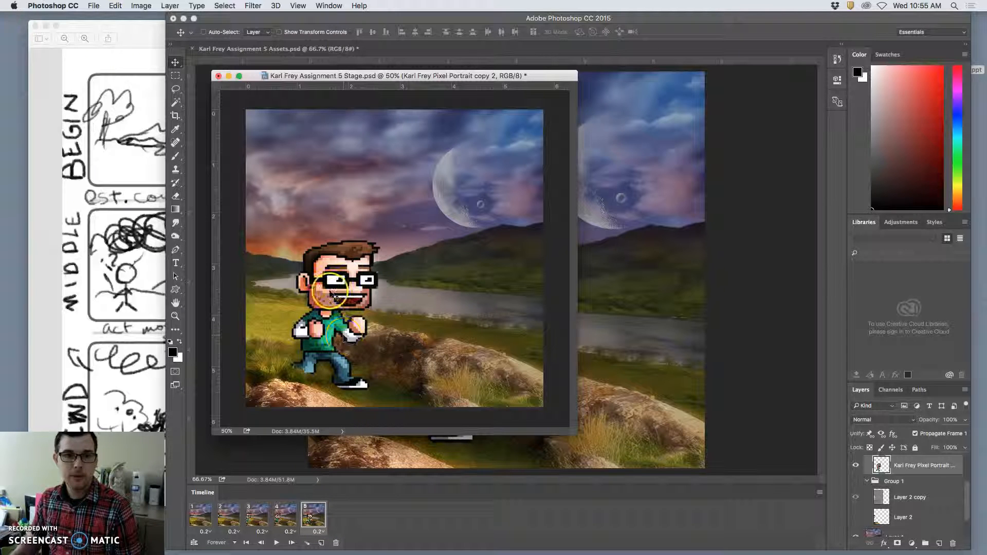
left_click_drag(340, 292, 233, 284)
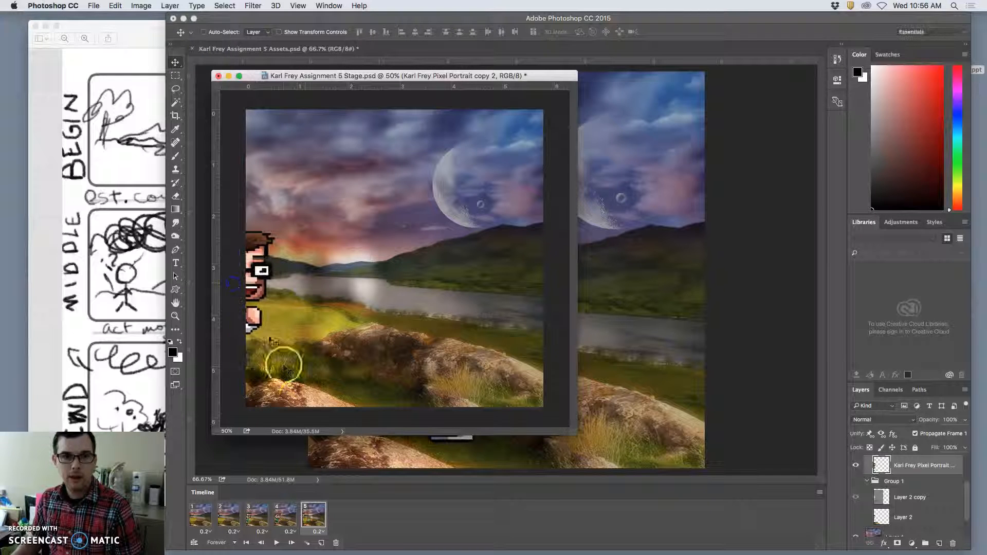
Step: Play the five-frame animation from frame 2 to examine the character's revised movement
left_click(229, 520)
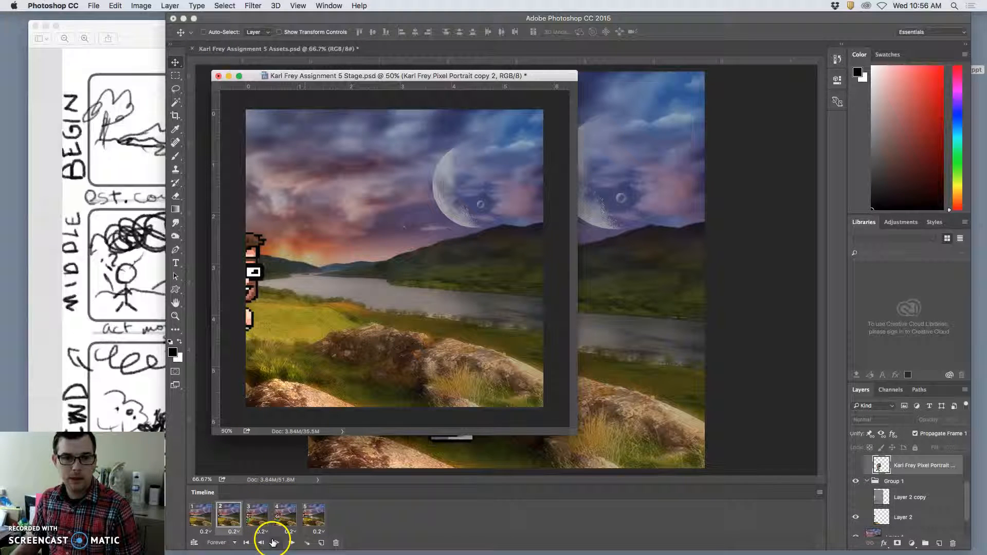
left_click(275, 544)
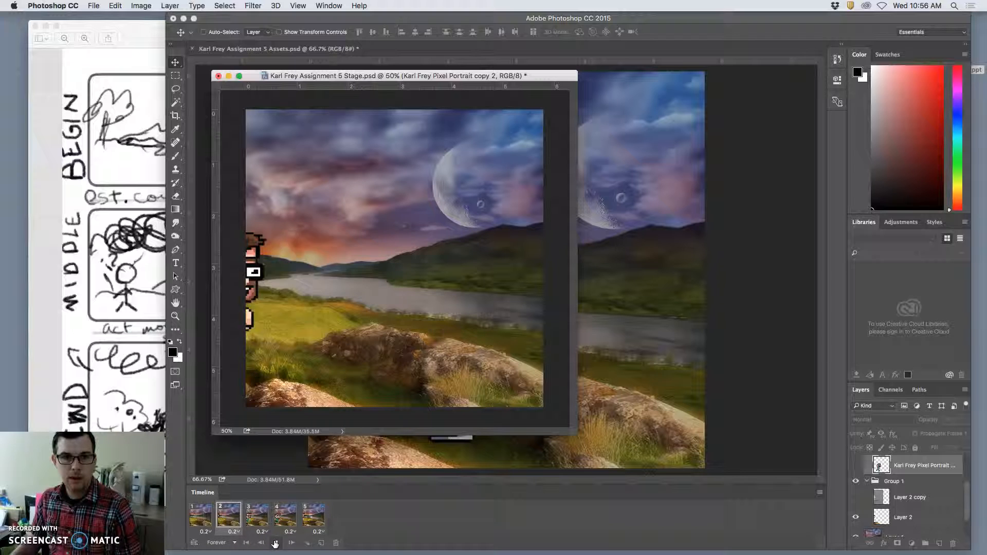
left_click(274, 543)
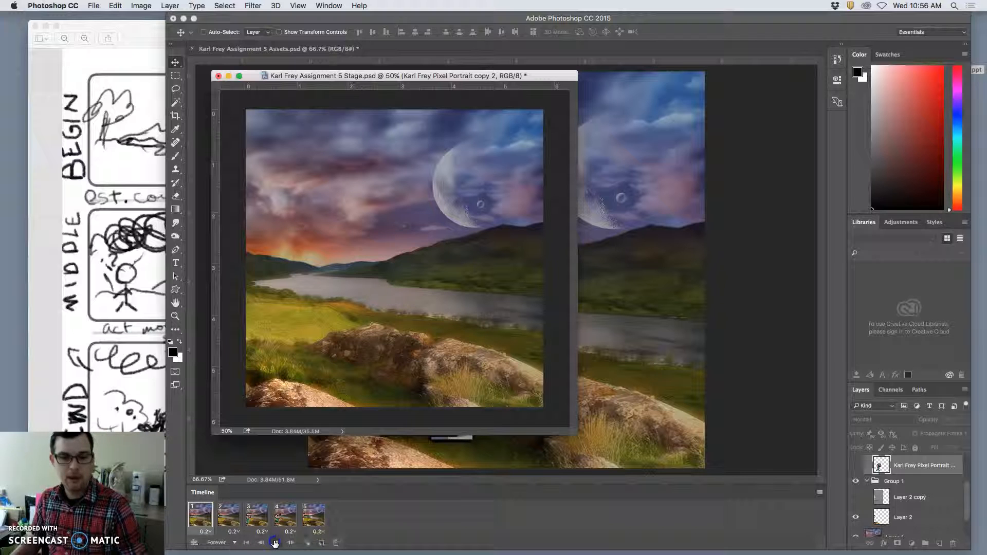